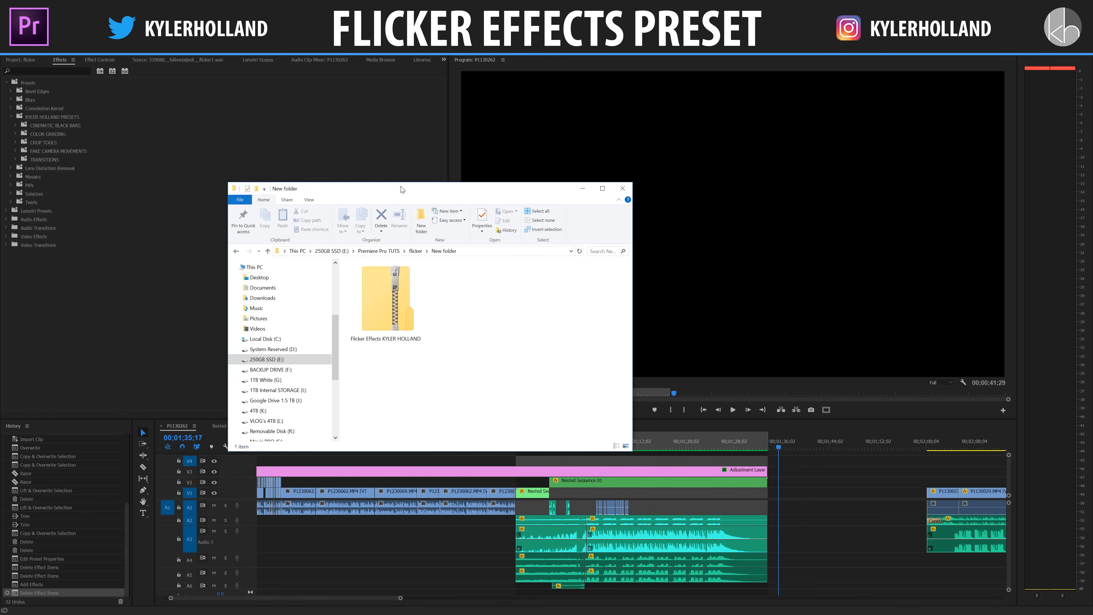
Step: Extract the Flicker Effects zip archive into its own folder and return to Premiere Pro
right_click(398, 307)
left_click(417, 331)
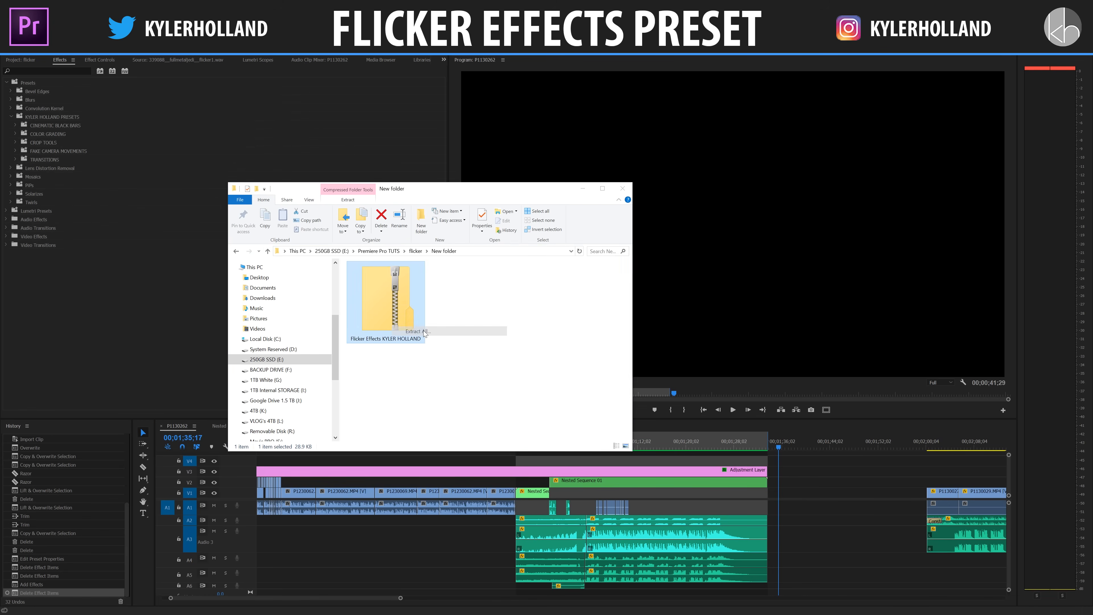
left_click(614, 409)
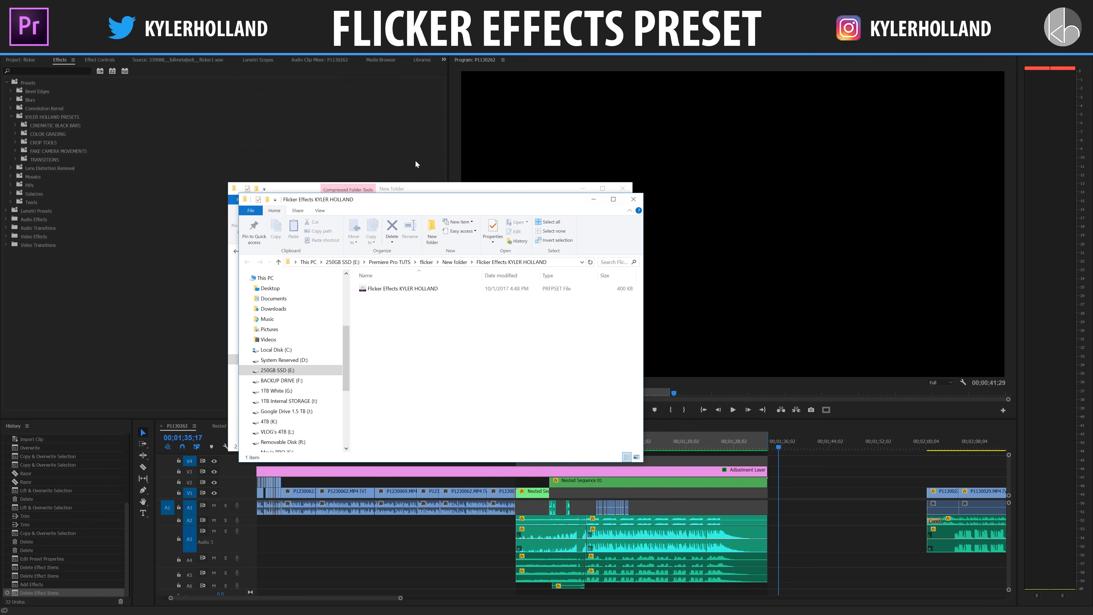
left_click(402, 154)
left_click(389, 265)
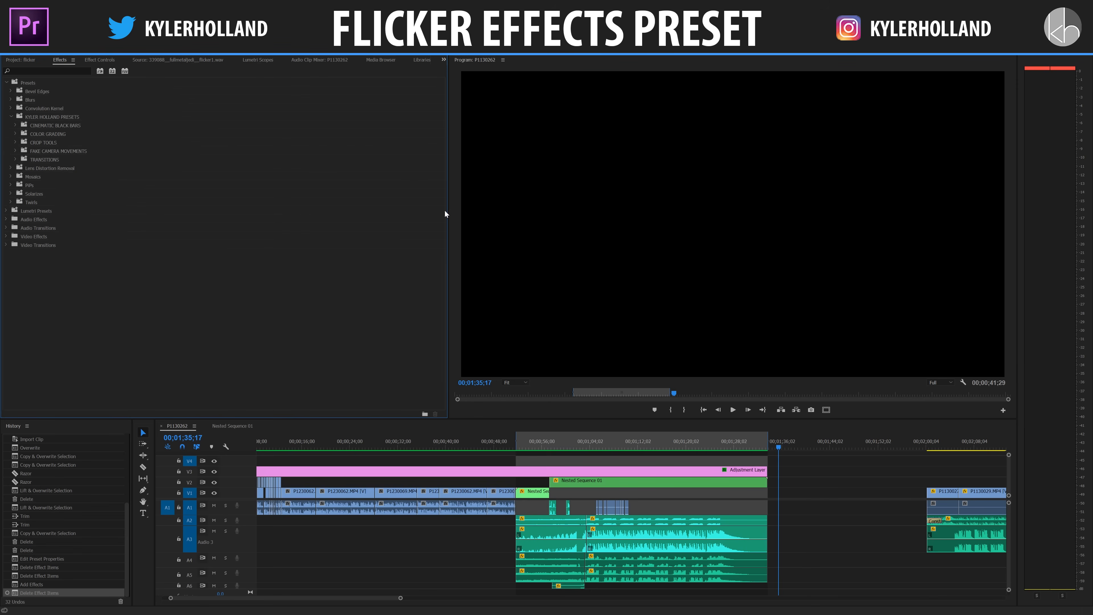
Step: Import the extracted Flicker Effects preset file from the flicker project folder into the Presets bin and expand the FLICKER EFFECTS bin
left_click(38, 84)
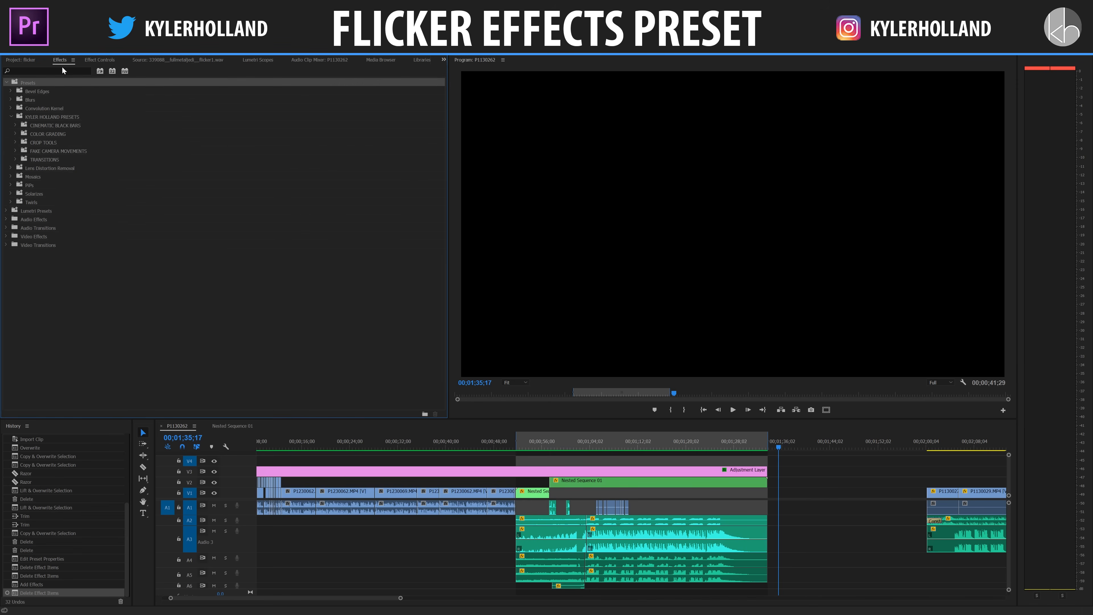
right_click(34, 82)
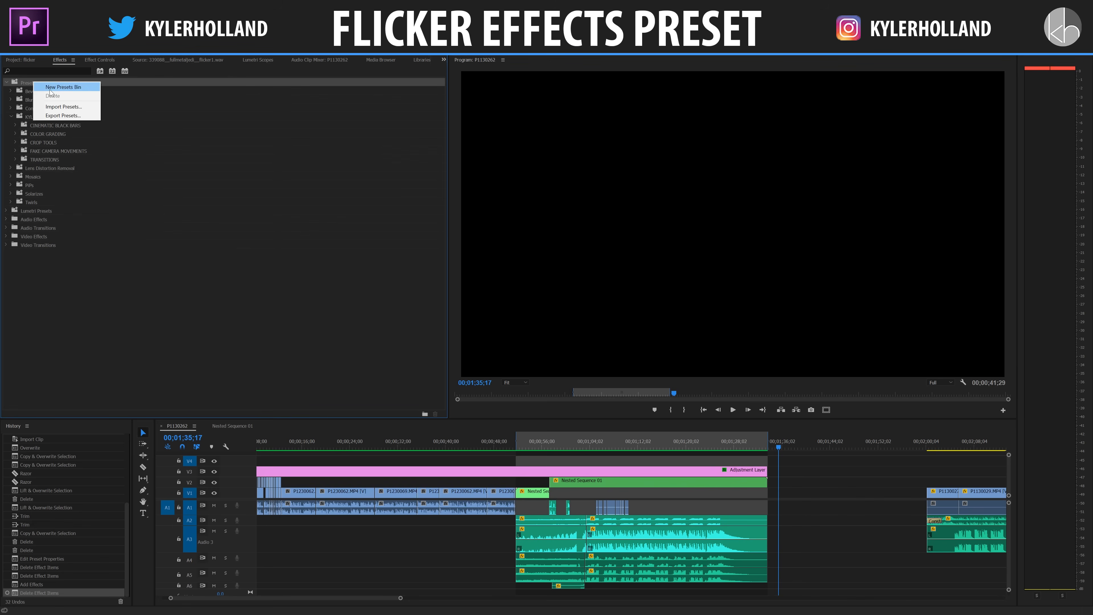
left_click(65, 107)
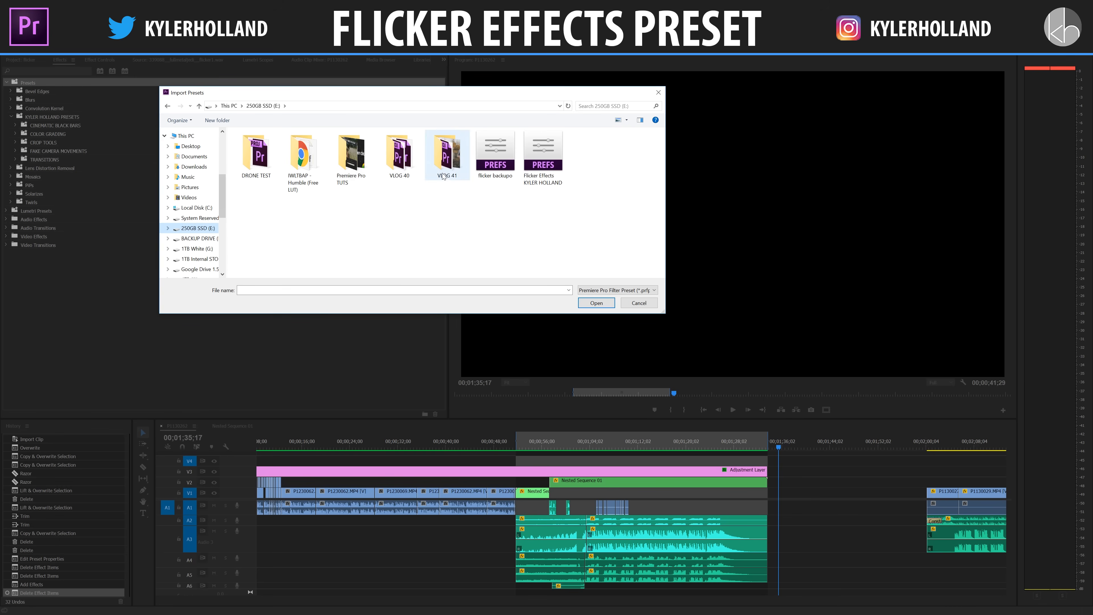
double_click(349, 158)
double_click(257, 155)
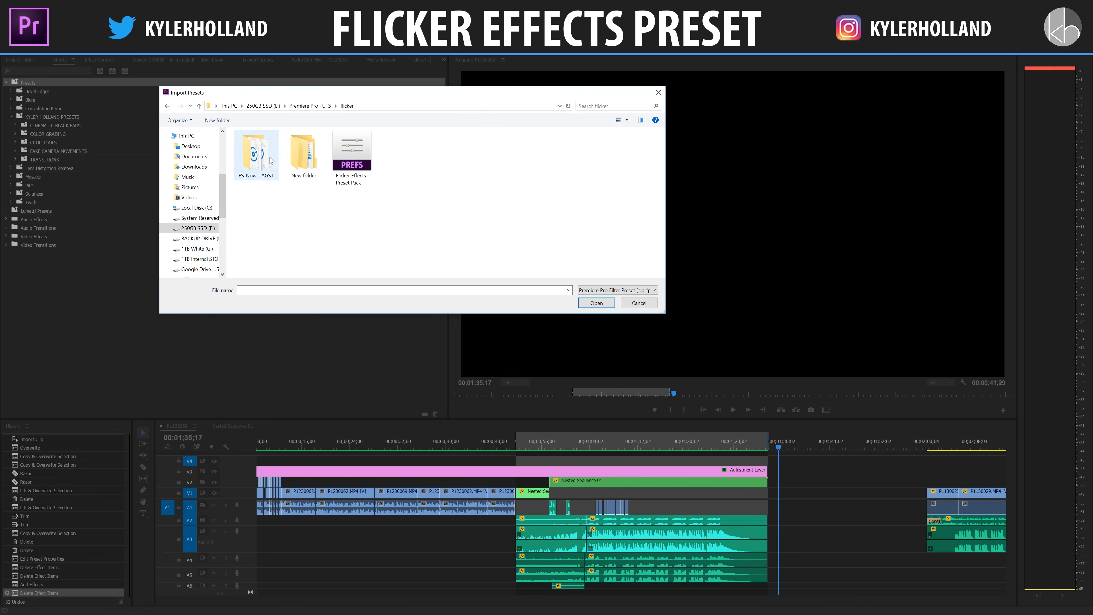
double_click(294, 159)
double_click(297, 148)
left_click(284, 152)
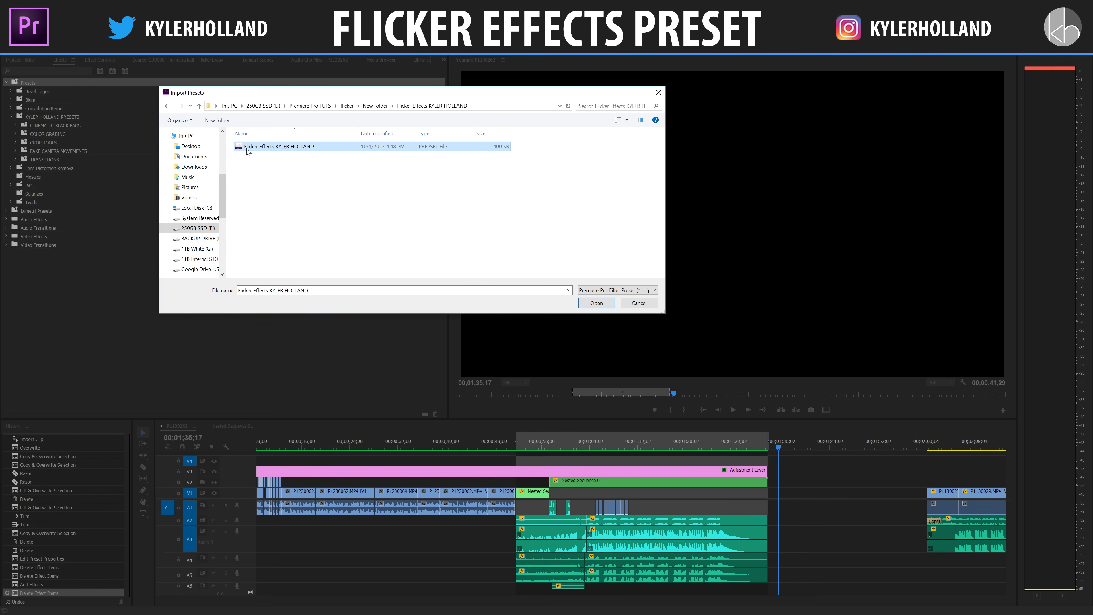
left_click(596, 303)
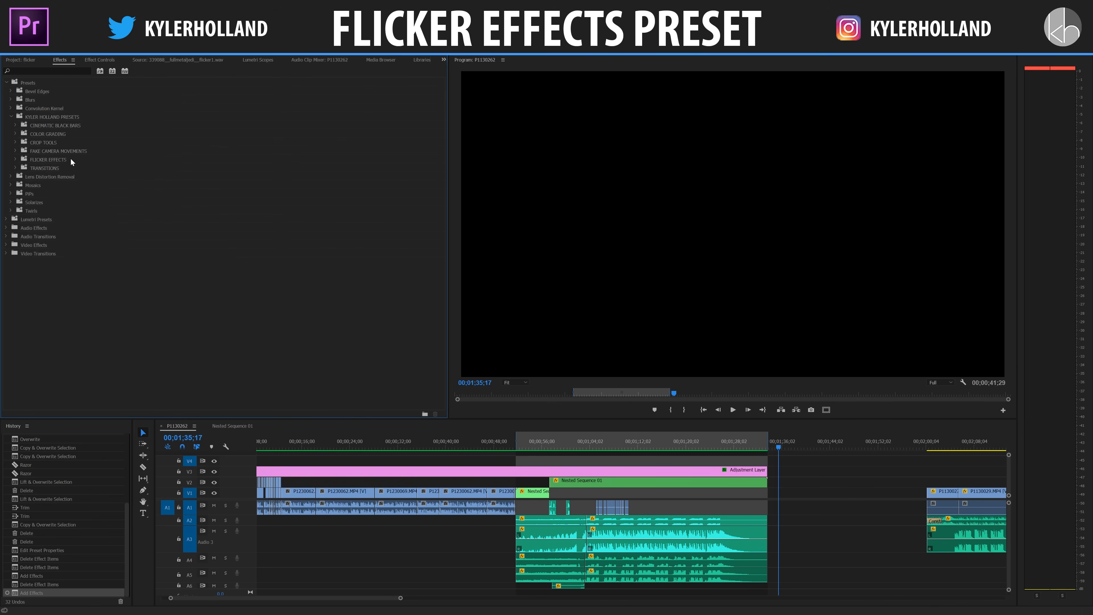
left_click(16, 160)
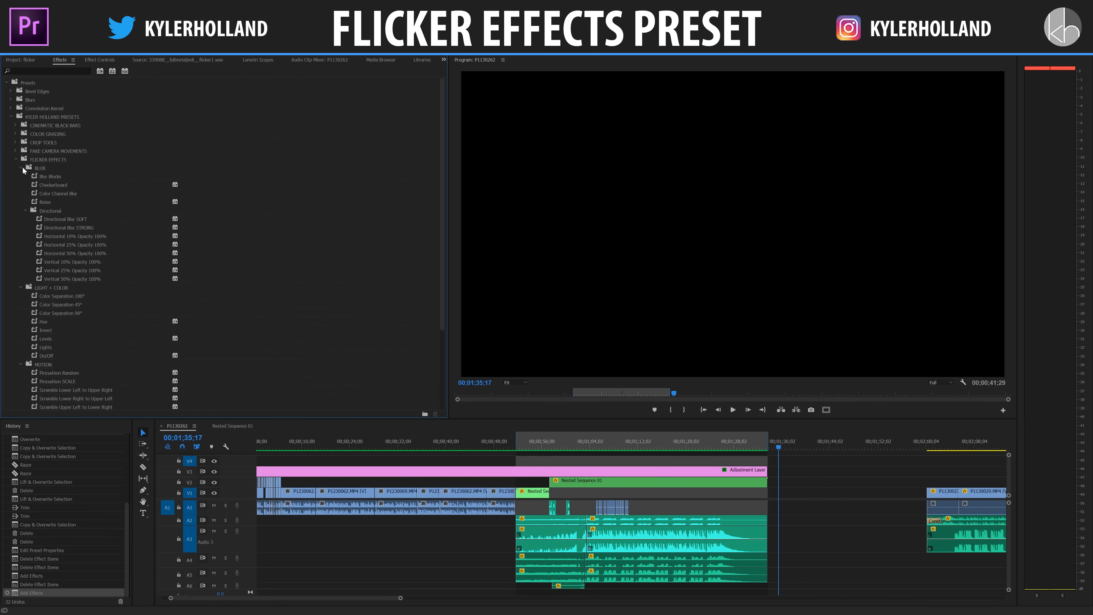
scroll(144, 276, "down", 2)
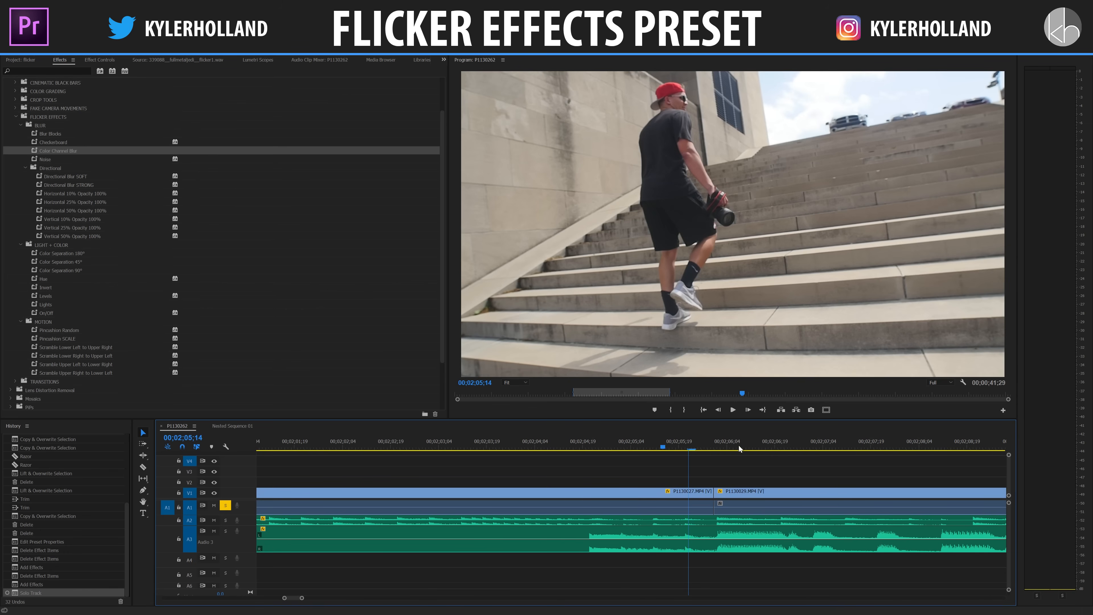
Step: Mute audio track A1 and play back the earlier edited woodland clips from about 00;00;08;20
key("minus")
key("minus")
key("minus")
key("minus")
left_click(271, 441)
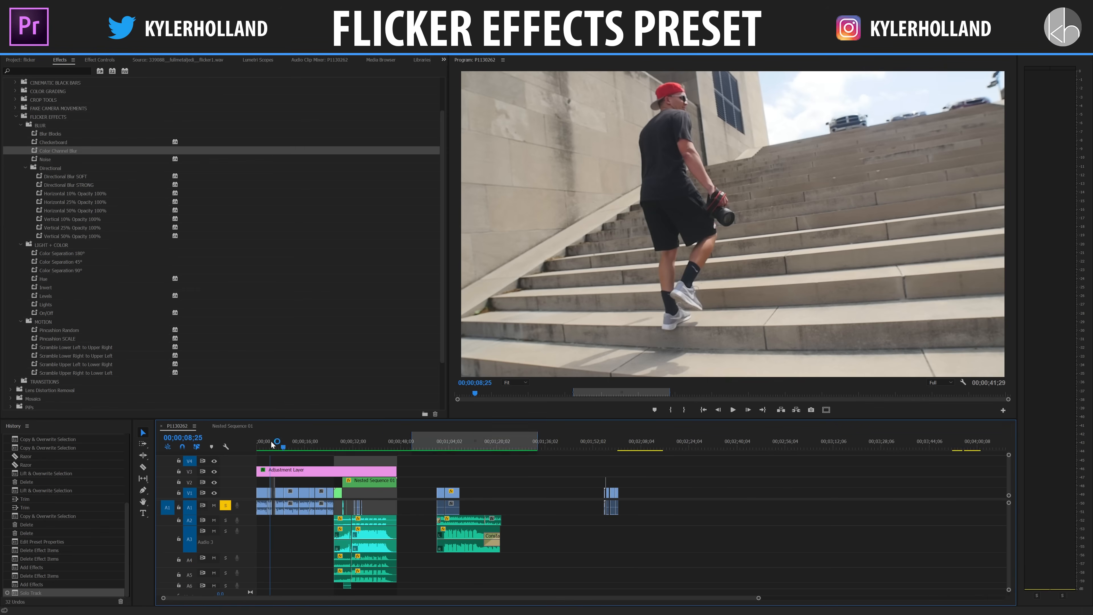
key("equal")
key("equal")
key("equal")
key("equal")
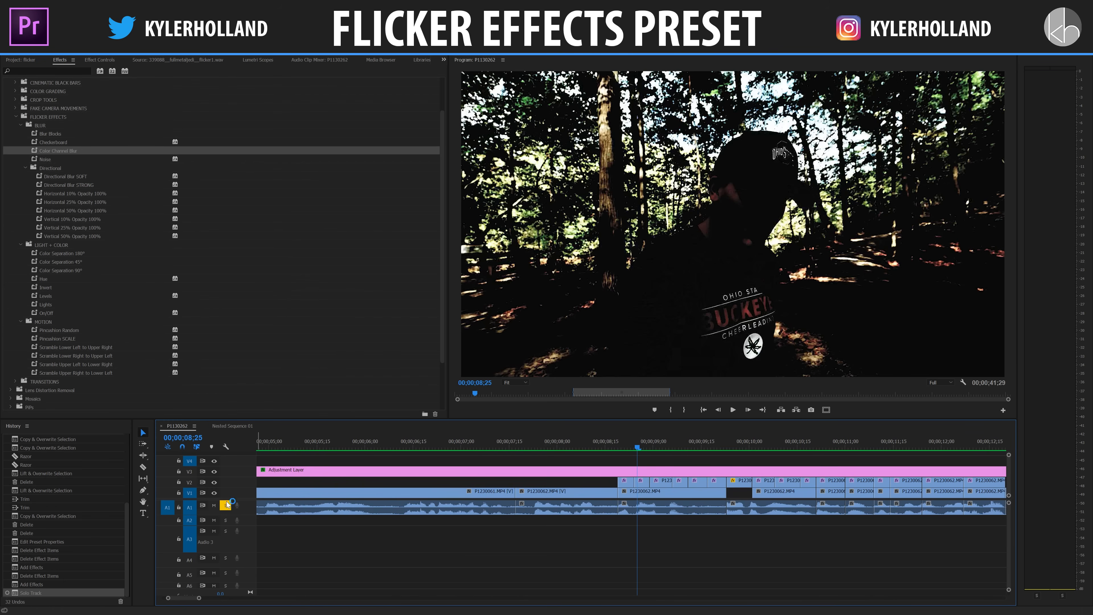
left_click(214, 505)
left_click(618, 448)
key("space")
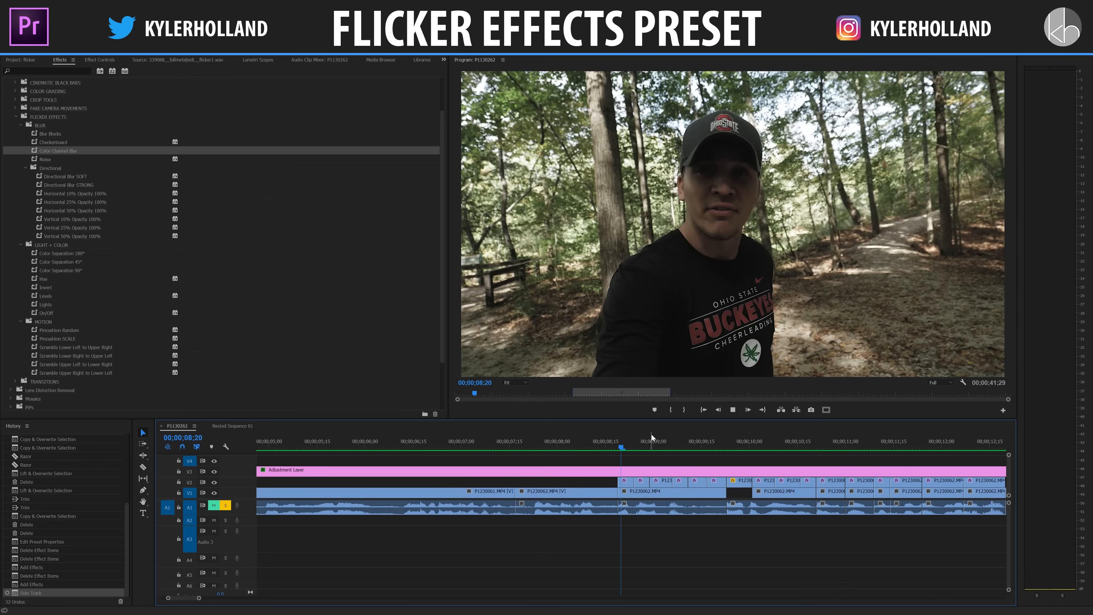
scroll(856, 448, "down", 1)
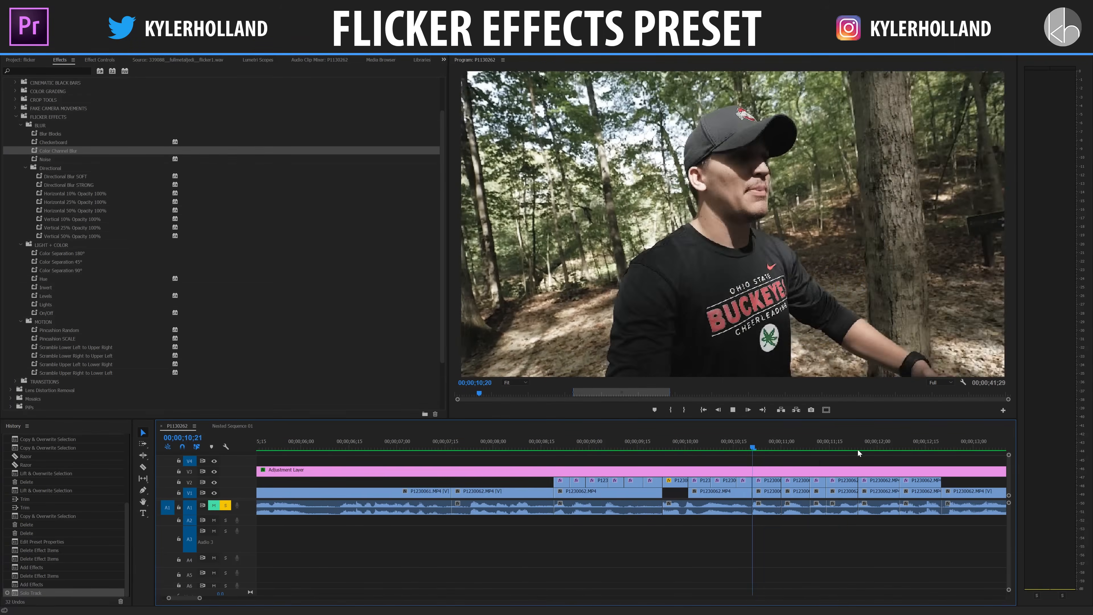
key("space")
Step: Examine the Levels keyframes on the short V2 clip at 00;00;08;28 in Effect Controls
left_click(578, 481)
left_click(581, 447)
left_click(99, 60)
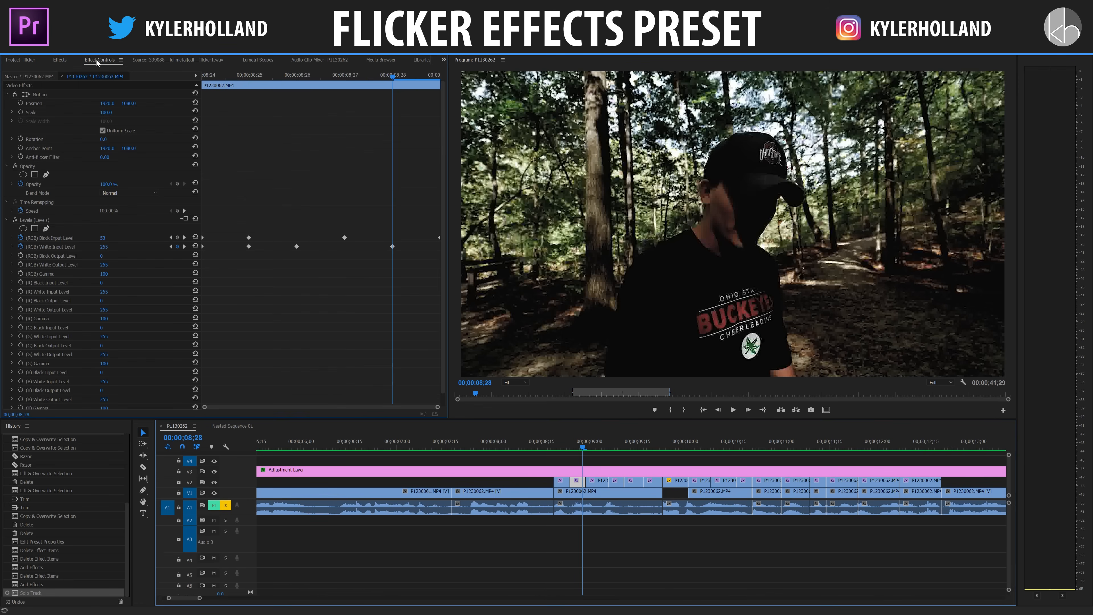
scroll(323, 258, "down", 1)
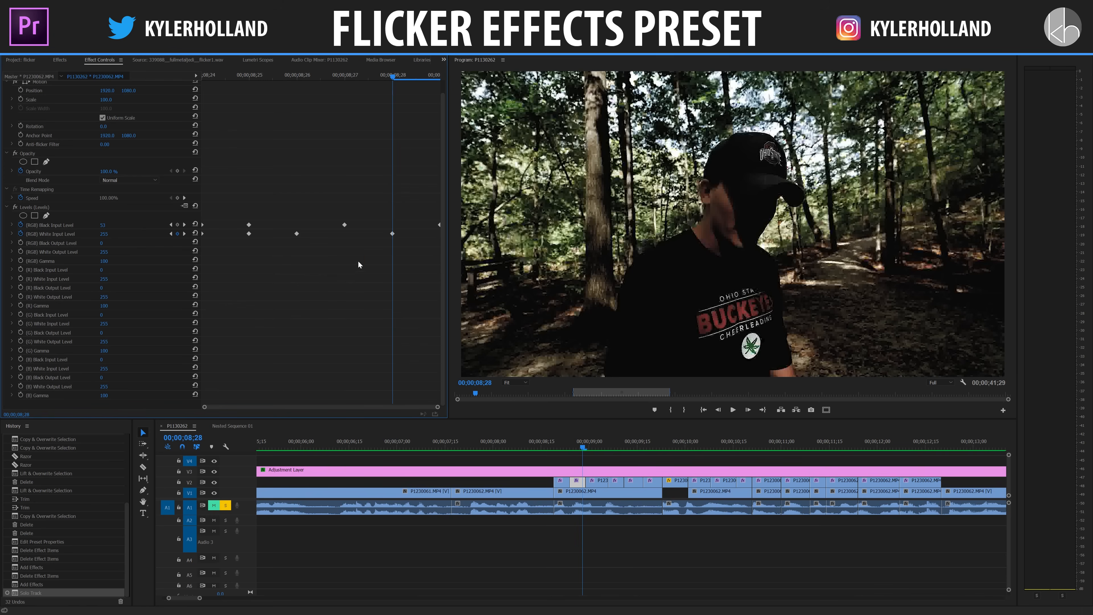
Step: Move a Curvature keyframe earlier in the Lens Distortion (Pincushion Random) effect on the next V2 clip
left_click(593, 482)
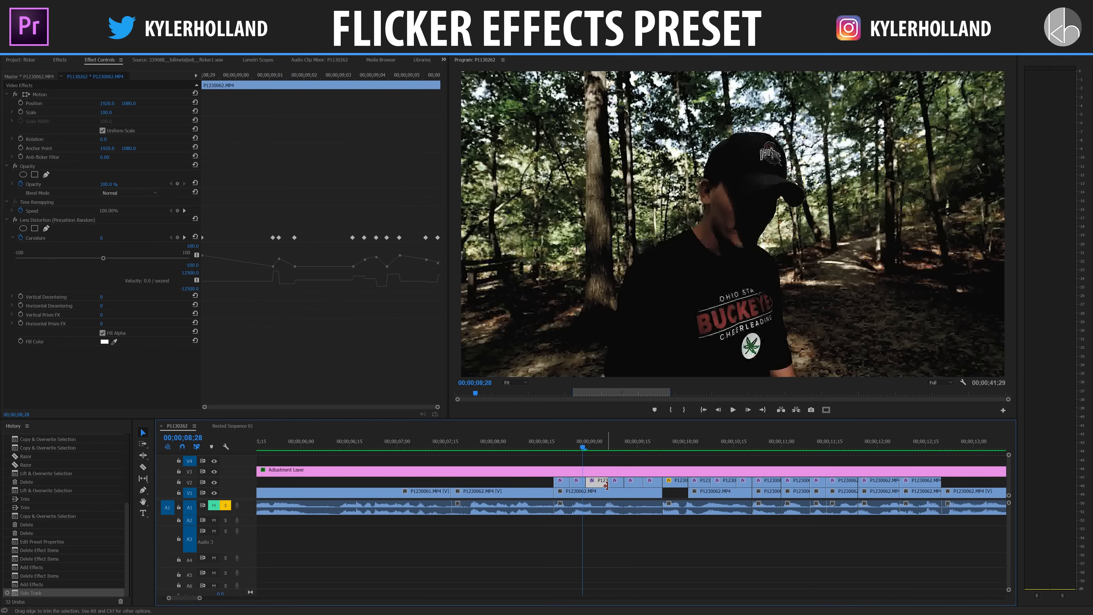
left_click_drag(364, 239, 394, 261)
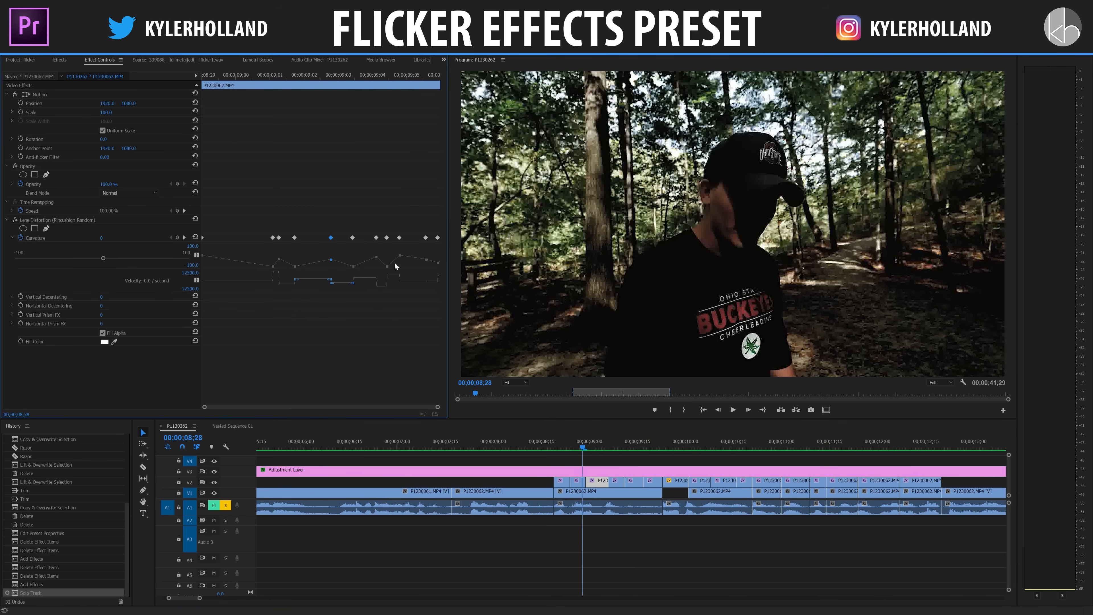
left_click(637, 479)
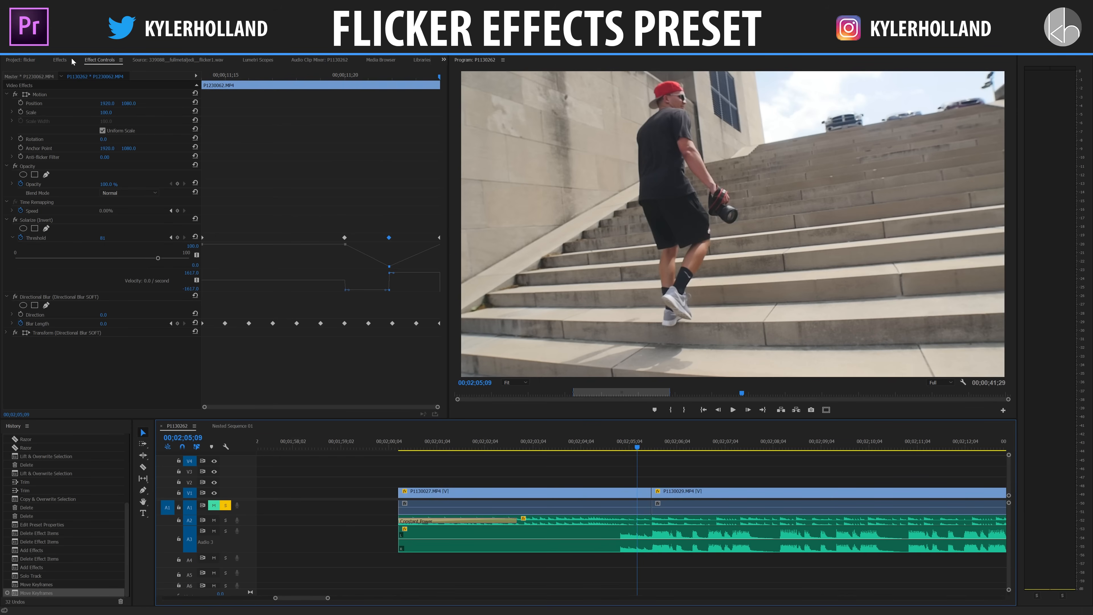
Step: Razor the first staircase clip on V1 three frames before its edit point, at 00;02;05;15
left_click(61, 60)
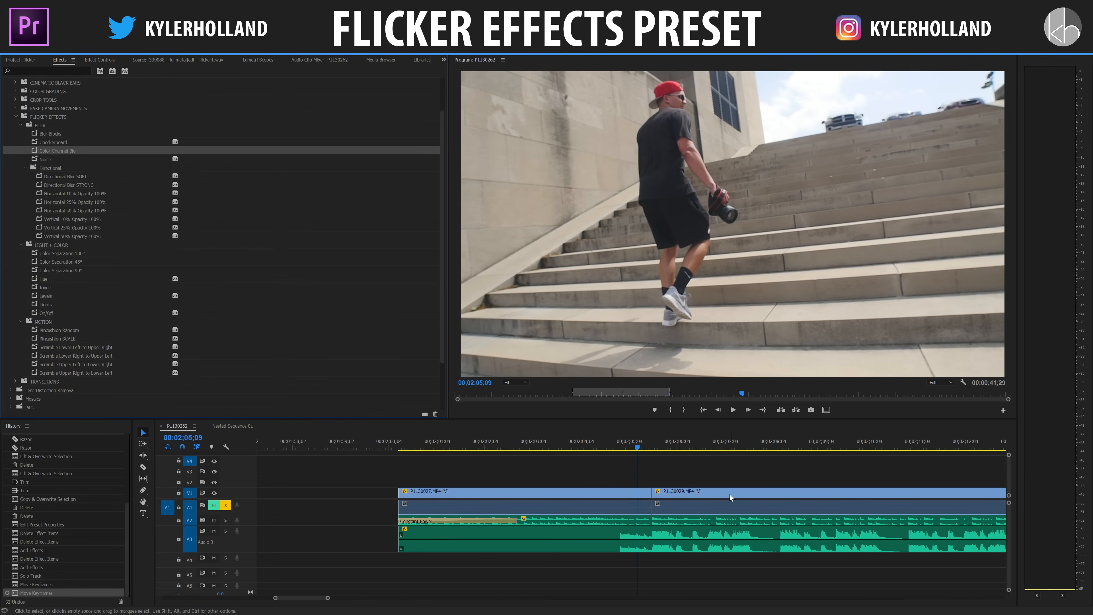
left_click_drag(636, 448, 614, 451)
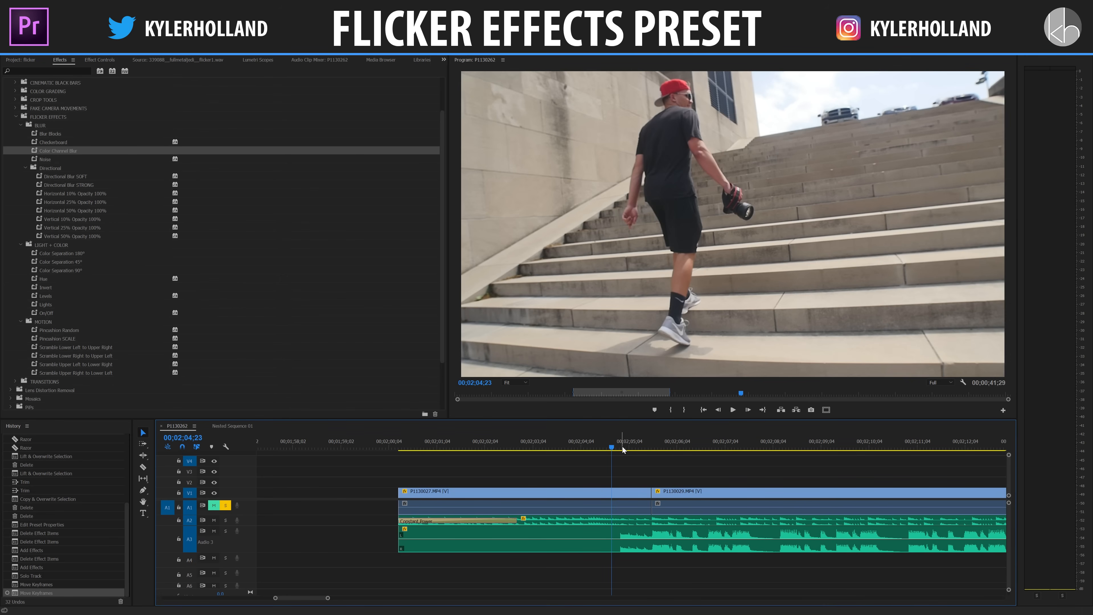
left_click(640, 492)
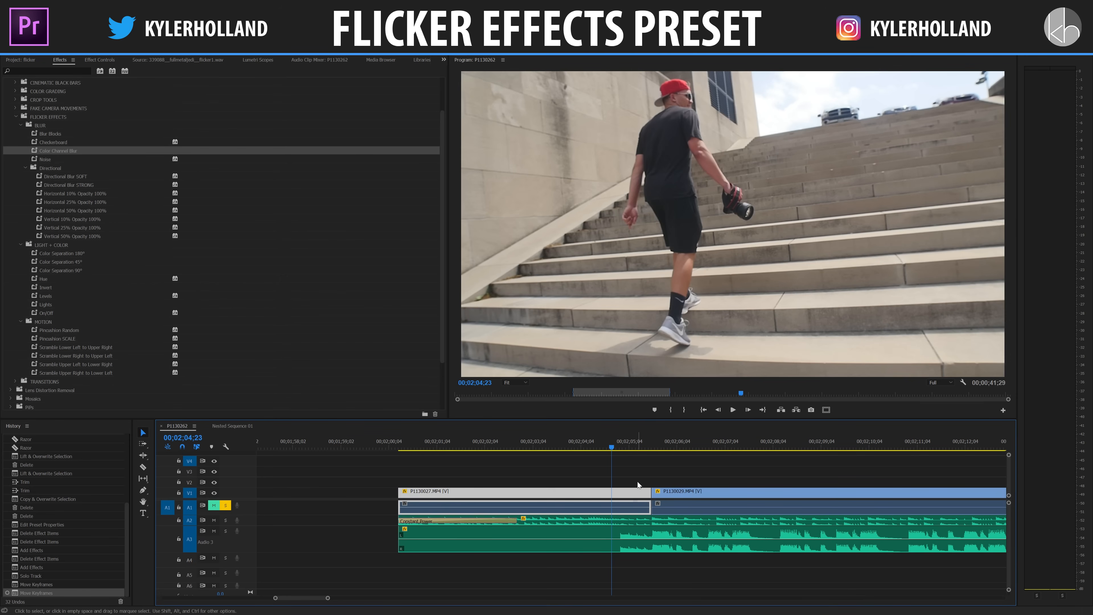
left_click(634, 450)
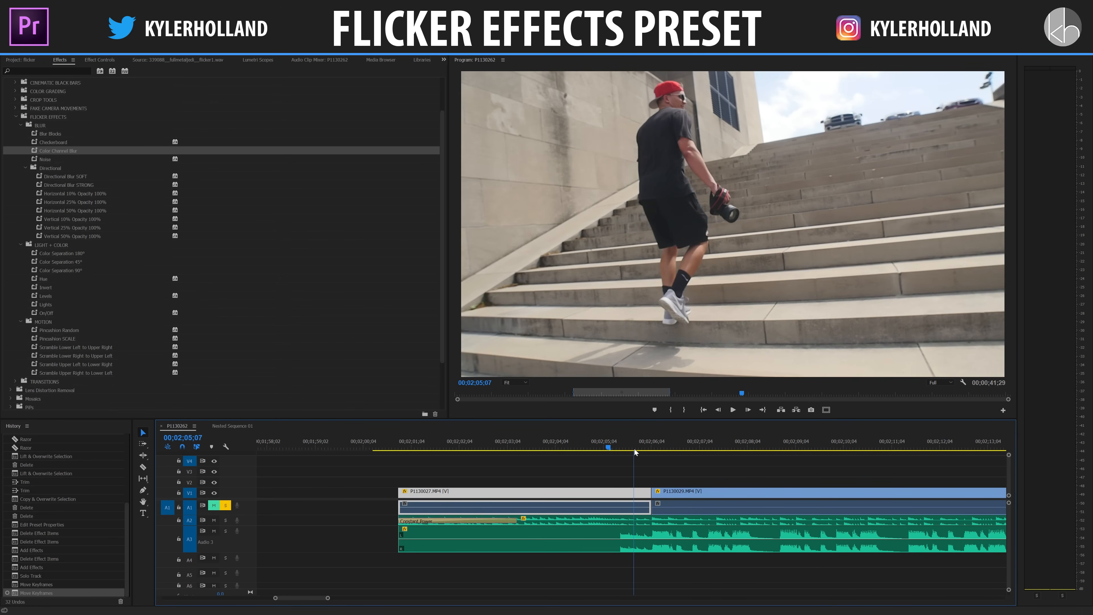
scroll(634, 449, "down", 1)
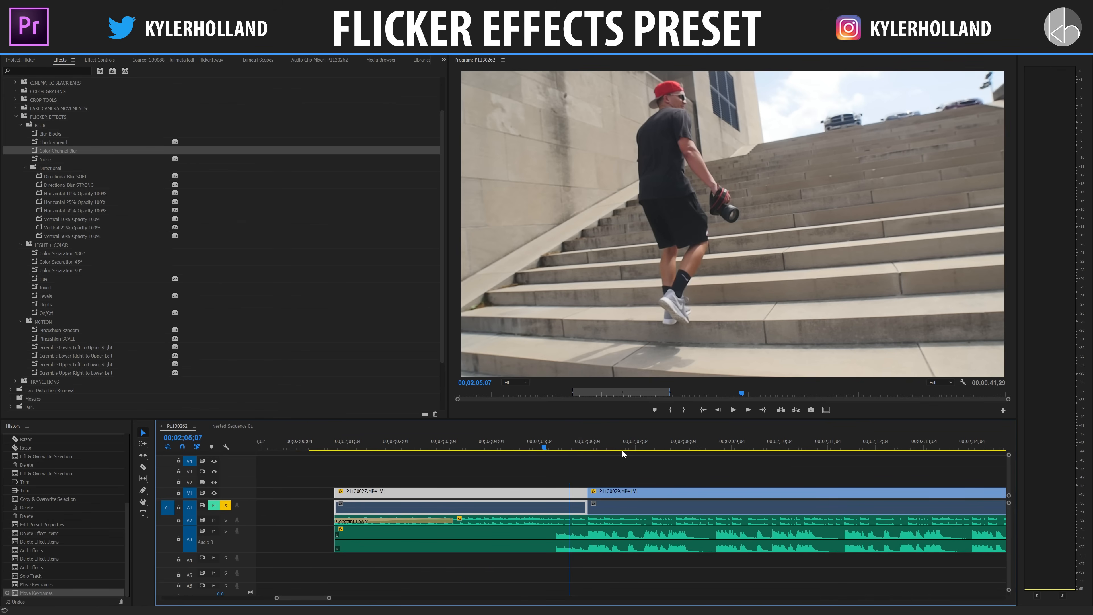
scroll(622, 451, "down", 1)
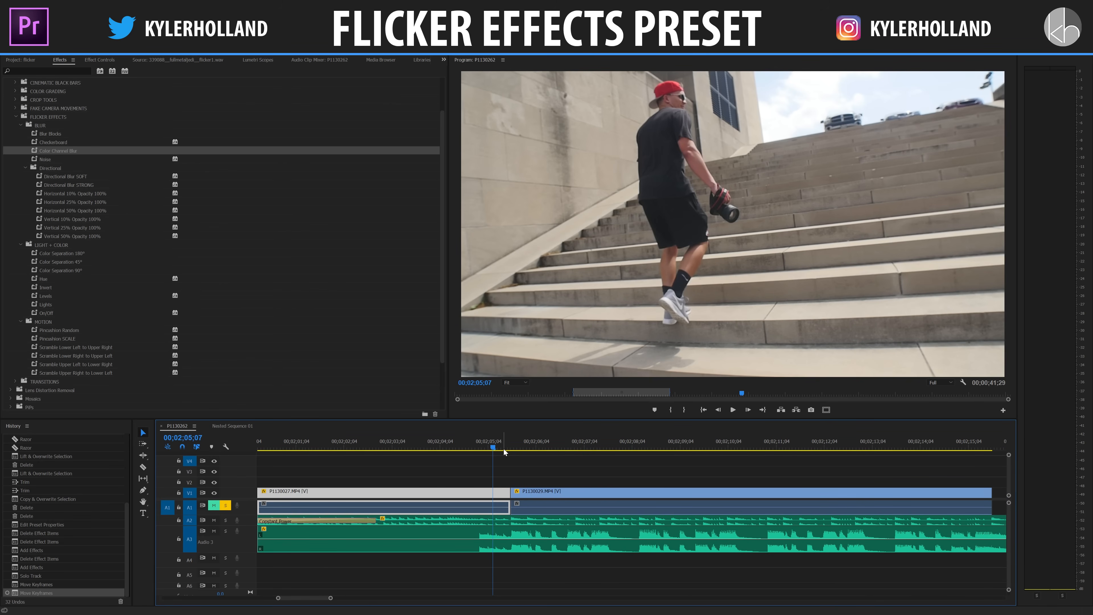
key("Down")
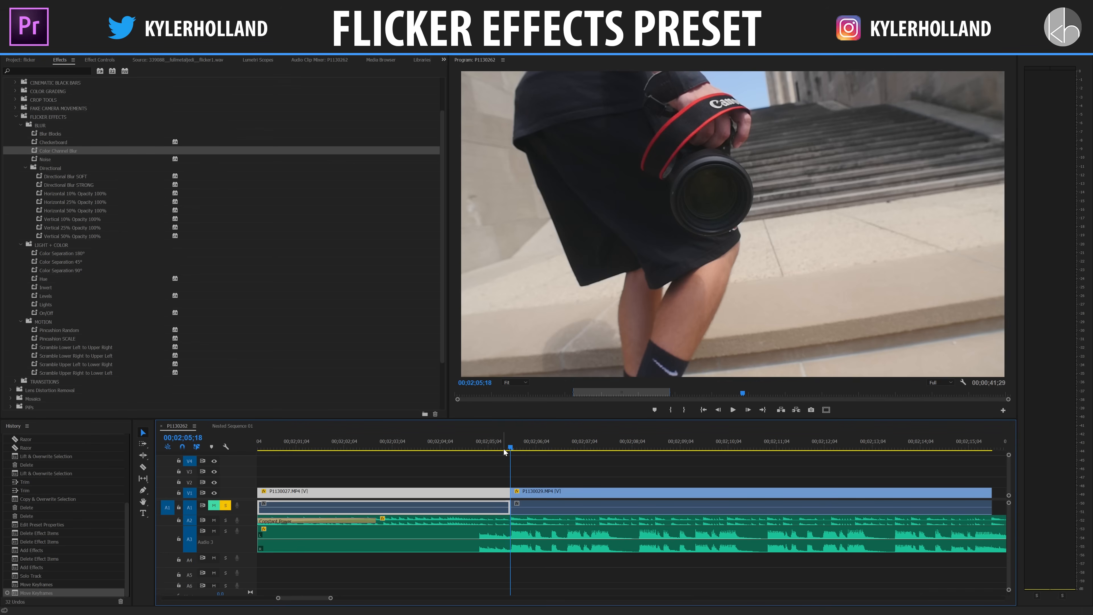
key("Left")
key("Left")
key("Left")
left_click(637, 486)
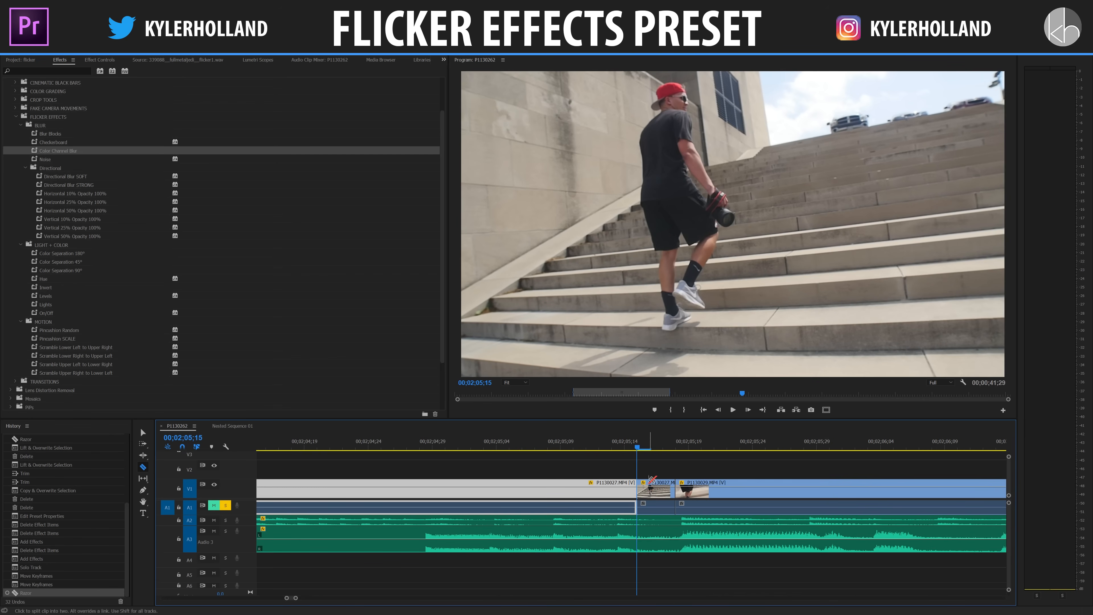
key("v")
Step: Razor the following camera close-up clip on V1 three frames after the edit point, at 00;02;05;21
key("Right")
key("Right")
key("Right")
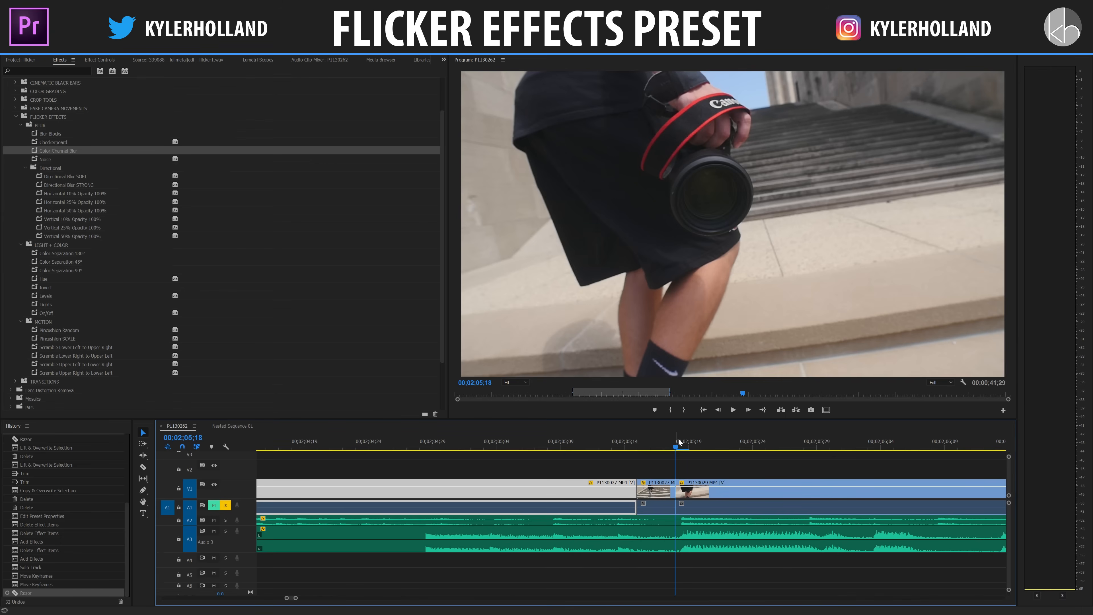
key("Right")
key("Right")
key("Right")
key("c")
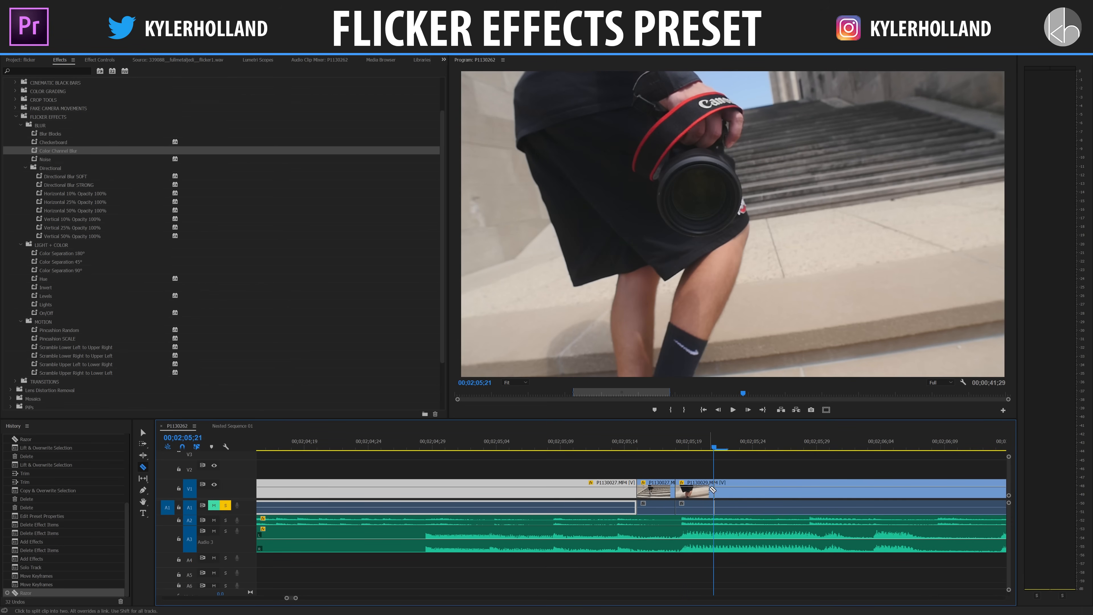
left_click(712, 490)
key("v")
Step: Nest the two three-frame pieces on either side of the edit point, keeping the default sequence name
left_click(654, 463)
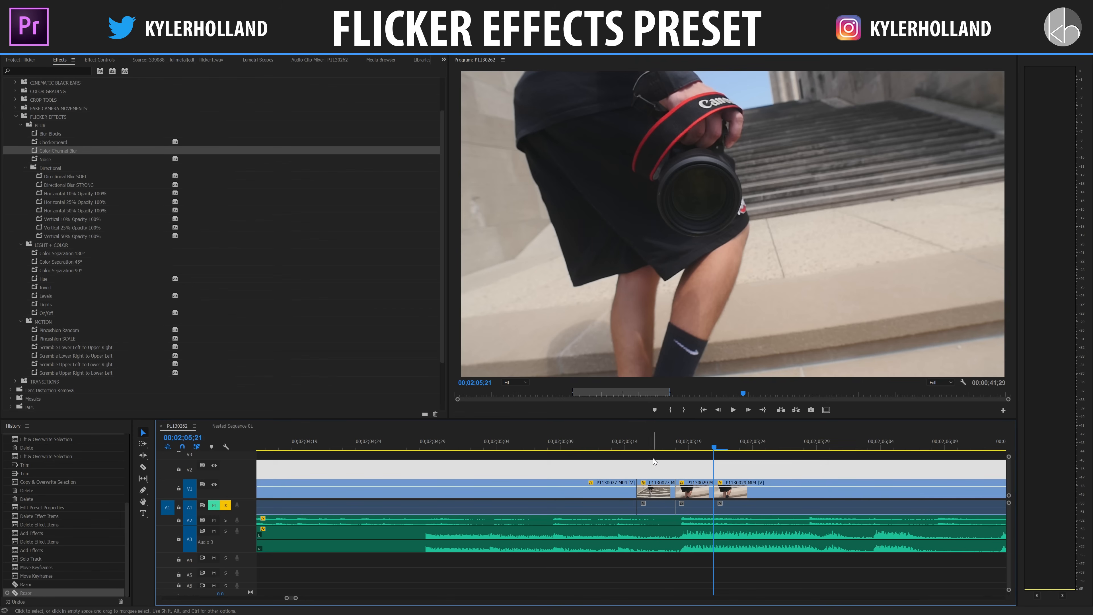
left_click_drag(663, 468, 700, 494)
right_click(694, 499)
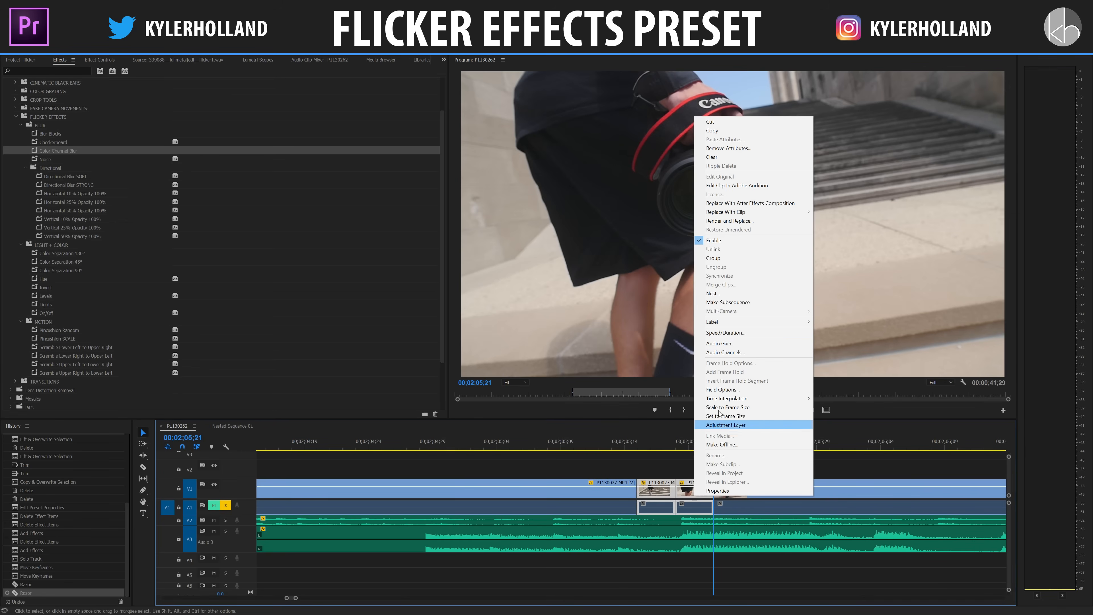
left_click(725, 298)
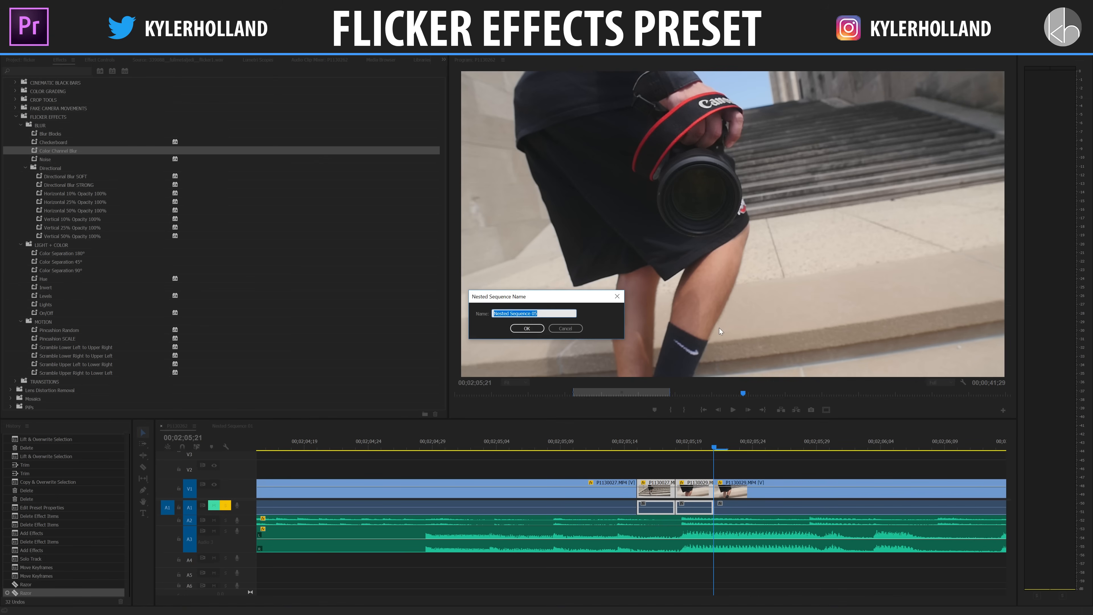
key("Return")
Step: Apply the Invert preset from the LIGHT + COLOR bin to the new nested sequence on V1
key("space")
left_click_drag(624, 443, 586, 440)
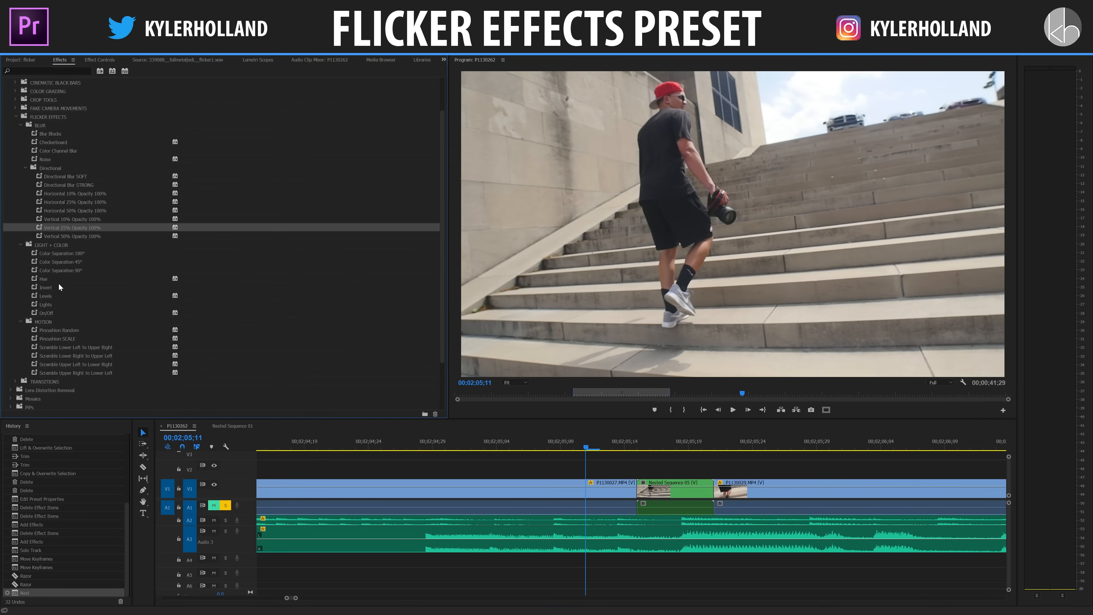
left_click_drag(50, 287, 685, 485)
Step: Play back the section around the nested sequence several times to review the Invert flicker transition
left_click(550, 441)
key("space")
key("space")
left_click(569, 440)
key("space")
key("space")
left_click(552, 442)
Step: Try the Levels preset in place of Invert on the nested sequence and play back the transition
key("space")
key("space")
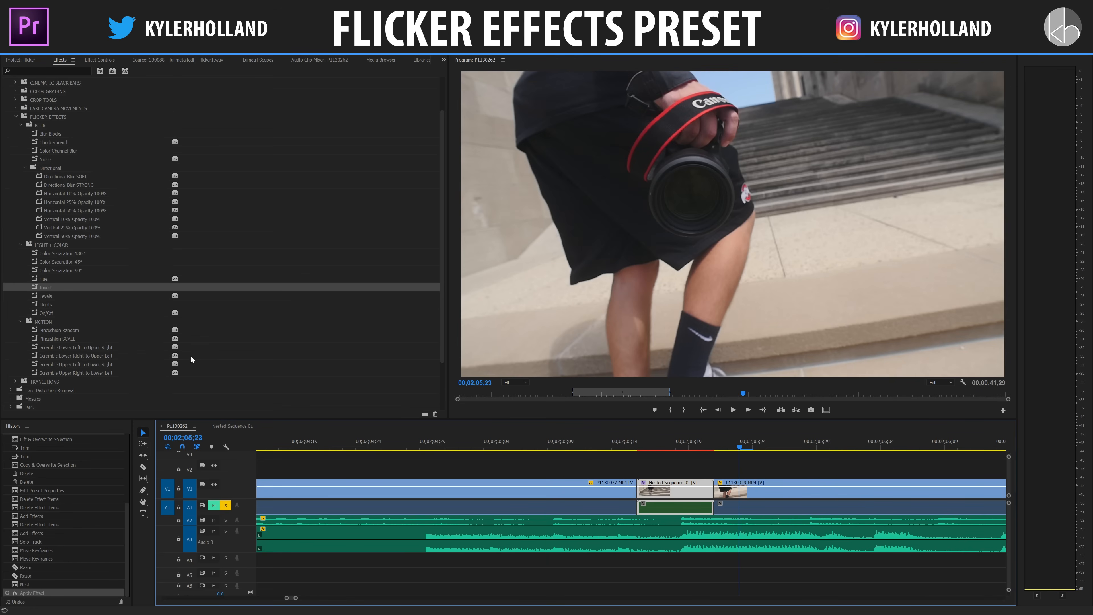
key("ctrl+z")
left_click_drag(46, 297, 589, 464)
left_click(510, 444)
key("space")
Step: Undo the Levels preset, try Directional Blur STRONG on the nested sequence instead, and play back the transition
key("space")
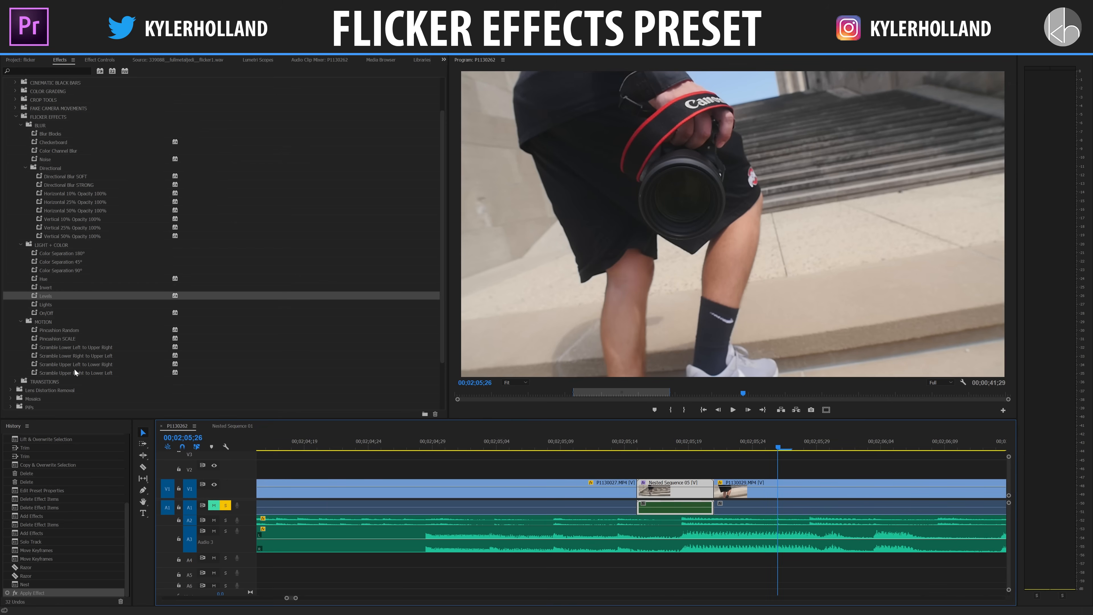
key("ctrl+z")
left_click(52, 339)
left_click(547, 443)
left_click_drag(80, 185, 675, 485)
Step: Replace Directional Blur STRONG on the nested sequence with the Color Separation 90° preset and play back the transition
key("space")
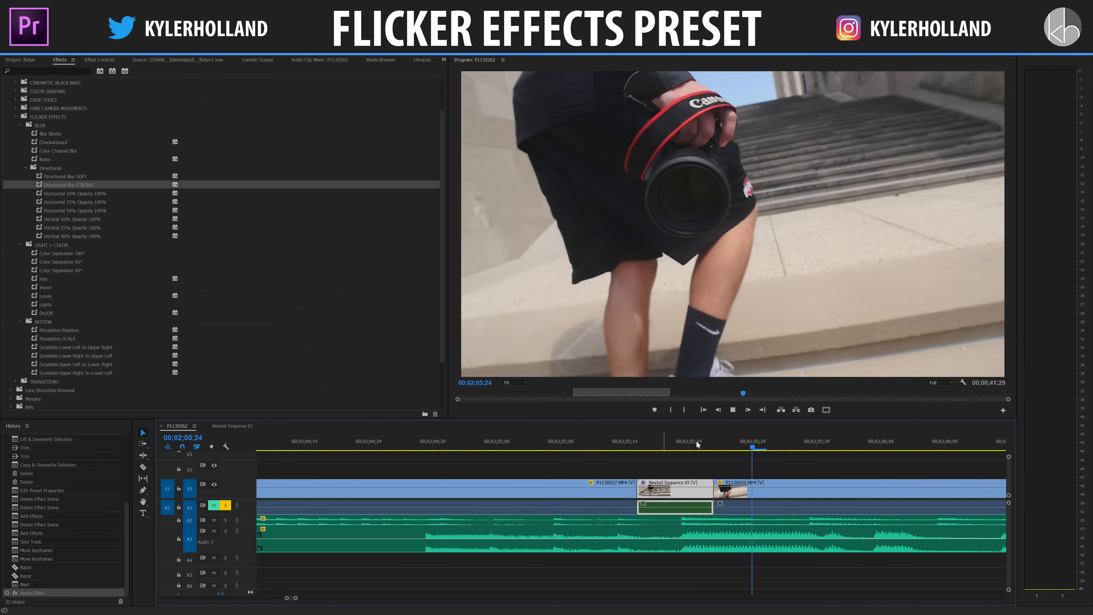
key("ctrl+z")
left_click_drag(60, 270, 663, 495)
left_click(550, 443)
key("space")
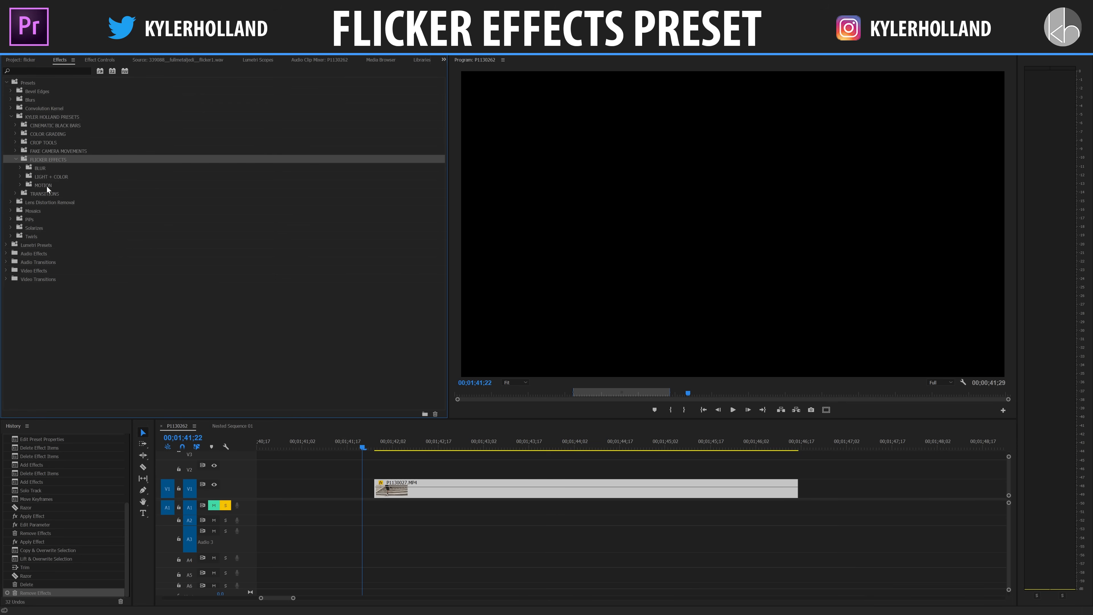
Step: Apply the Blur Blocks preset from the FLICKER EFFECTS BLUR bin to the P1130027.MP4 clip on V1
left_click(20, 168)
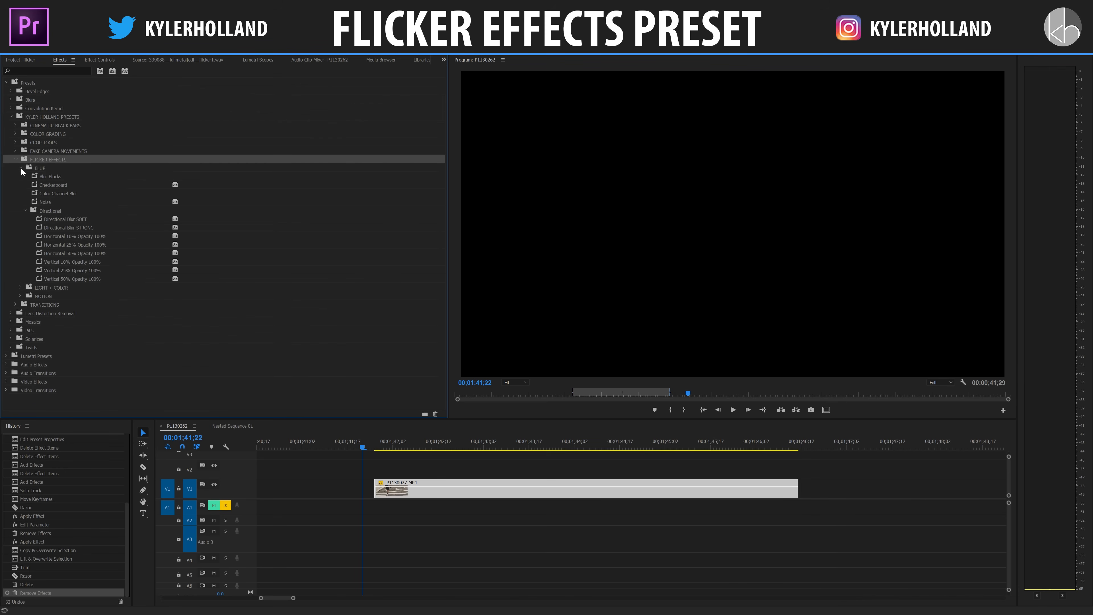
left_click(26, 213)
left_click(25, 212)
left_click(25, 213)
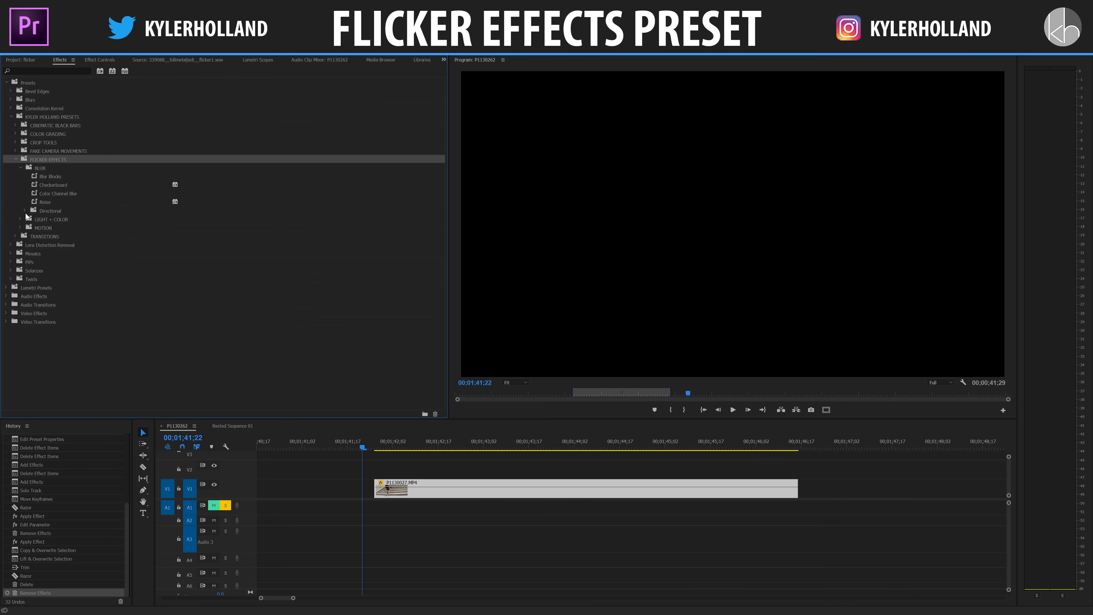
left_click(25, 210)
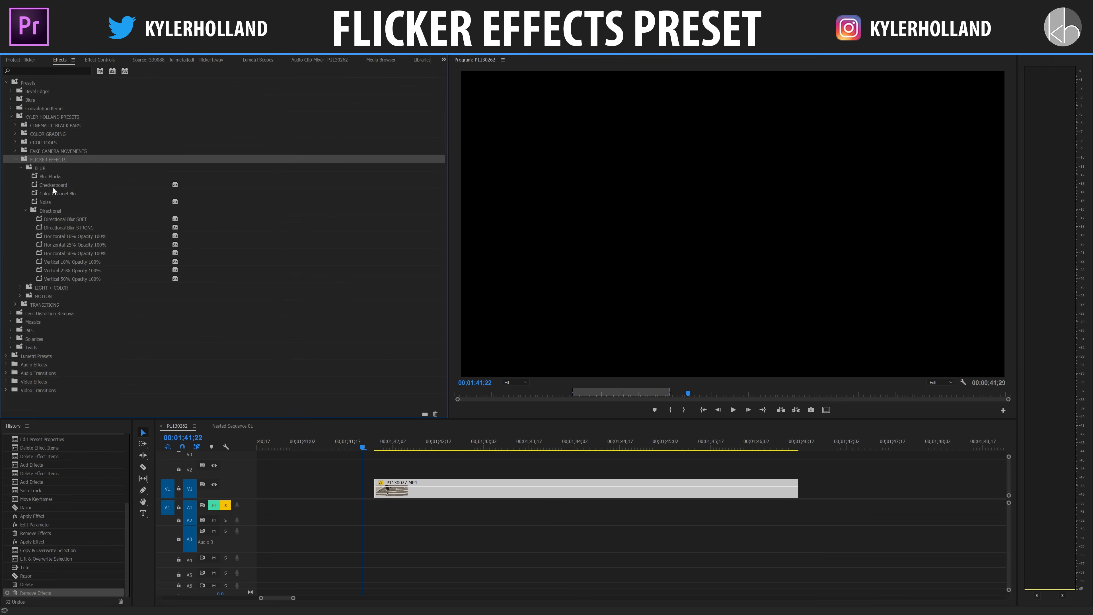
left_click(50, 178)
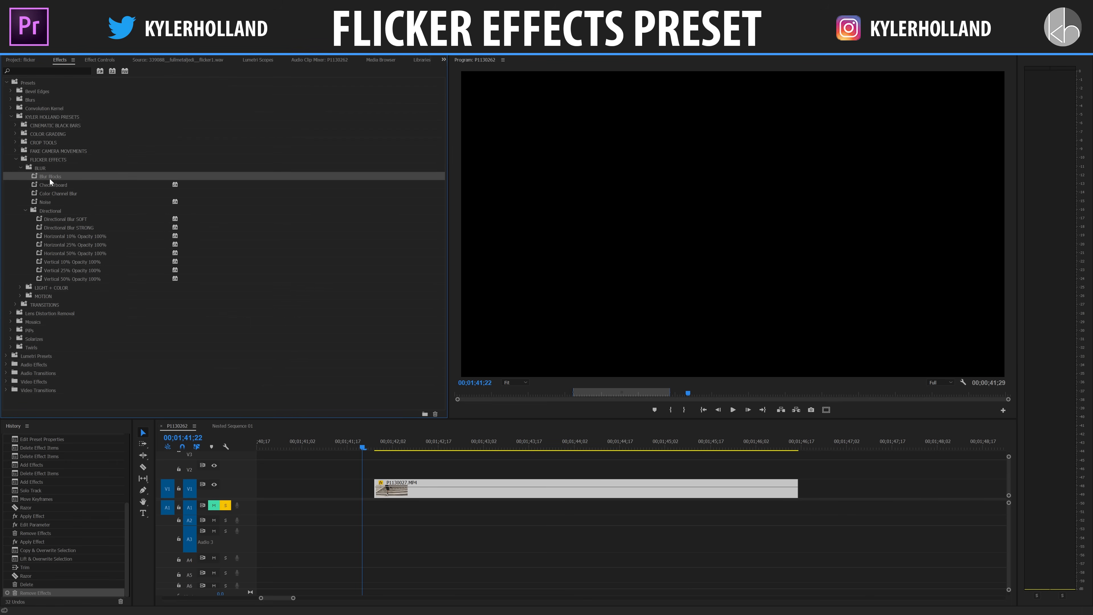
left_click_drag(46, 178, 463, 484)
left_click(457, 448)
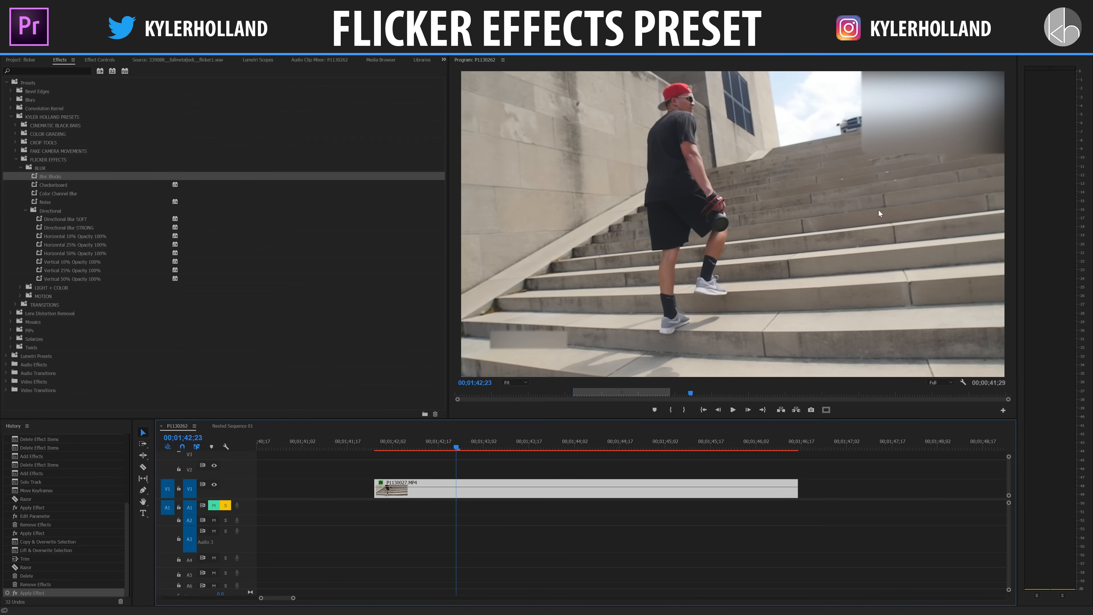
Step: Play back the P1130027.MP4 clip from its start to review the Blur Blocks effect
left_click(386, 447)
left_click(378, 448)
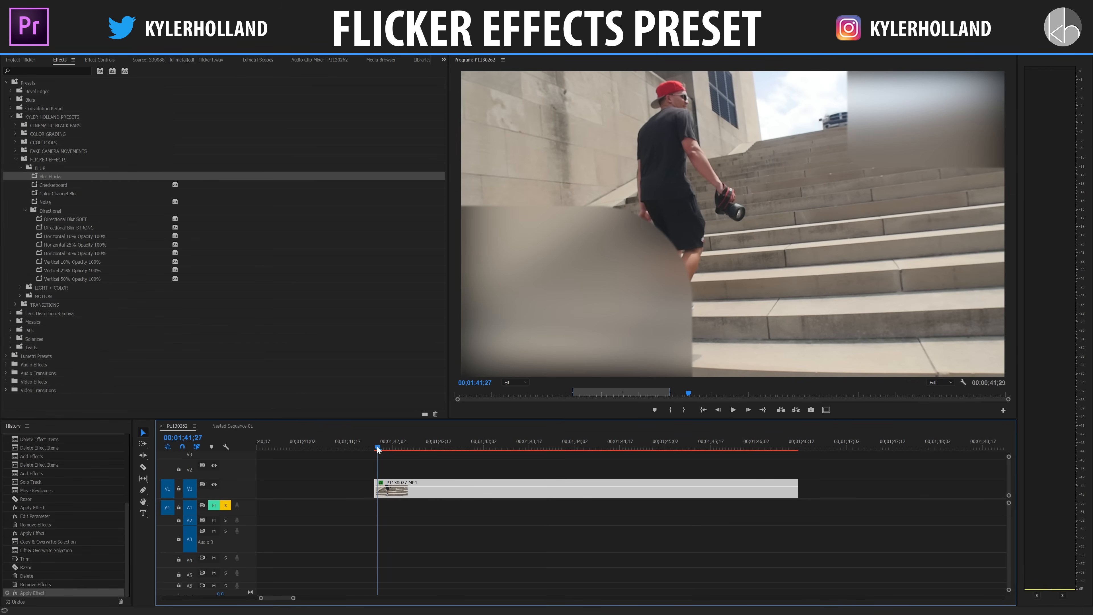
key("space")
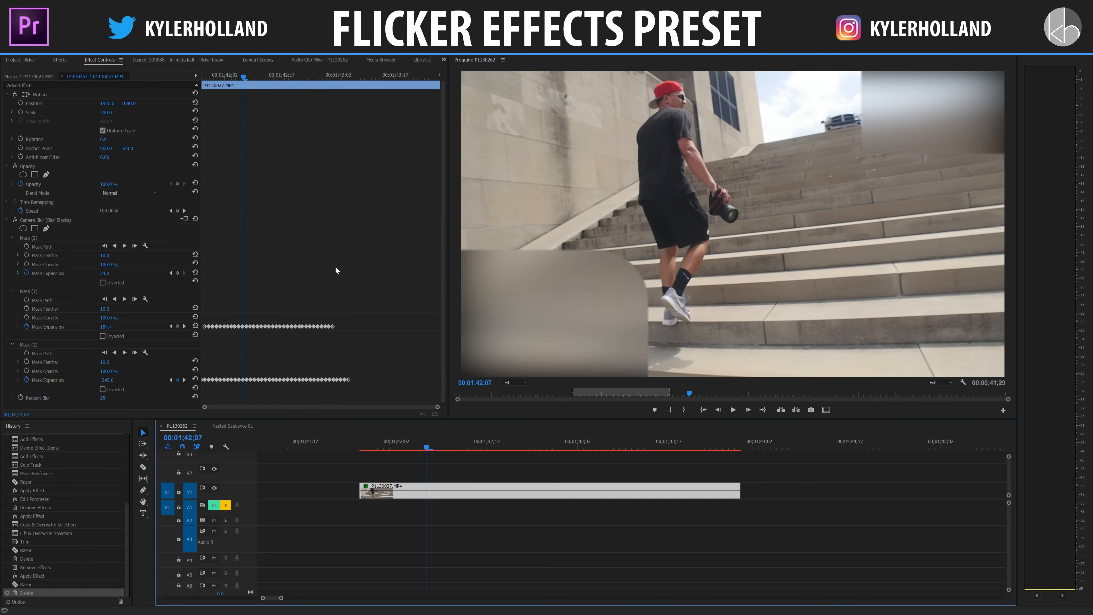
Step: Advance three frames to 00;01;42;10 and stretch the upper-right corner of Blur Blocks Mask (1) up over the man's upper body
scroll(340, 269, "up", 3)
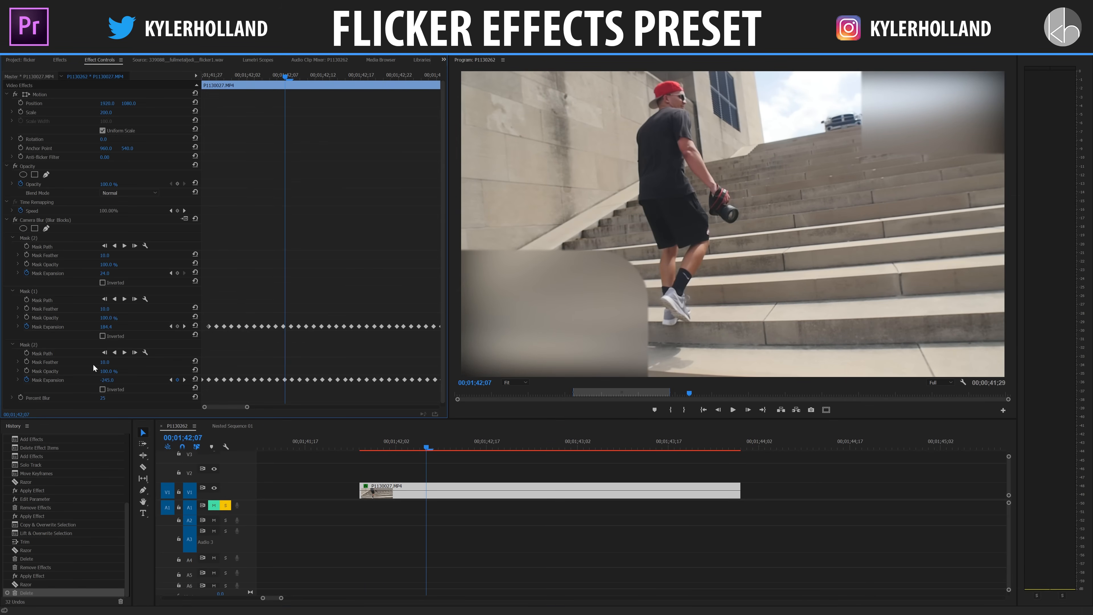
left_click(434, 496)
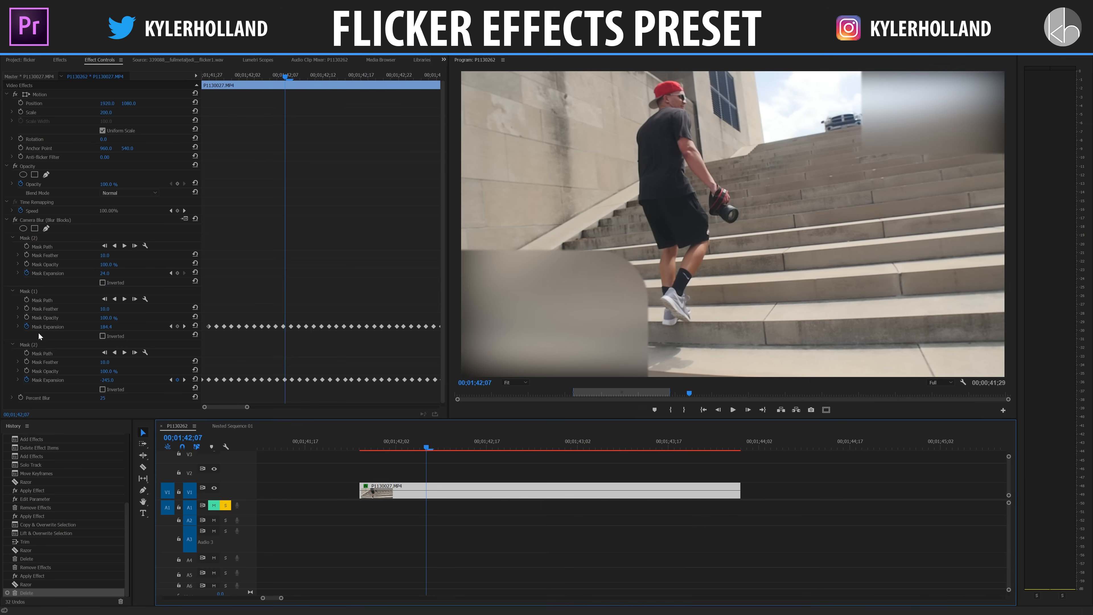
left_click(330, 134)
key("Right")
key("Right")
key("Right")
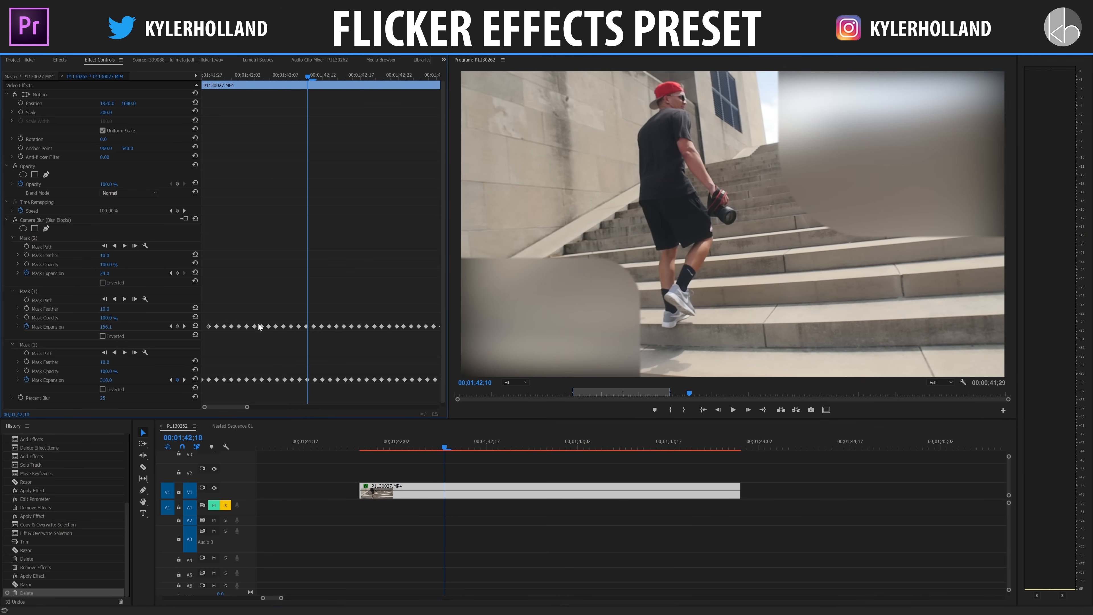
left_click(32, 291)
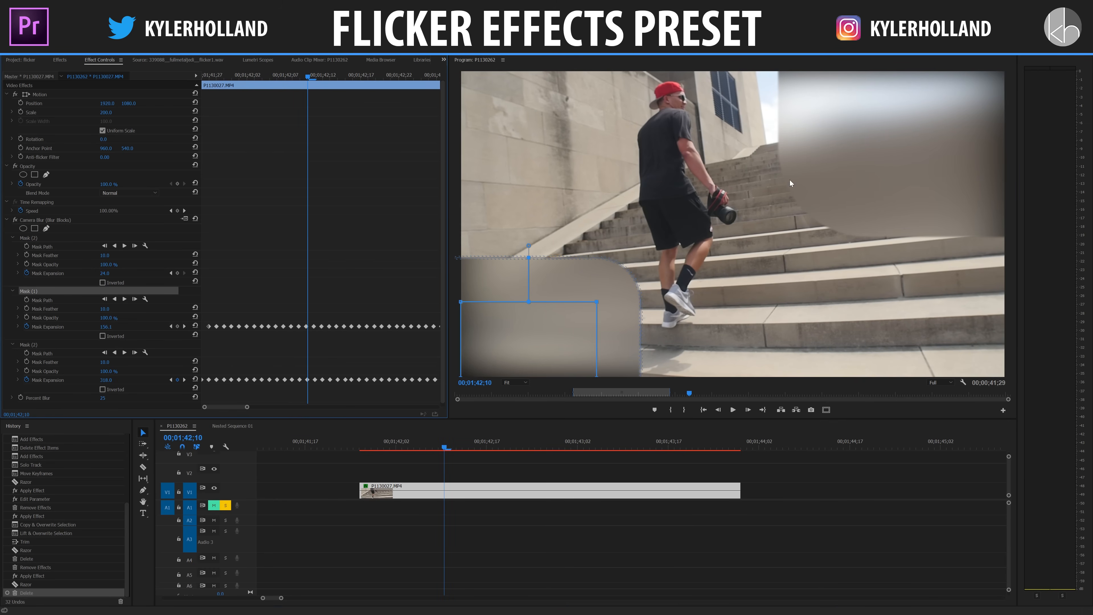
left_click_drag(598, 303, 663, 119)
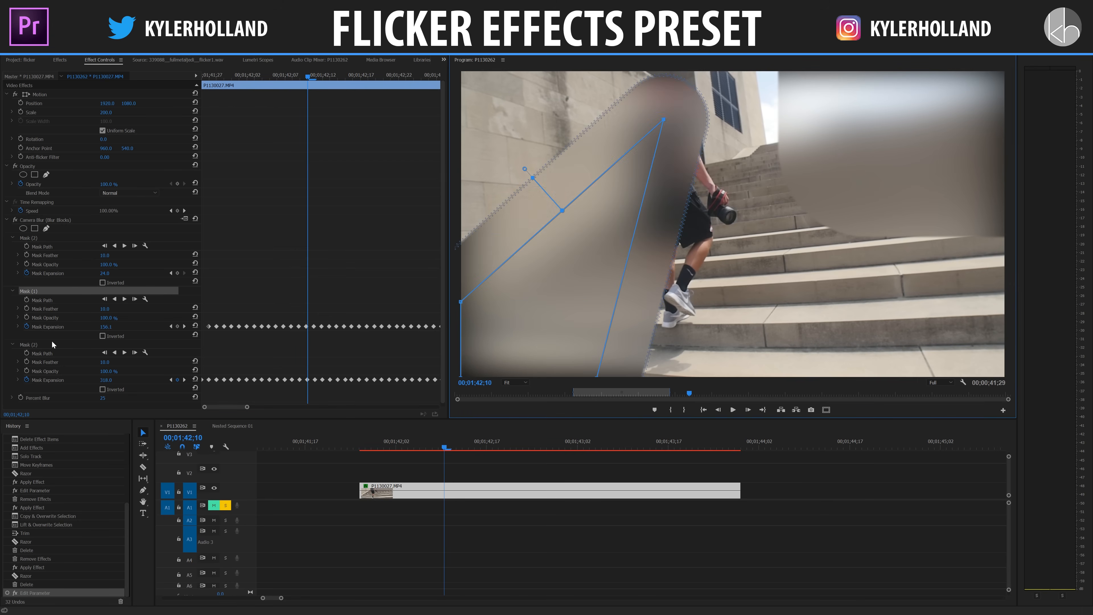
Step: Reshape the last Mask (2): stretch its lower-left corner onto the bottom steps, shift it slightly down, and pull an added edge point toward the man
left_click(172, 344)
left_click(776, 323)
left_click_drag(755, 355, 754, 351)
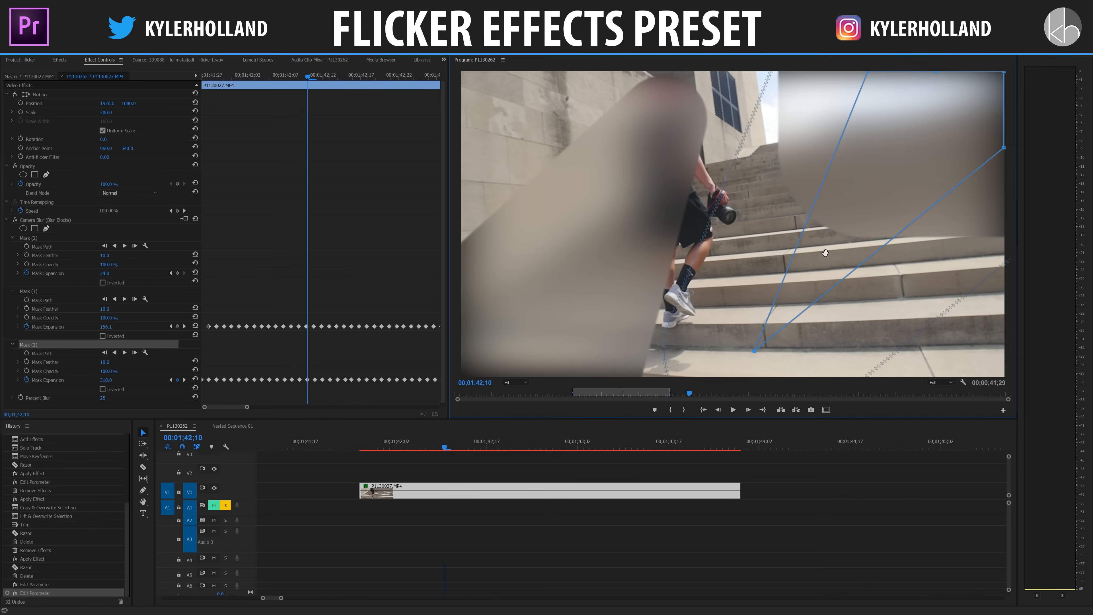
left_click_drag(914, 145, 908, 164)
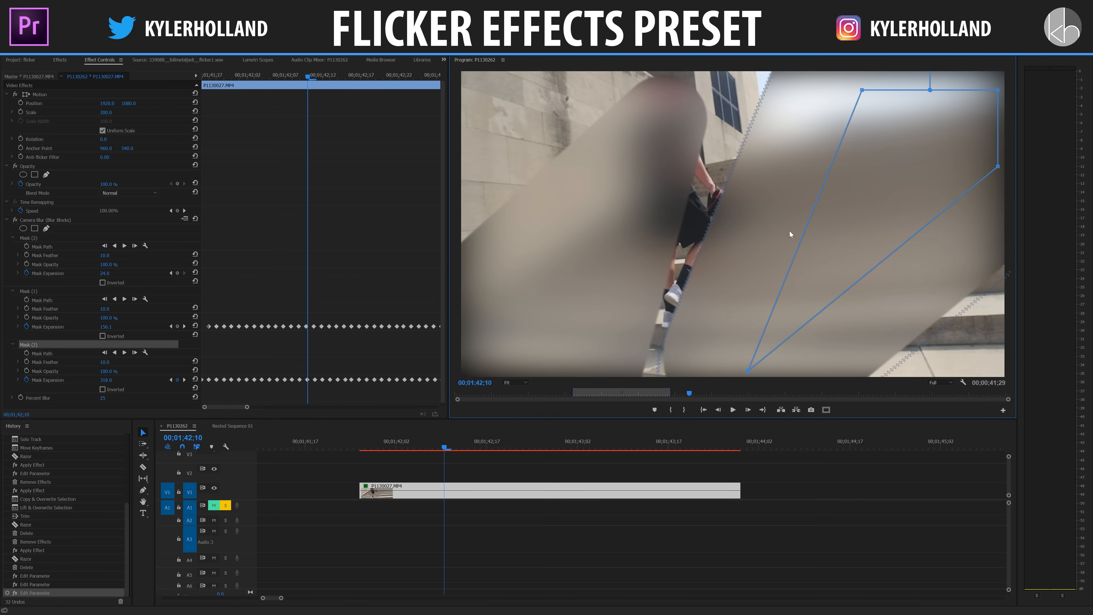
left_click(806, 231)
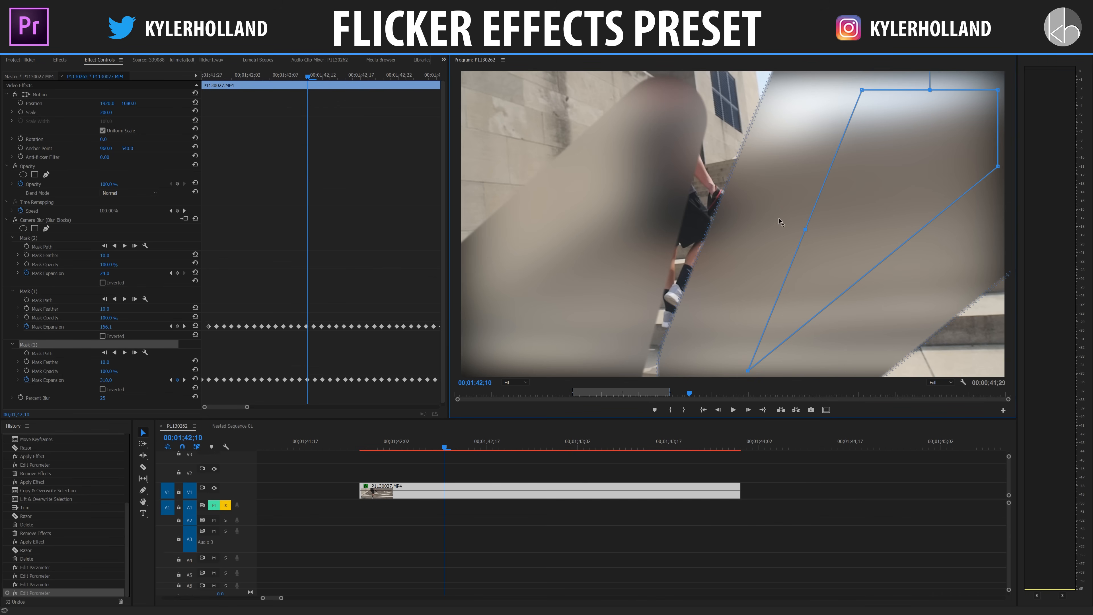
left_click_drag(805, 230, 718, 190)
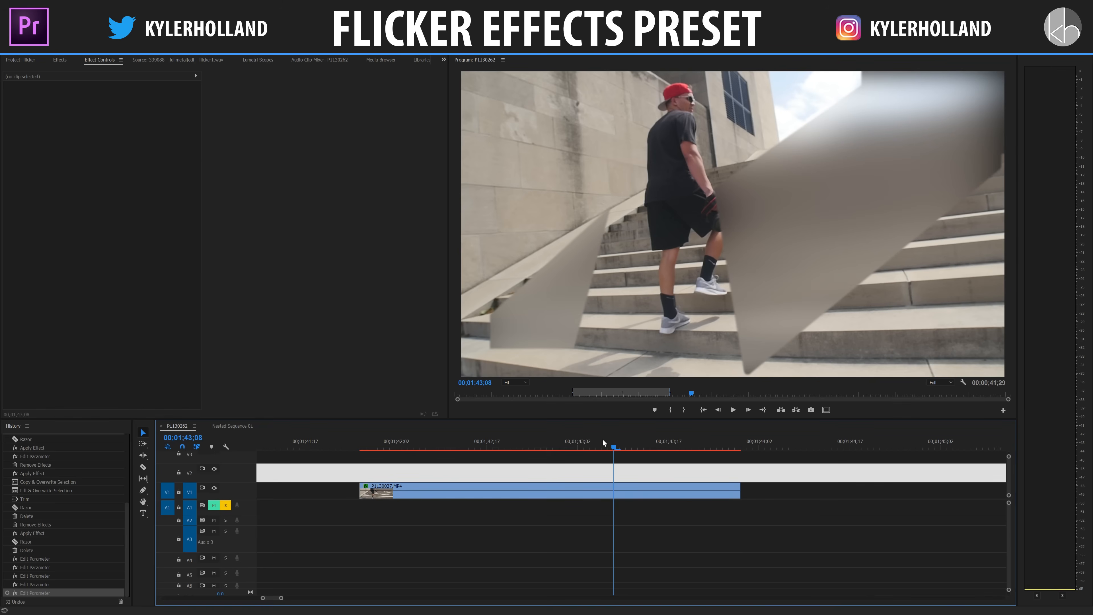
Step: Stack the Directional Blur SOFT, Color Separation 90° and Hue presets on the P1130027.MP4 clip
left_click_drag(602, 440, 393, 442)
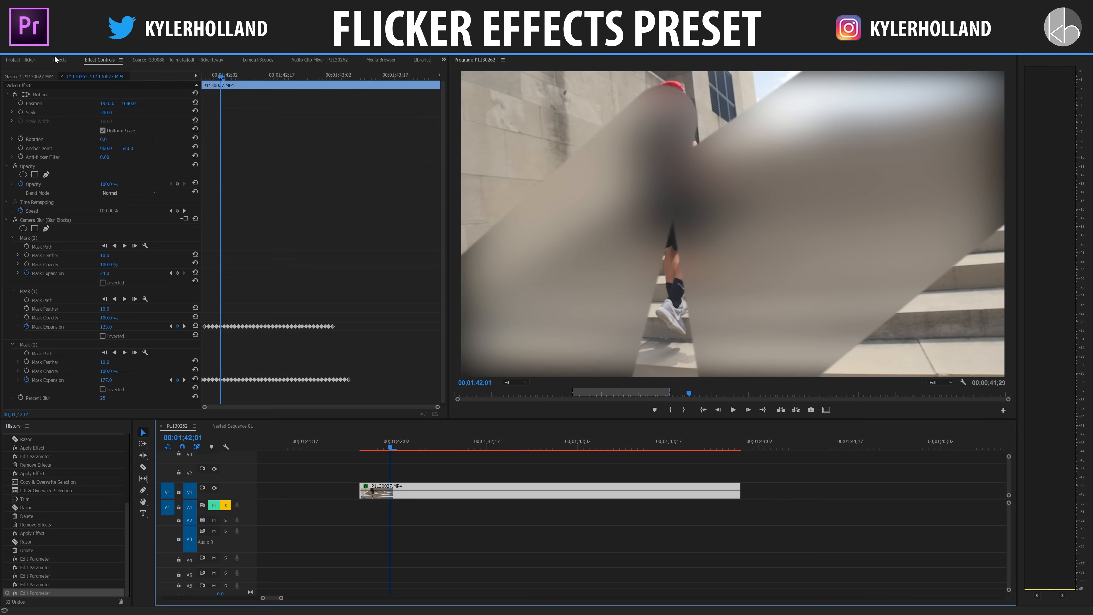
left_click(57, 59)
left_click_drag(75, 220, 431, 491)
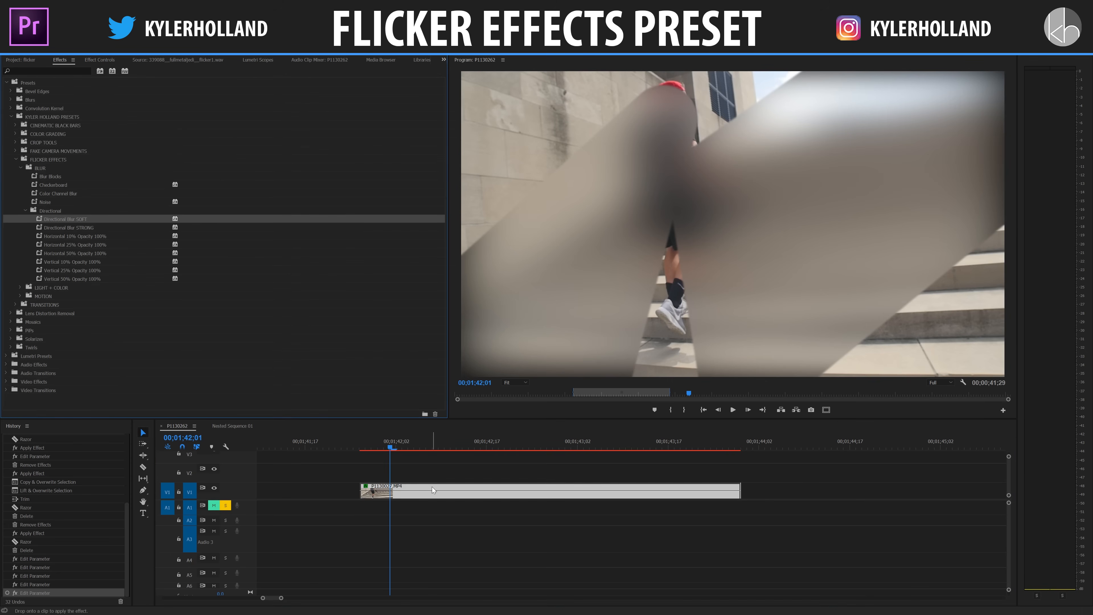
left_click(21, 287)
left_click_drag(369, 453, 374, 490)
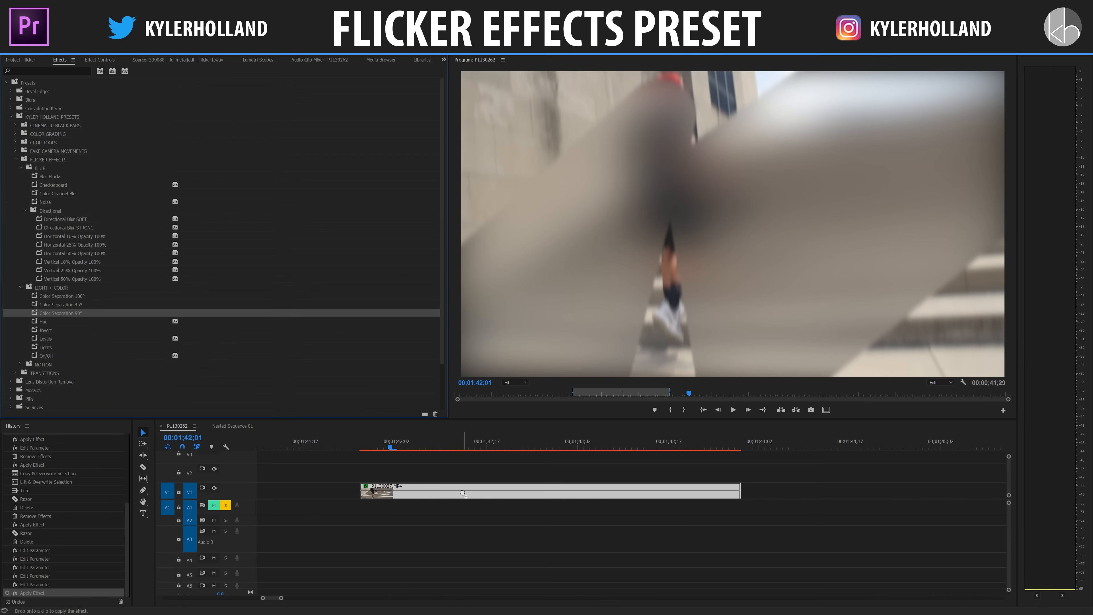
left_click_drag(48, 321, 424, 489)
Step: Play back the clip from its start and examine the keyframes of its stacked preset effects
left_click_drag(362, 448, 354, 447)
key("space")
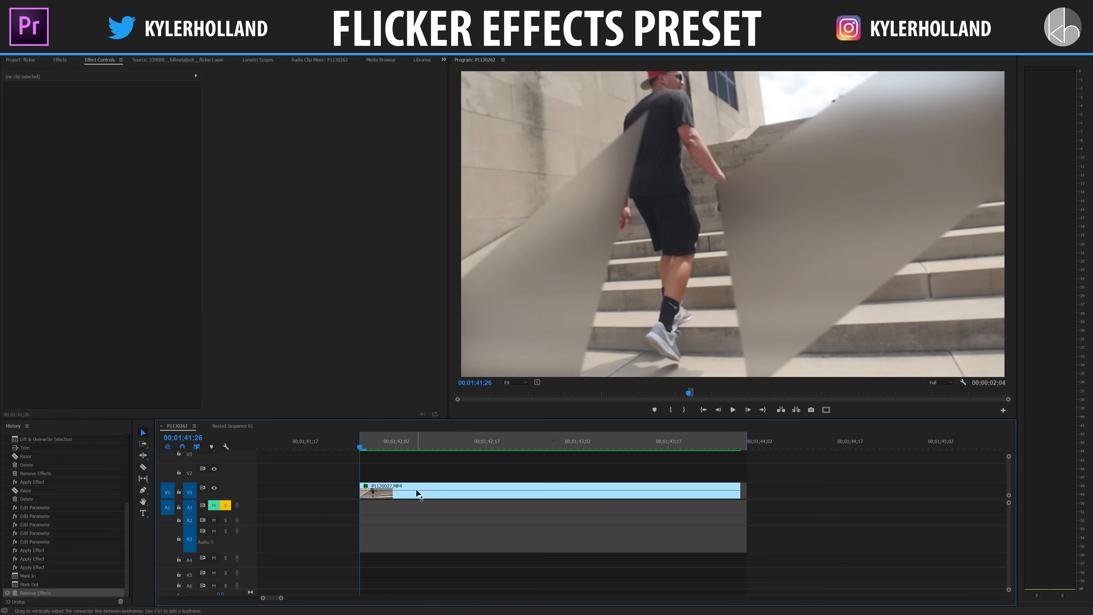
left_click(416, 491)
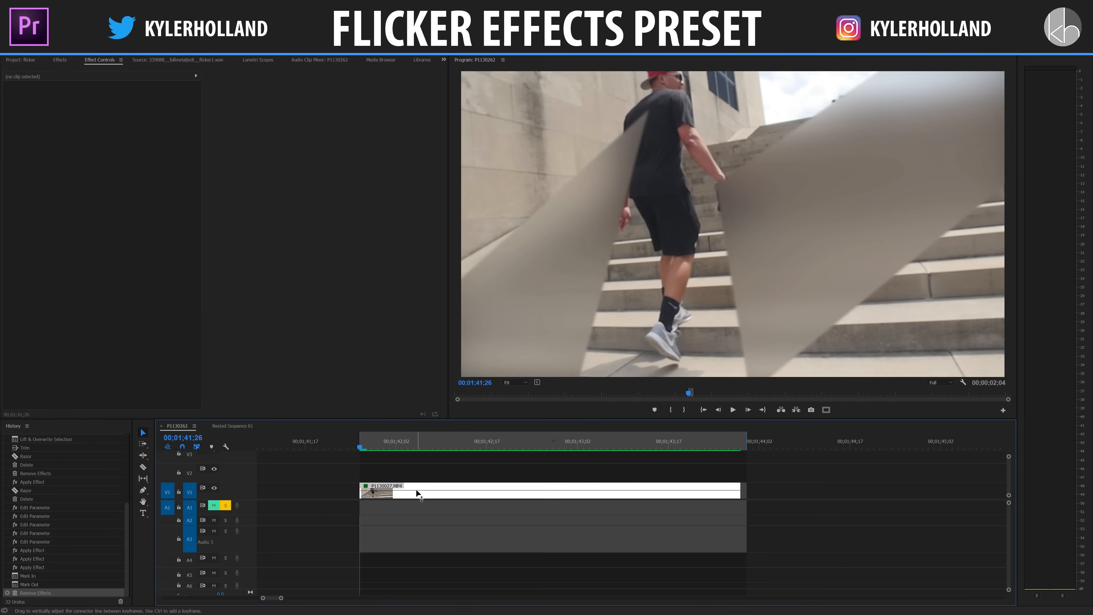
scroll(251, 211, "down", 3)
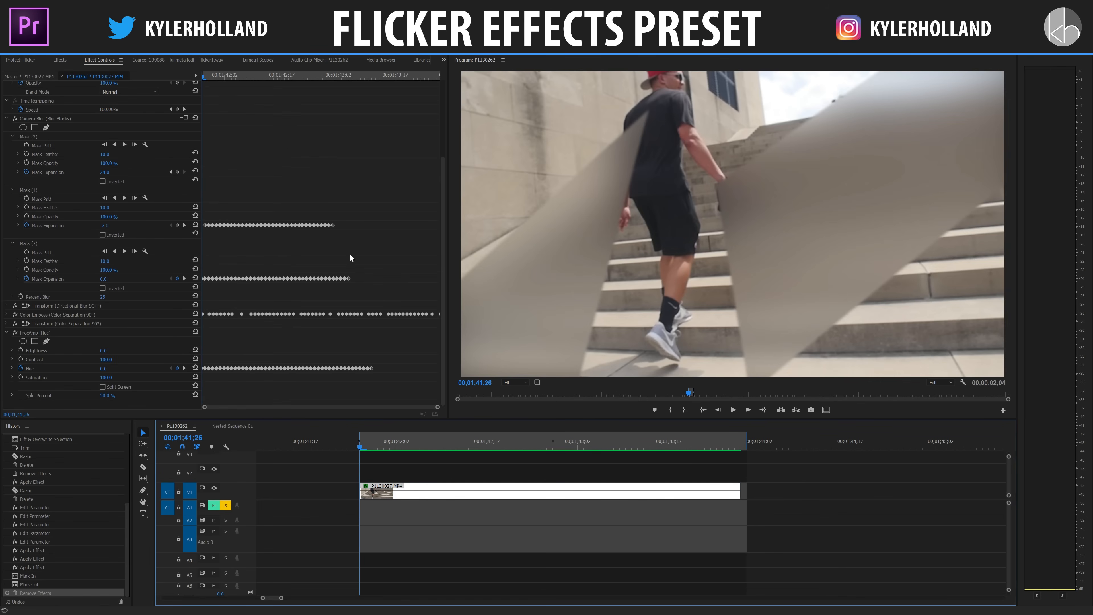
key("space")
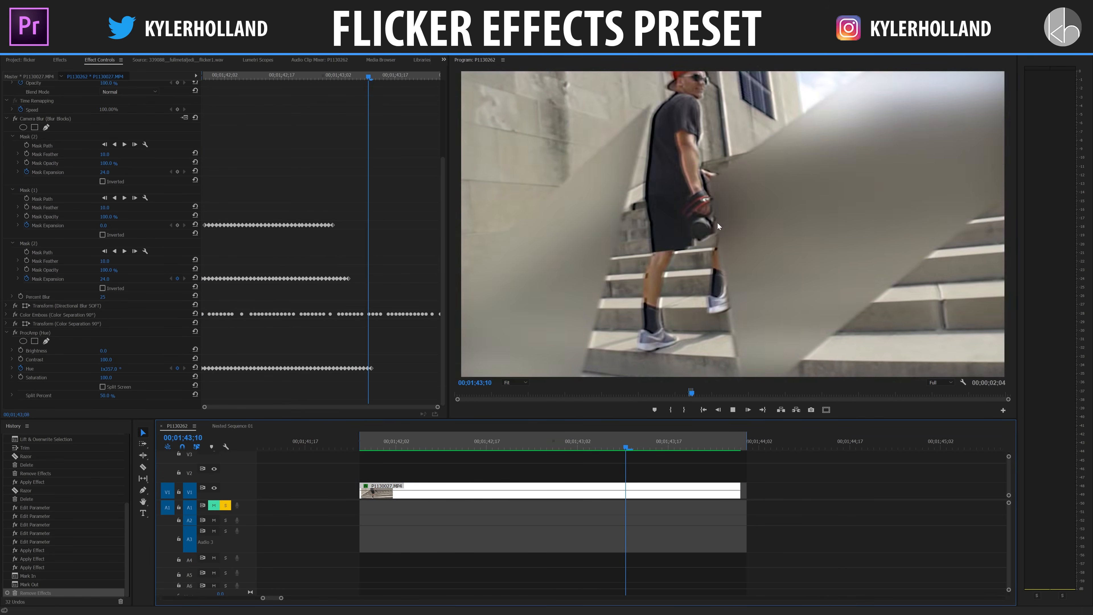
key("space")
Step: Enable Mask Path keyframing for Blur Blocks Mask (1) at 00;01;42;09 and select the mask again at 00;01;42;18
left_click(438, 446)
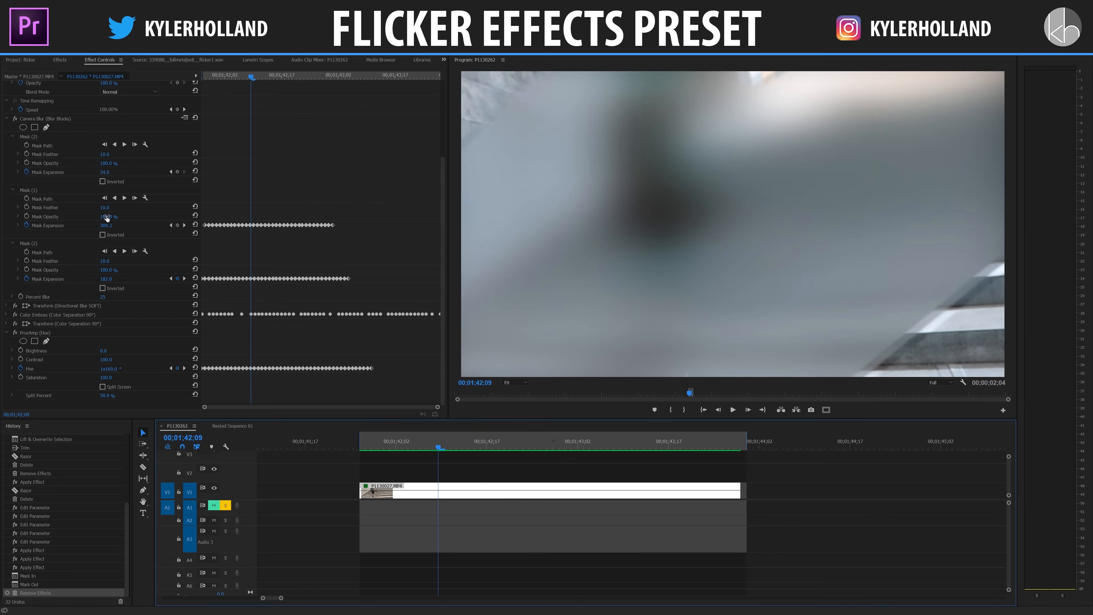
left_click(44, 190)
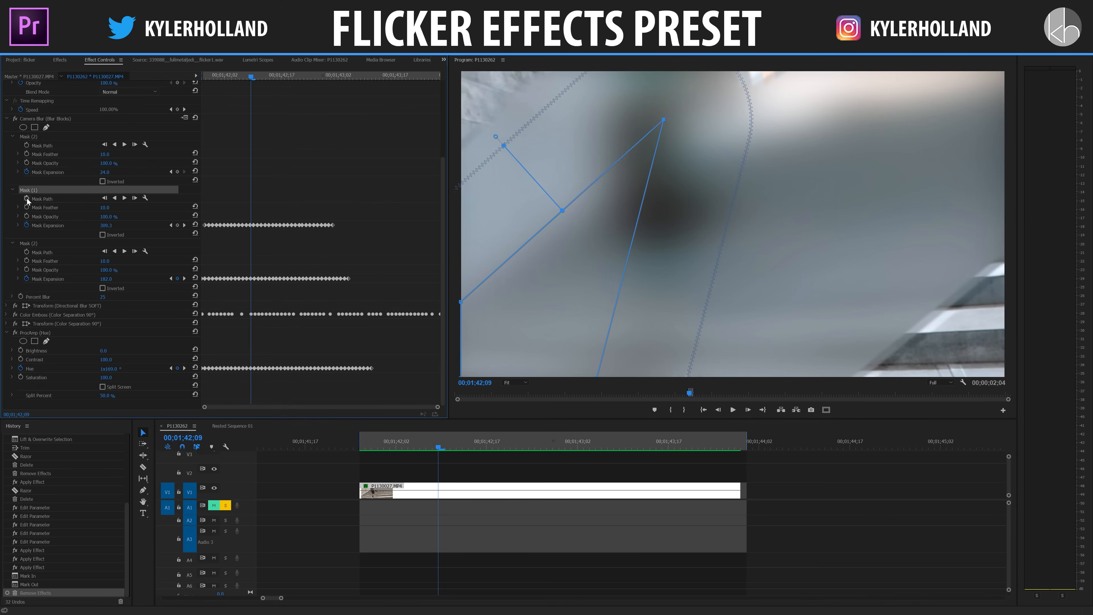
left_click(26, 198)
left_click(286, 75)
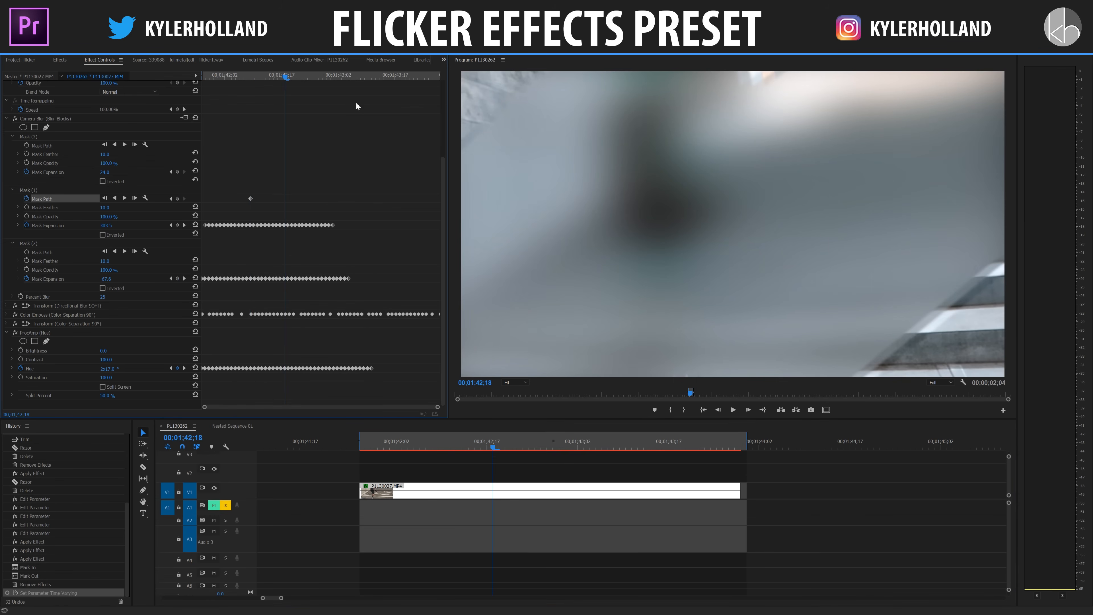
left_click(40, 189)
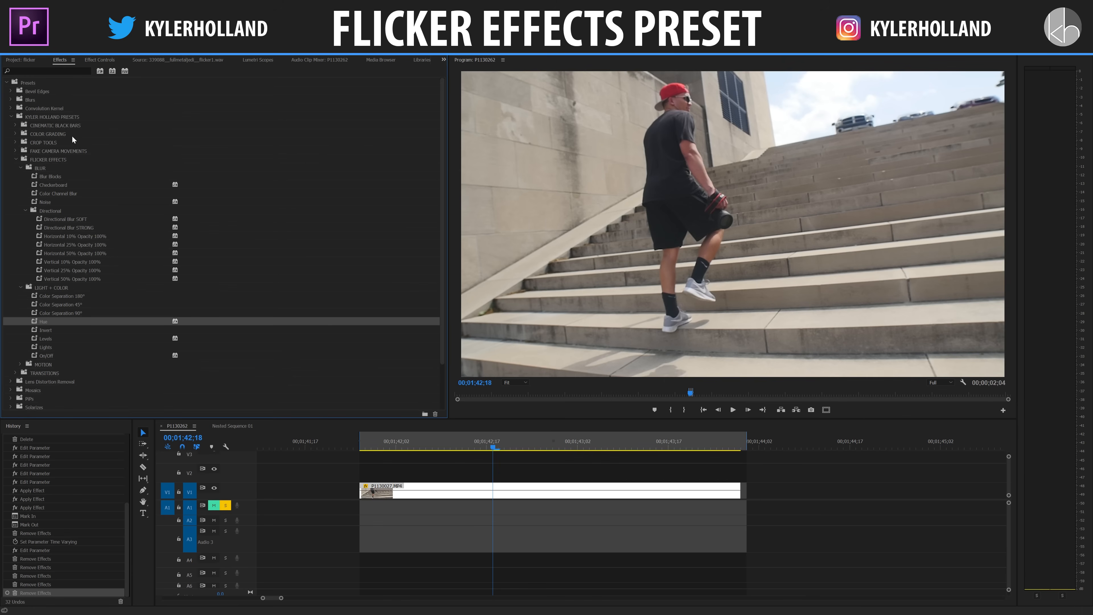
Step: Apply the Checkerboard preset to the P1130027.MP4 clip and shift one Vertical Blocks keyframe forward to about 00;01;42;18
left_click_drag(59, 186, 409, 493)
key("space")
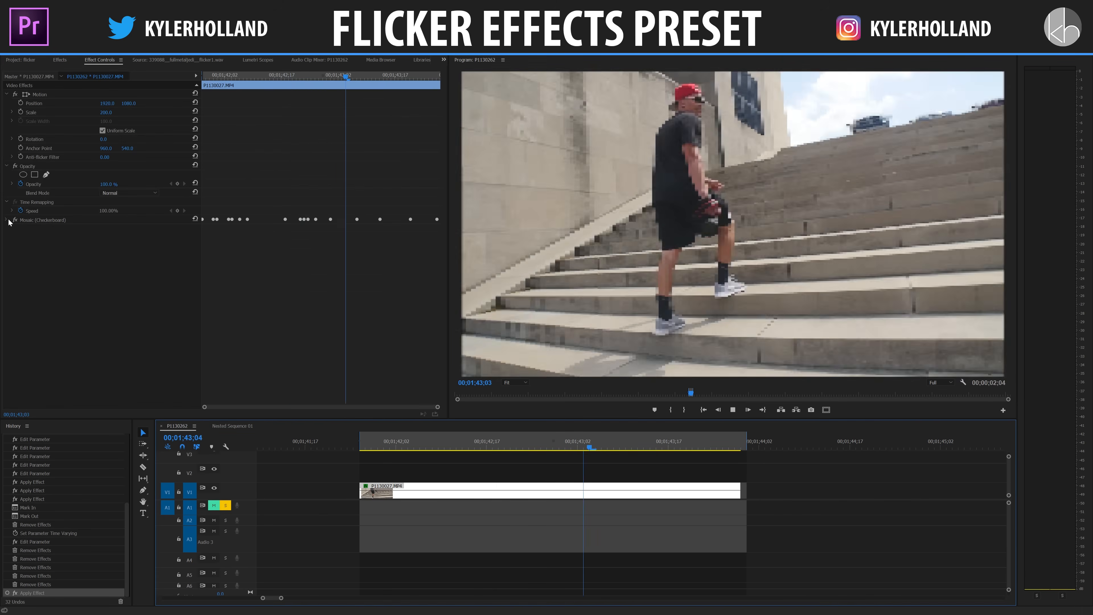
left_click(7, 220)
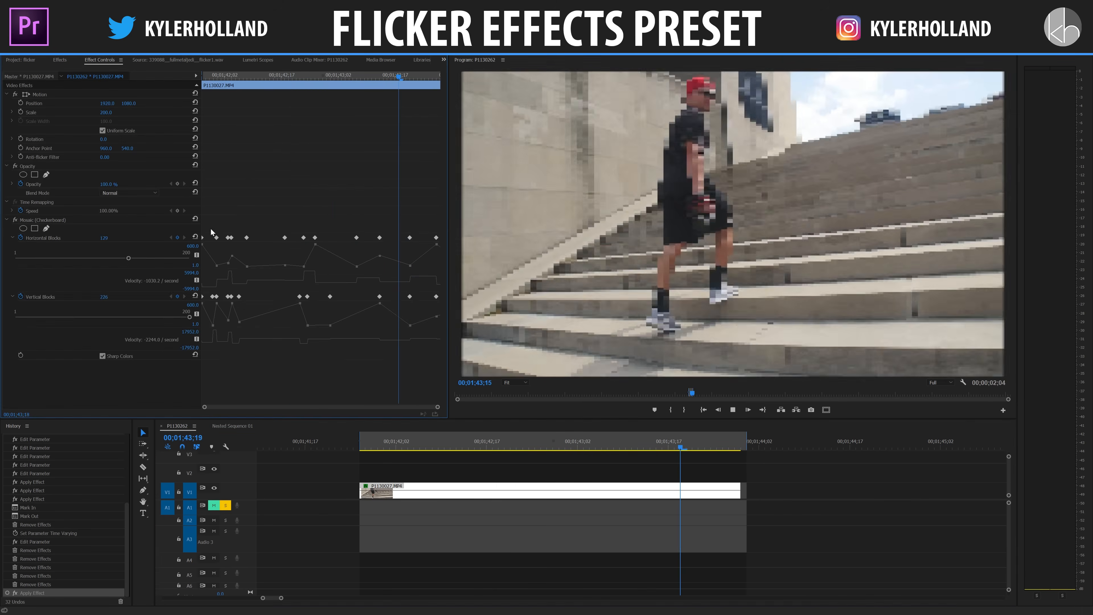
left_click(246, 296)
left_click_drag(247, 296, 285, 257)
Step: At 00;01;42;05, set the Mosaic effect's Vertical Blocks to 1 and its Horizontal Blocks to 5
left_click(236, 76)
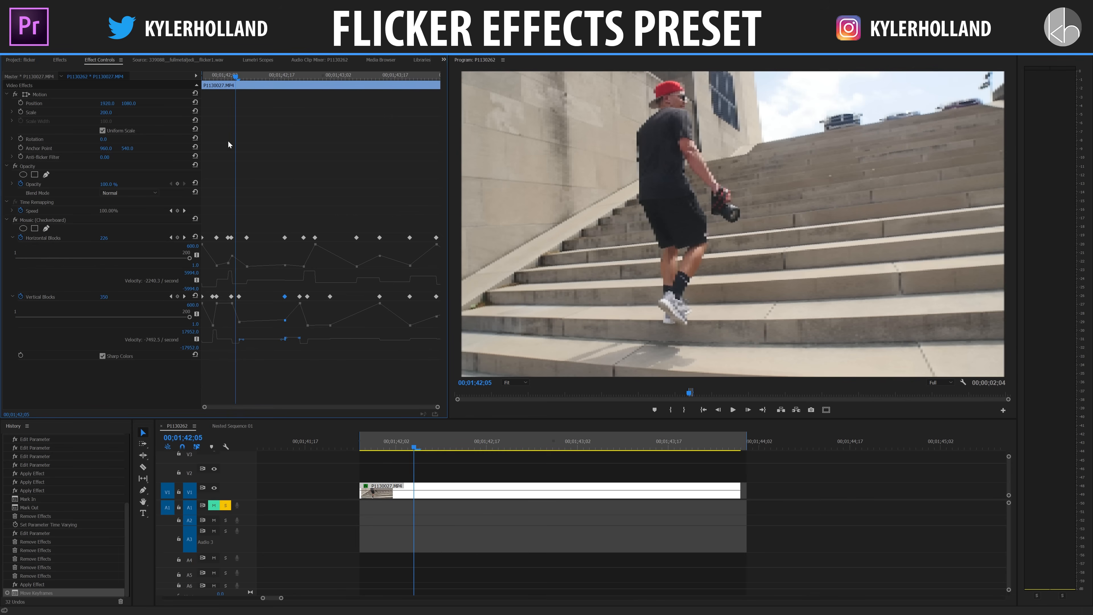
left_click(104, 298)
type("1")
key("Return")
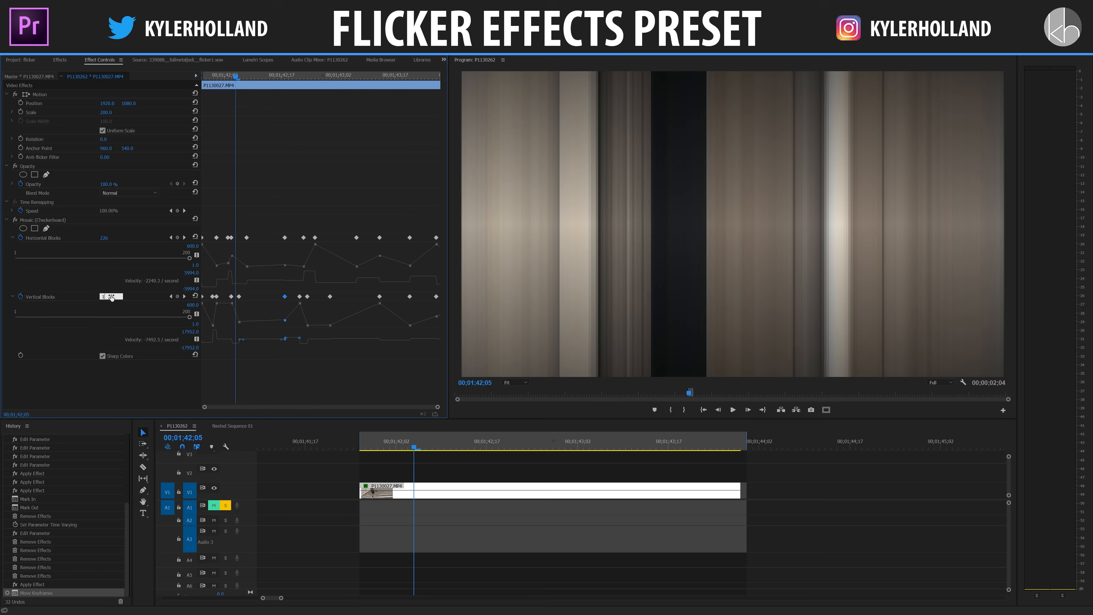
left_click(103, 238)
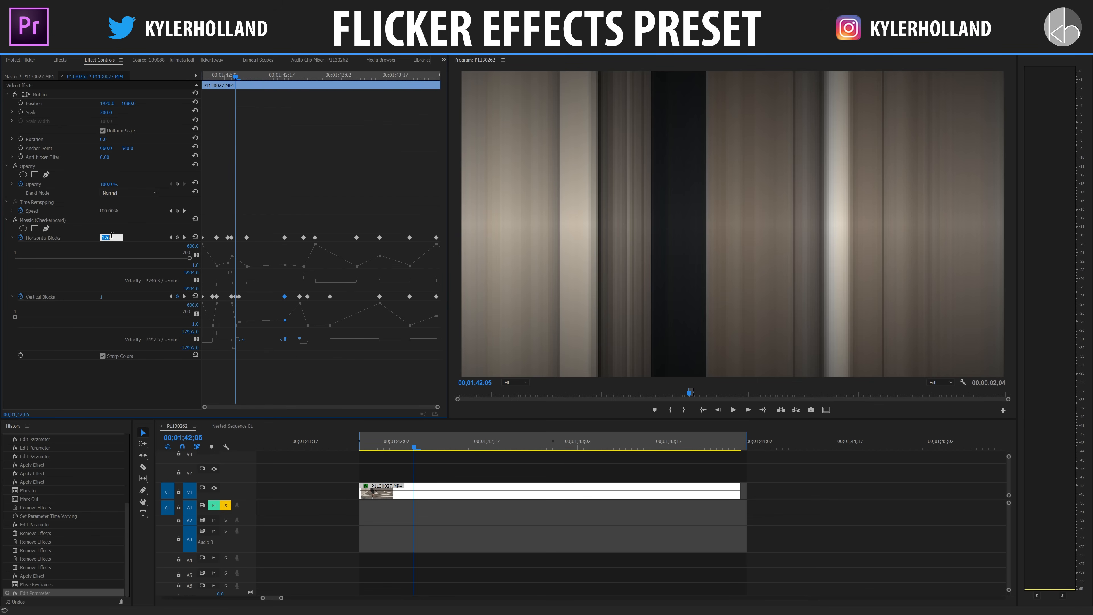
key("Return")
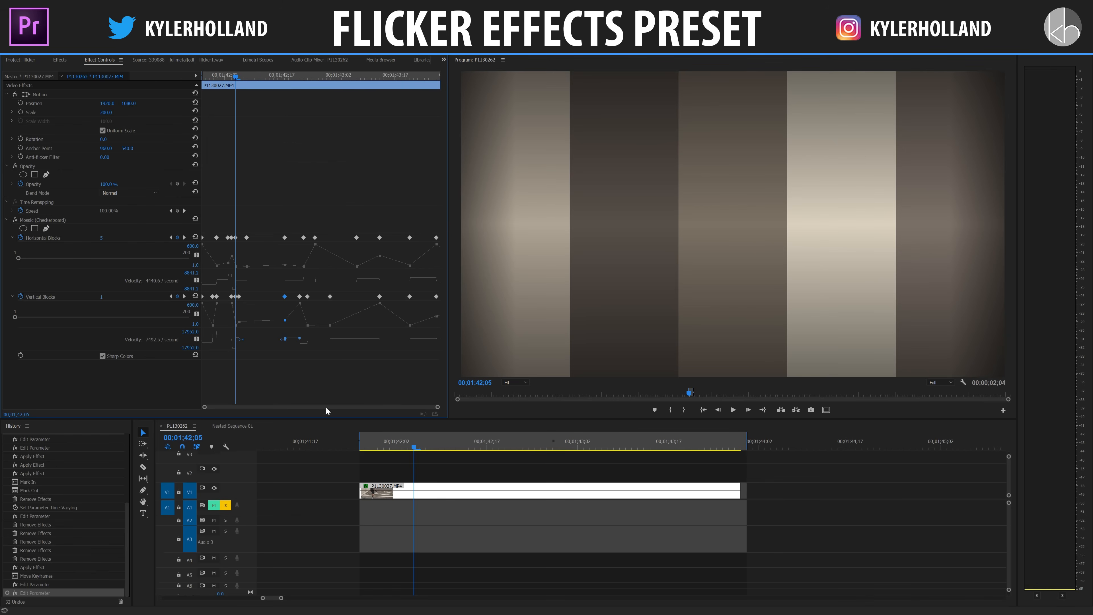
Step: Preview the clip, replace its effect with the Color Channel Blur preset, and display the new effect's keyframes
key("space")
key("space")
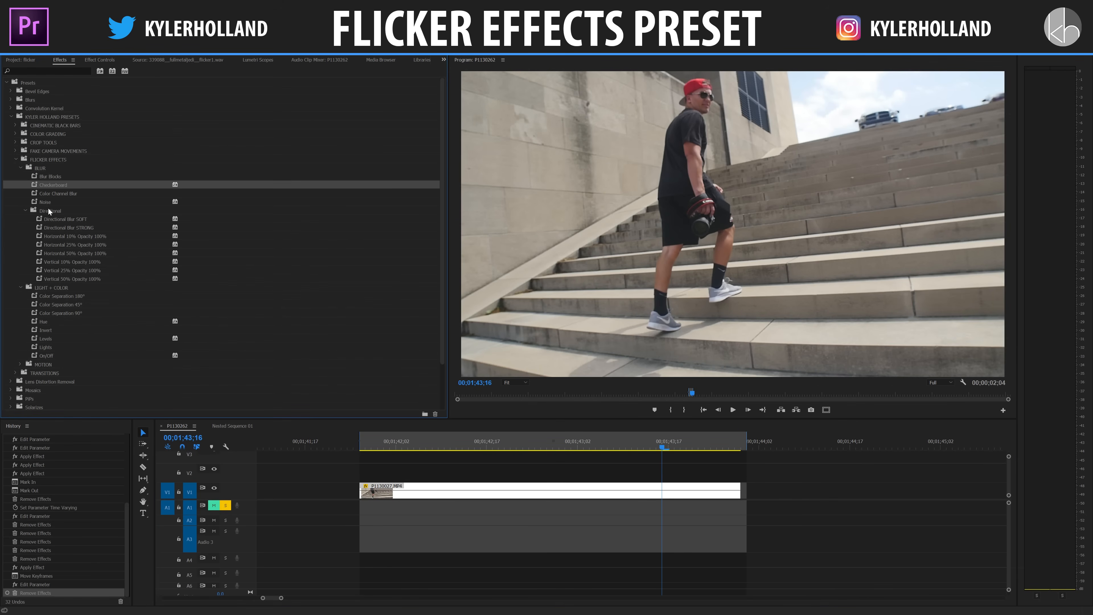
left_click_drag(53, 196, 473, 491)
key("space")
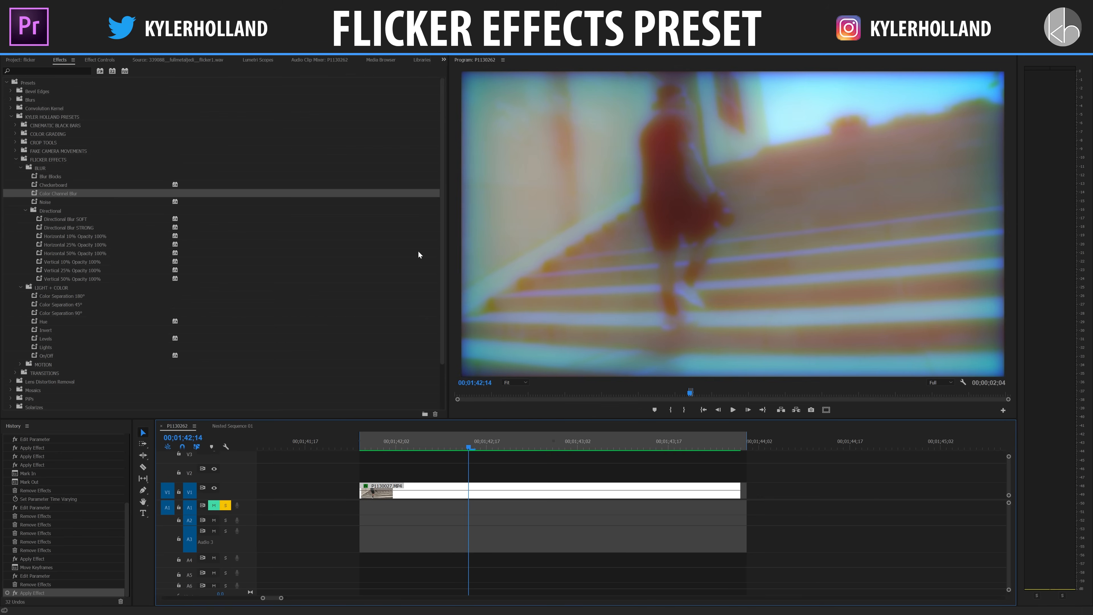
left_click(99, 59)
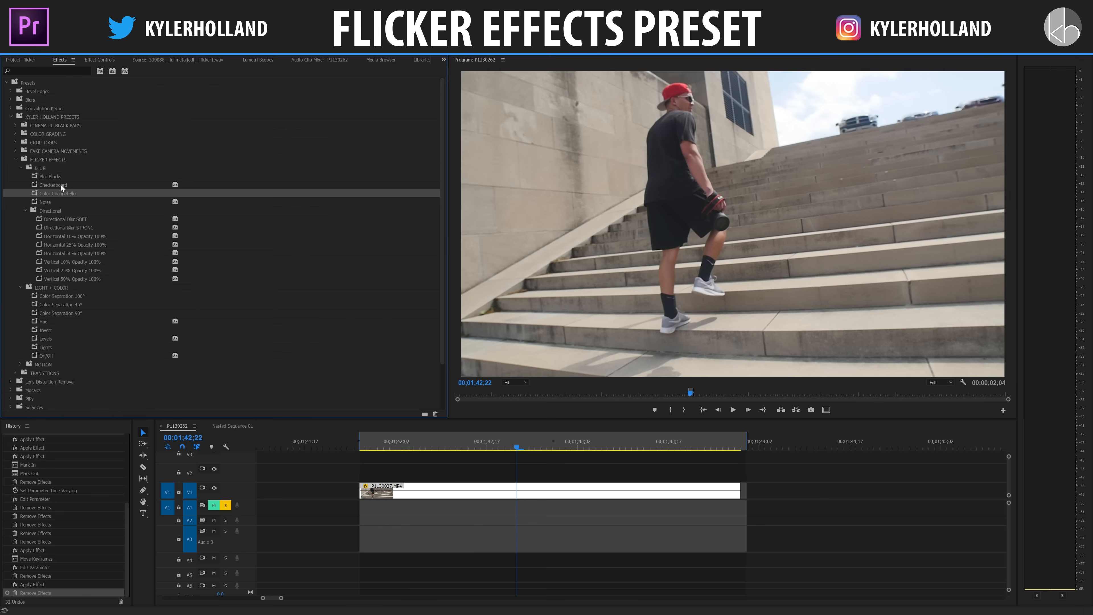
Step: Apply the Noise preset to the P1130027.MP4 clip, play it from its start, and adjust the effect's settings
left_click(53, 201)
left_click_drag(53, 202, 370, 490)
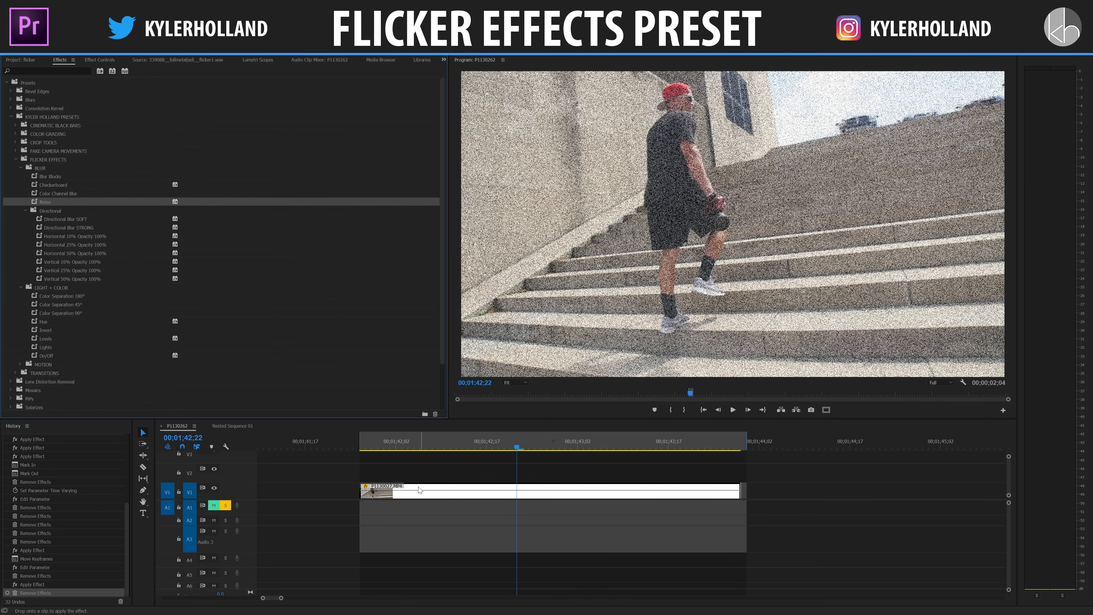
left_click(361, 447)
key("space")
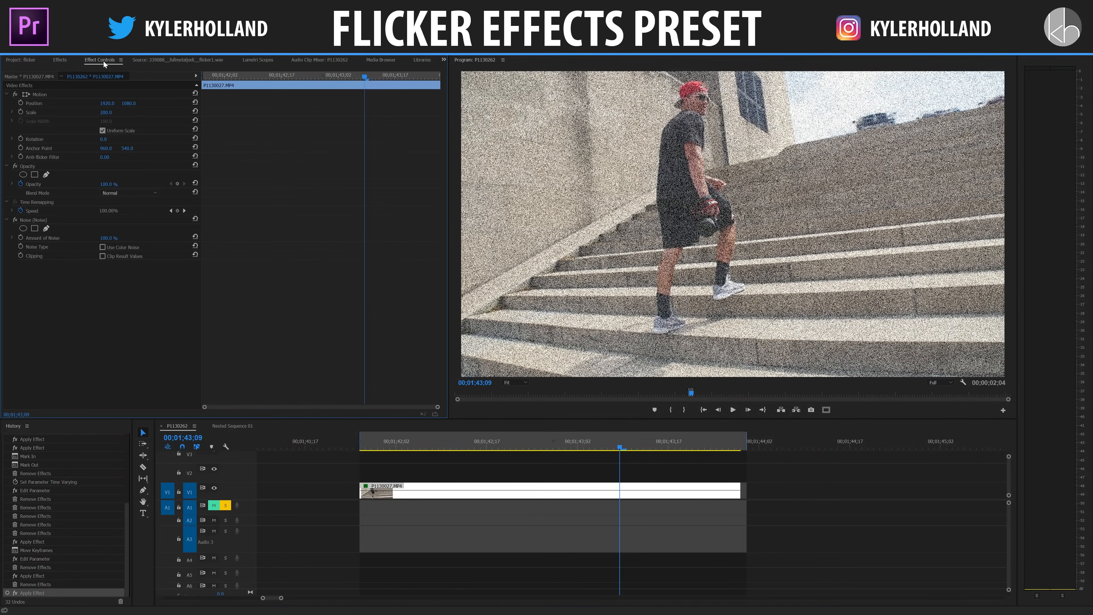
left_click_drag(114, 241, 142, 237)
left_click(103, 247)
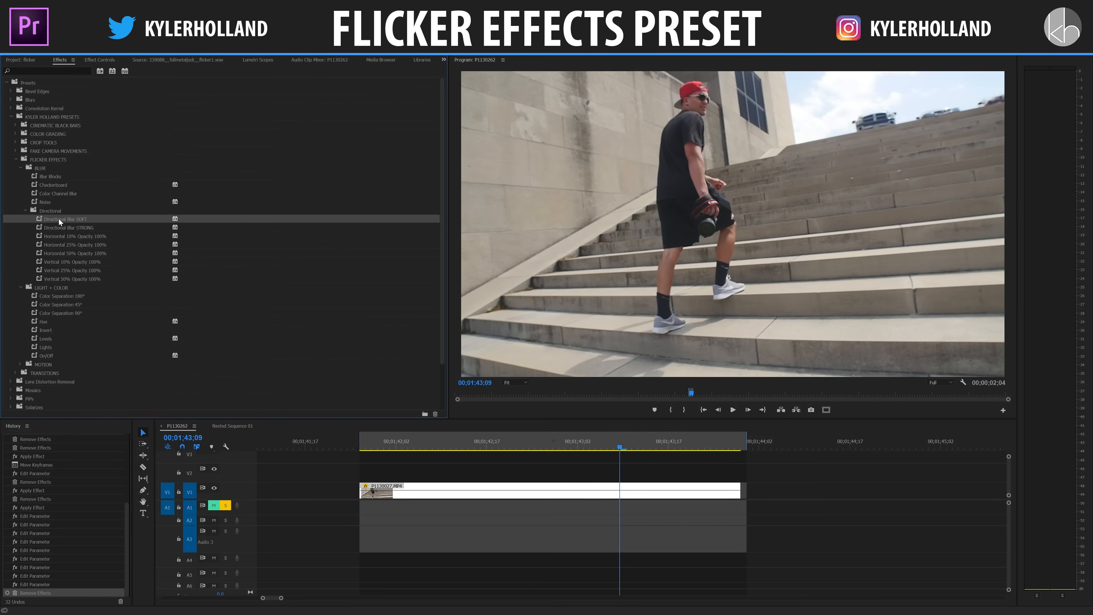
Step: Apply the Directional Blur SOFT preset to the P1130027.MP4 clip, preview it, and undo it
left_click_drag(59, 219, 443, 490)
key("space")
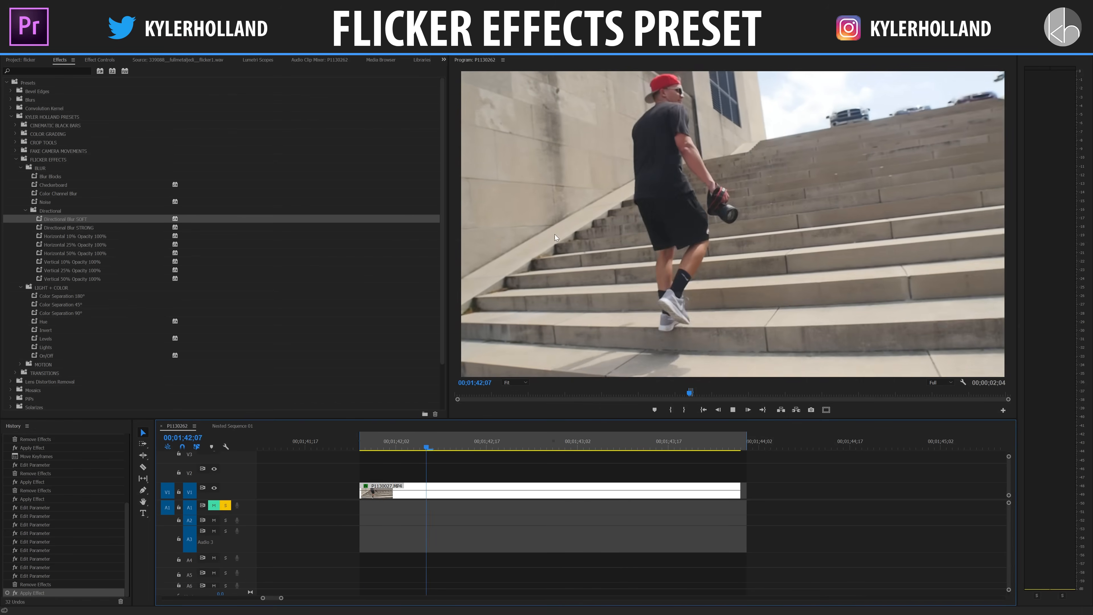
key("ctrl+z")
Step: Apply the Directional Blur STRONG preset to the P1130027.MP4 clip, preview it, and open its effect settings
left_click(72, 228)
left_click_drag(71, 228, 407, 490)
key("space")
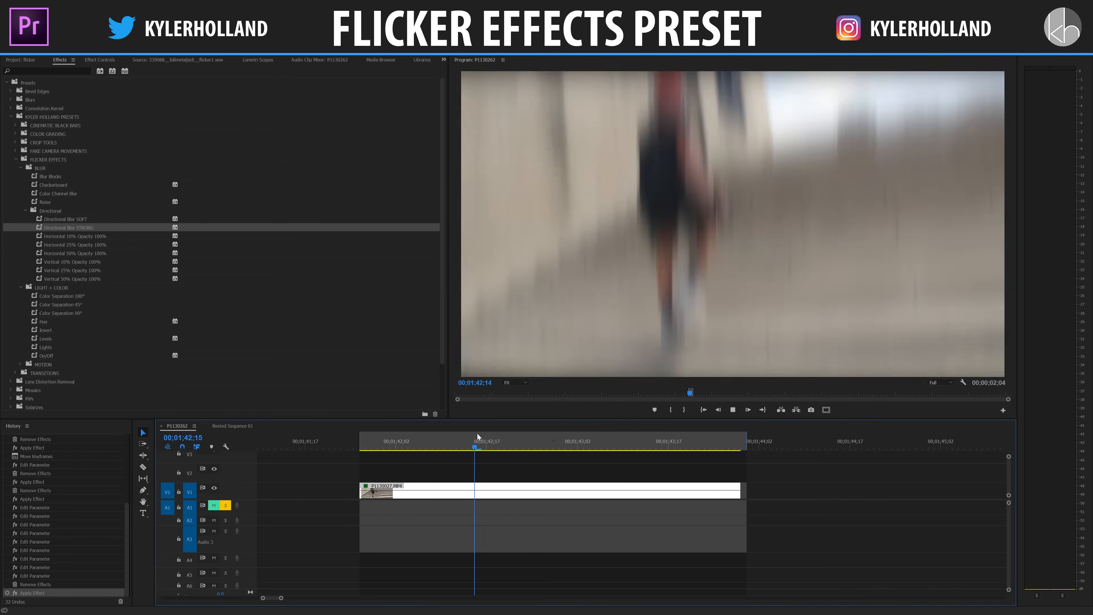
key("space")
left_click(100, 59)
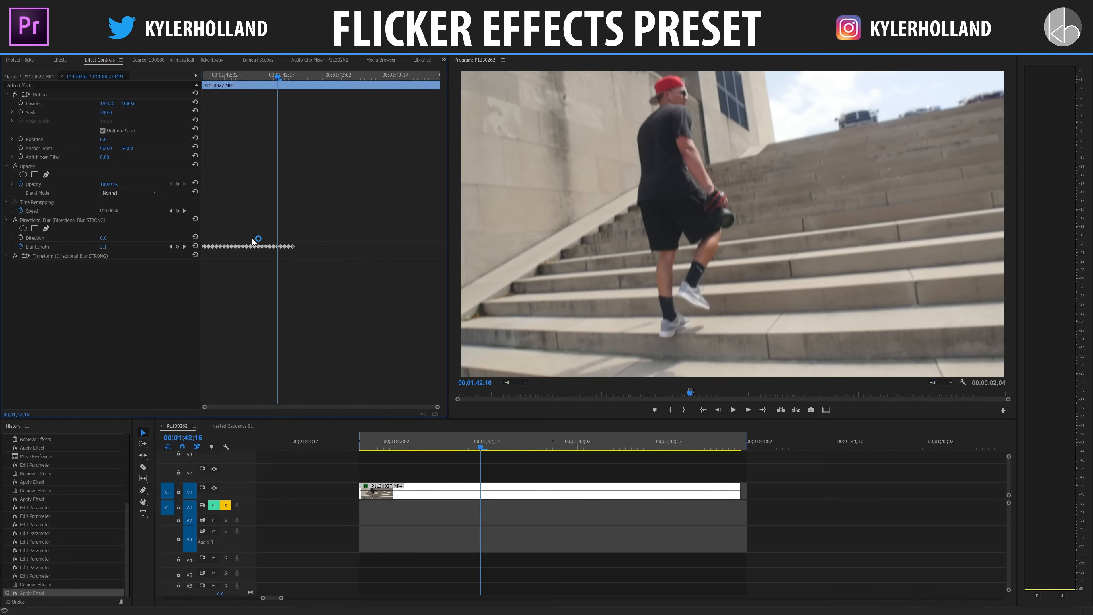
Step: Set the Directional Blur's Direction to 90° and play back the clip
left_click(103, 238)
type("90")
key("Return")
key("space")
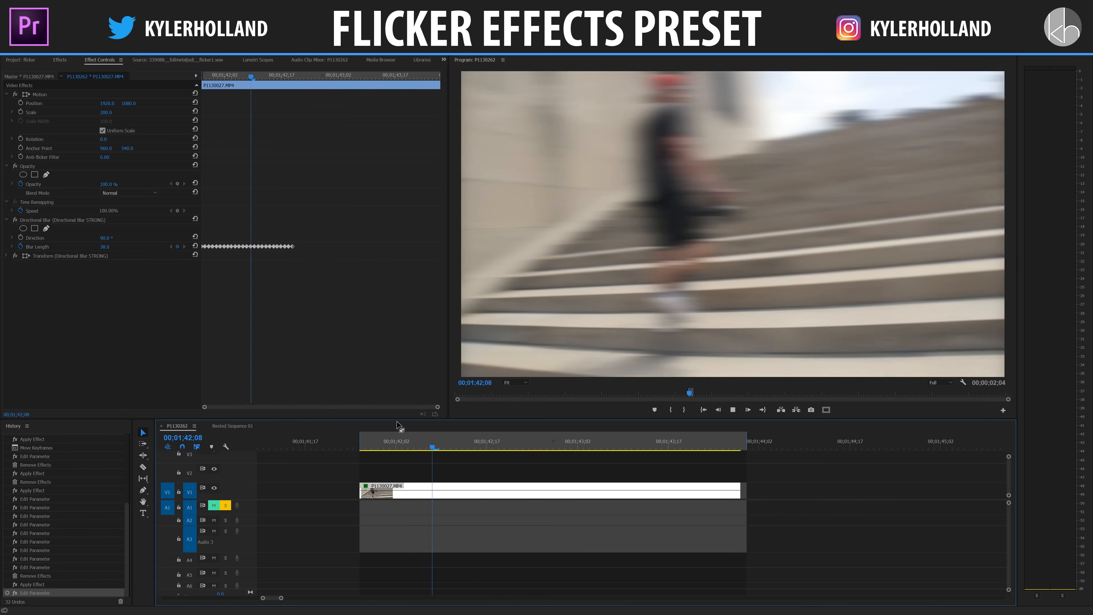
key("space")
Step: Duplicate all the Blur Length keyframes directly after the originals and play back the extended blur
left_click_drag(303, 257, 196, 211)
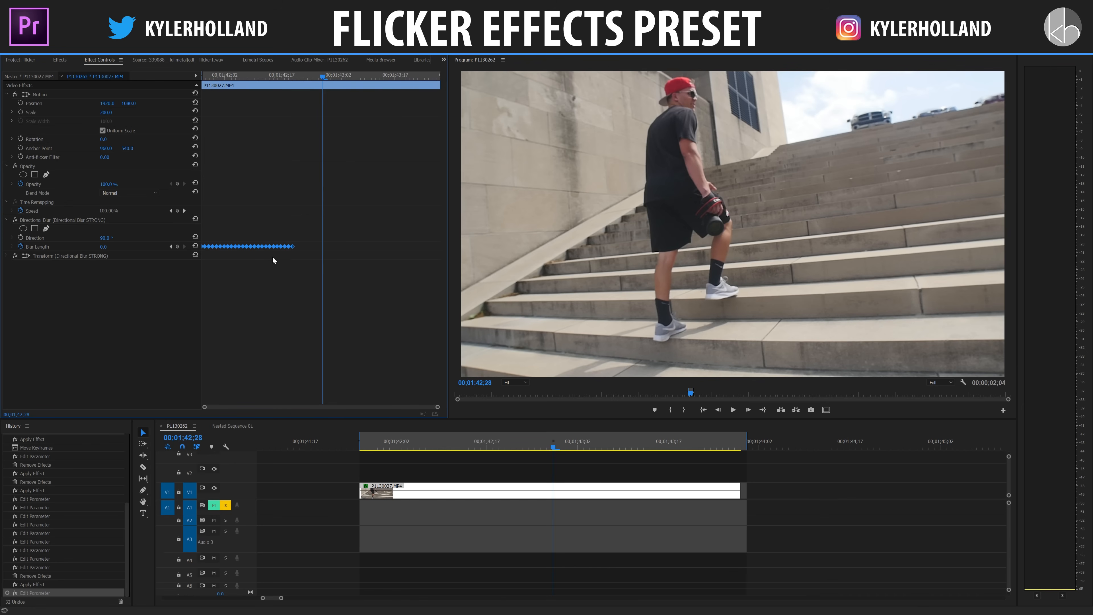
left_click_drag(244, 247, 338, 248)
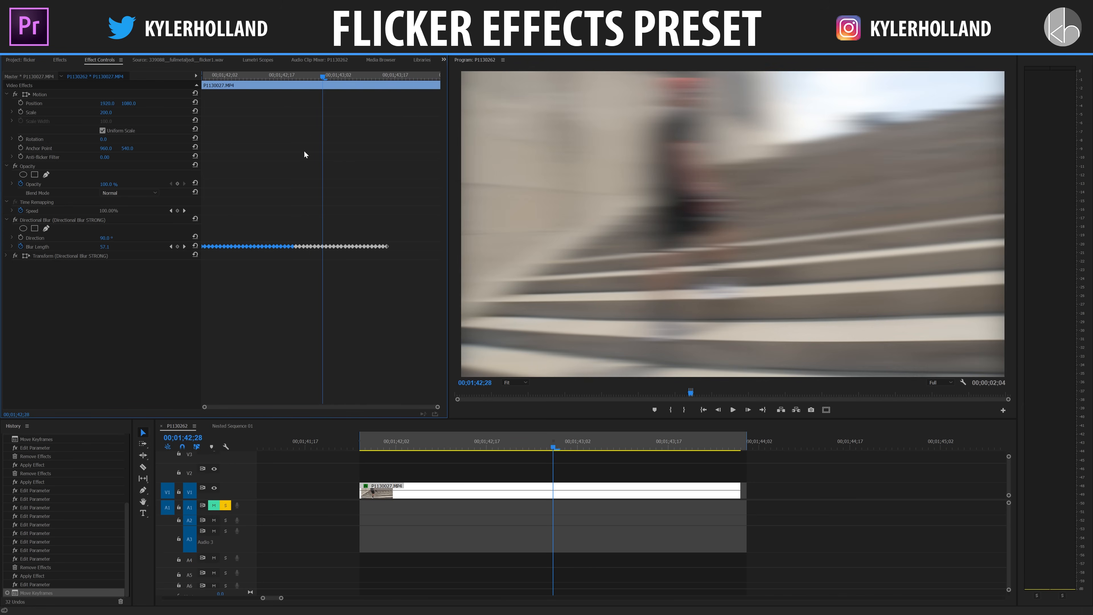
left_click(279, 75)
key("space")
key("space")
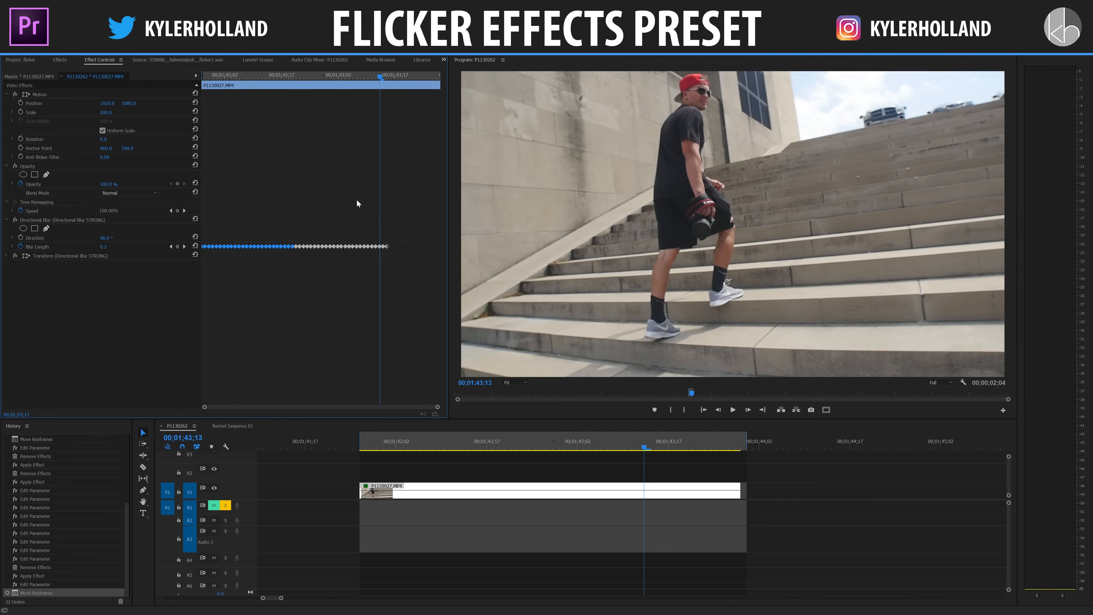
Step: Delete all but the earliest Blur Length keyframes and open the Blur Length value for editing near 00;01;42;17
left_click_drag(410, 223, 226, 260)
key("Delete")
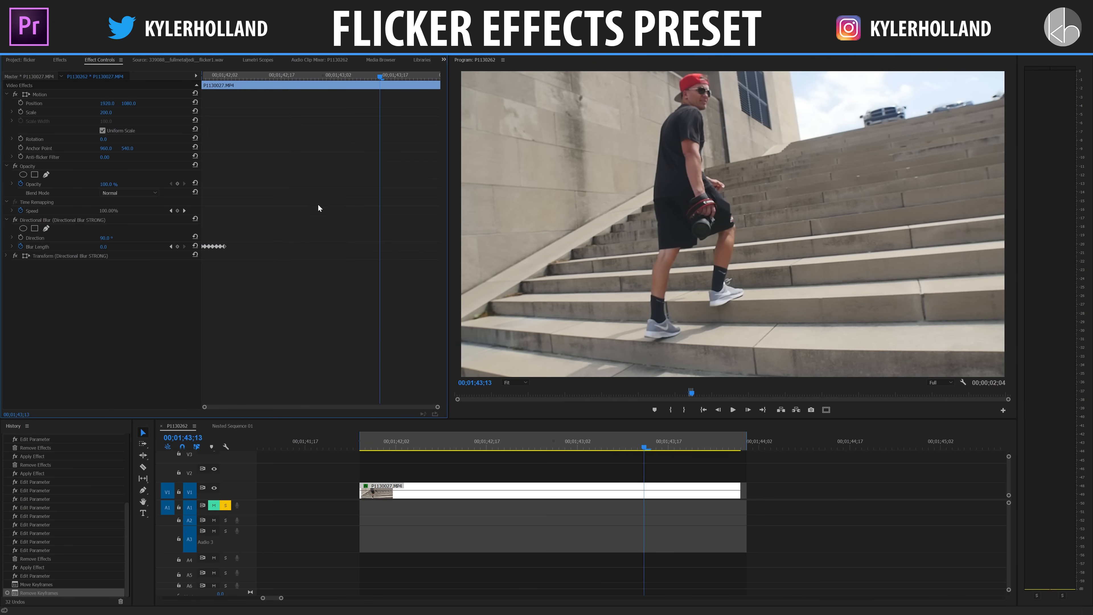
left_click(281, 76)
left_click(104, 246)
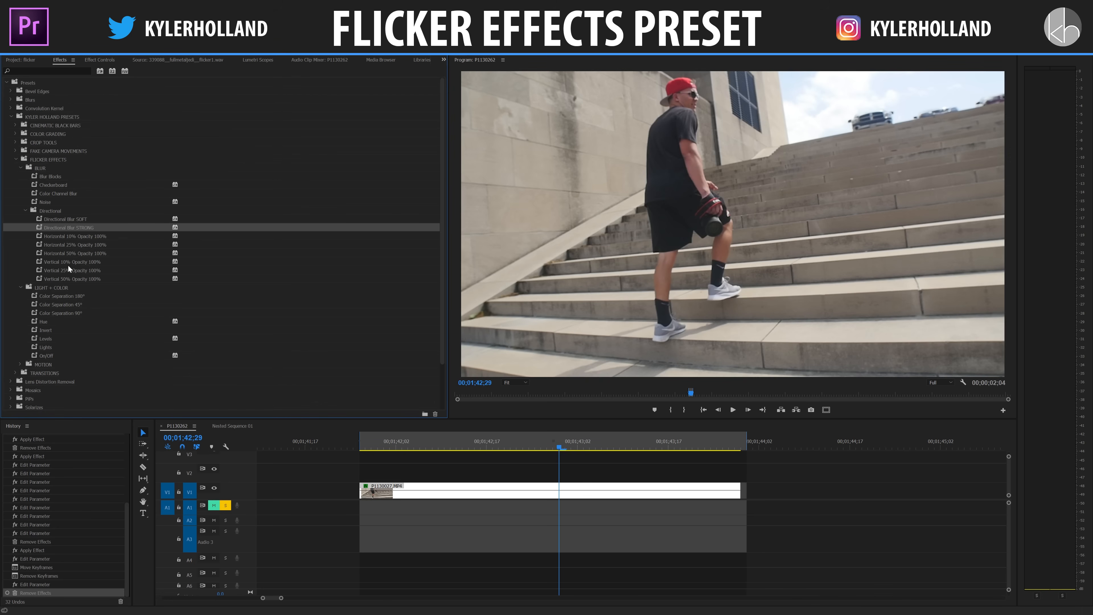
Step: Apply the Horizontal 25% Opacity 100% preset to the P1130027.MP4 clip and play it from 00;01;41;28
left_click_drag(59, 245, 512, 488)
left_click(373, 448)
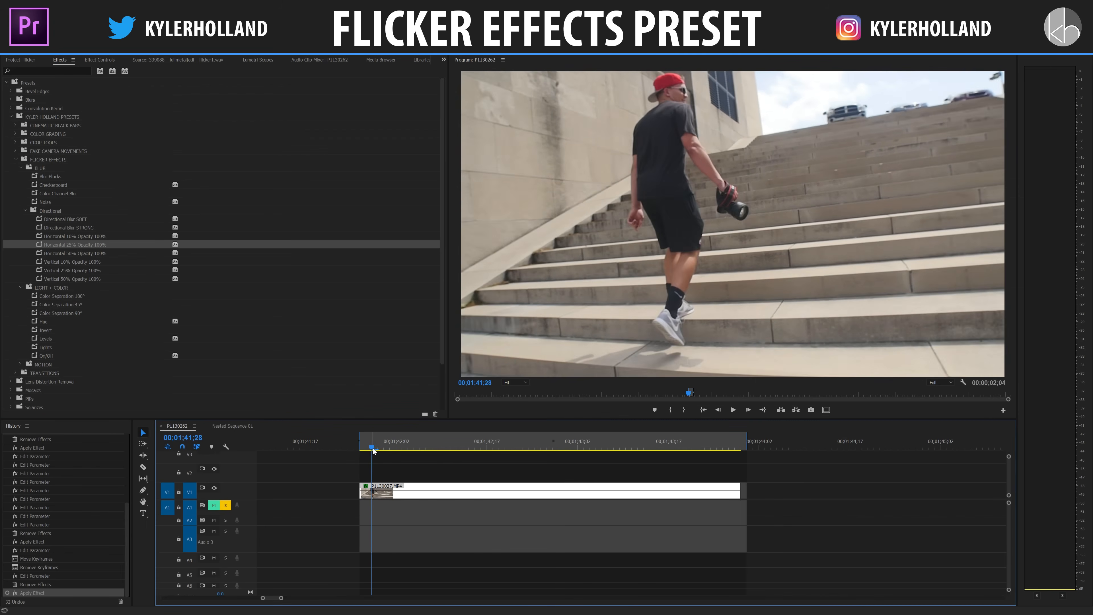
key("space")
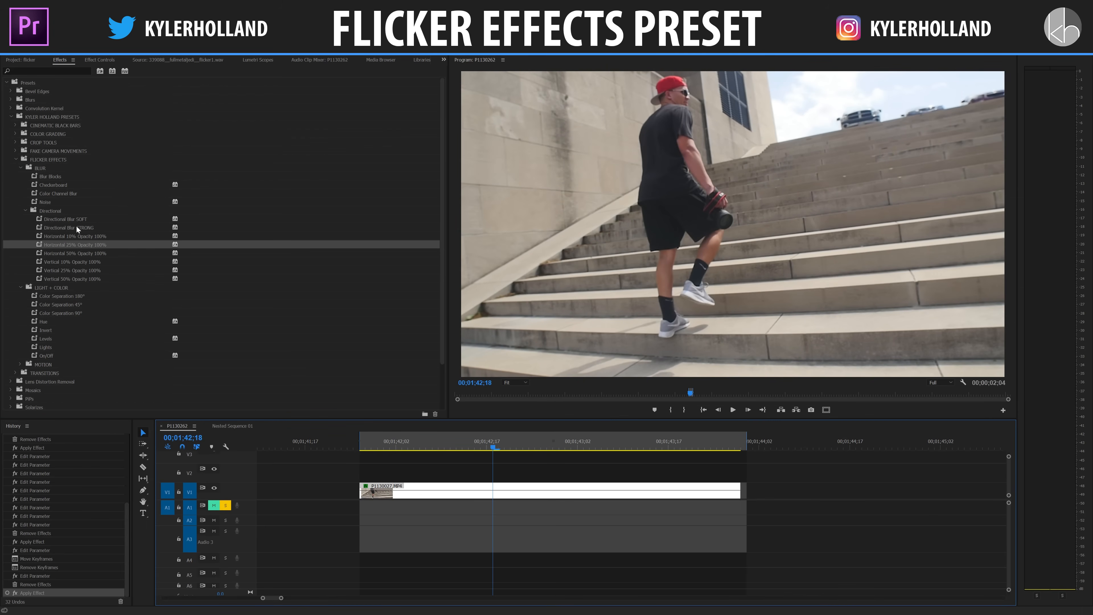
Step: Step frame by frame through the horizontal stretch flicker from 00;01;42;00, with the clip deselected
left_click(383, 447)
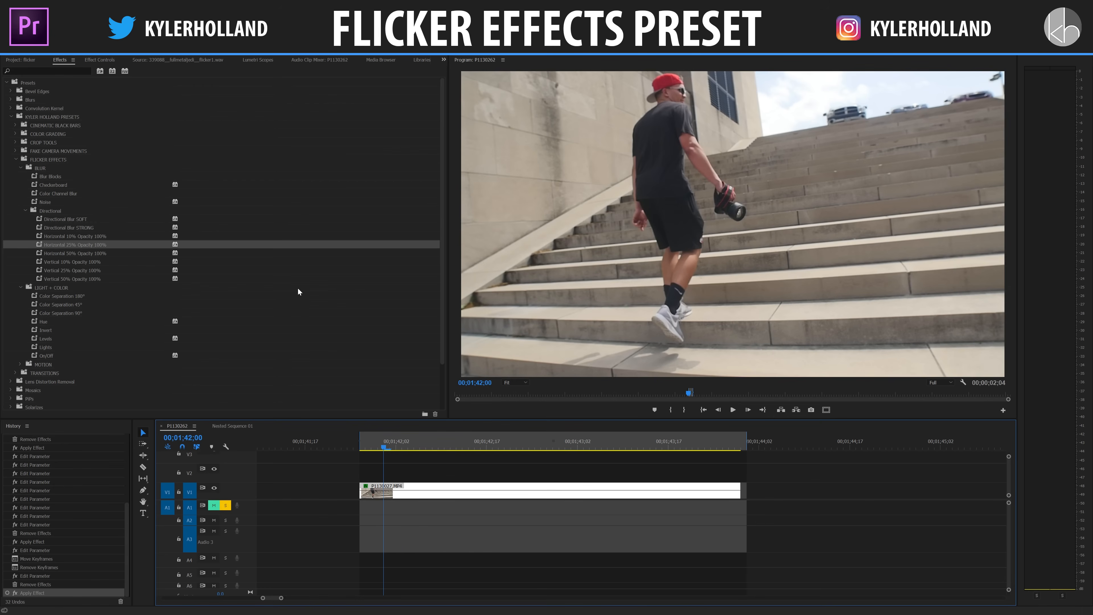
key("Right")
left_click(438, 474)
key("Right")
key("Right")
key("Right")
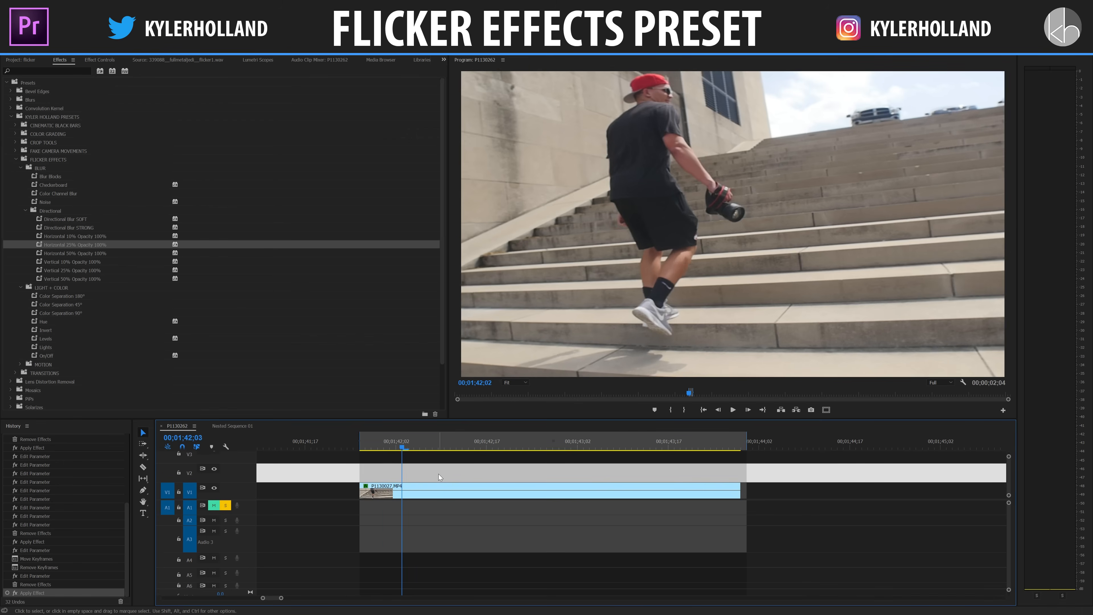
key("space")
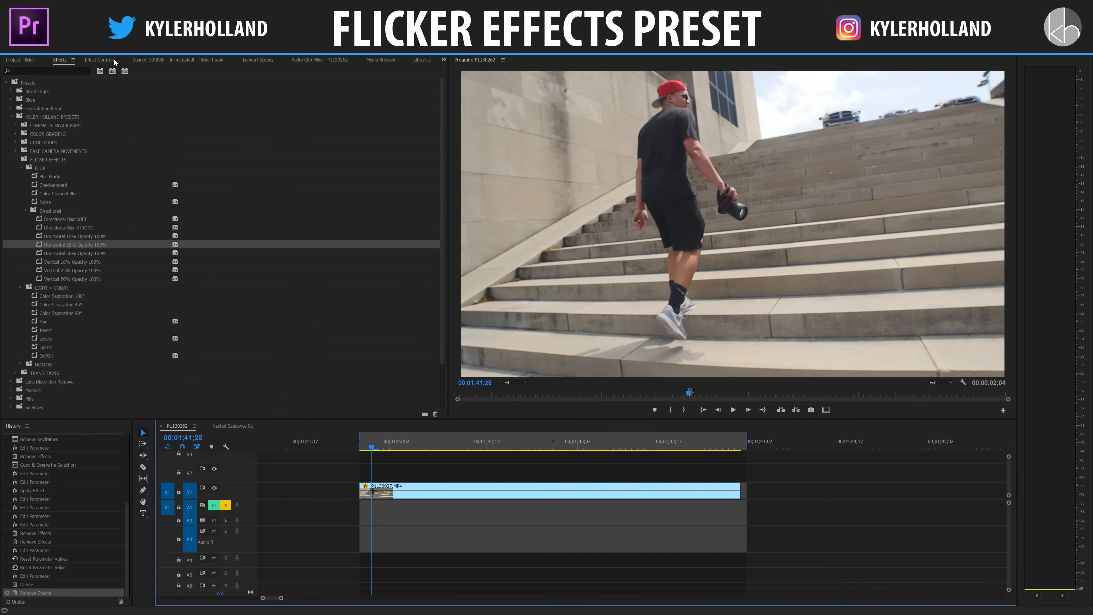
Step: Duplicate the P1130027.MP4 clip onto V2 and set the copy's Scale to 400 and Position to 3230, 2116
left_click_drag(71, 270, 499, 491)
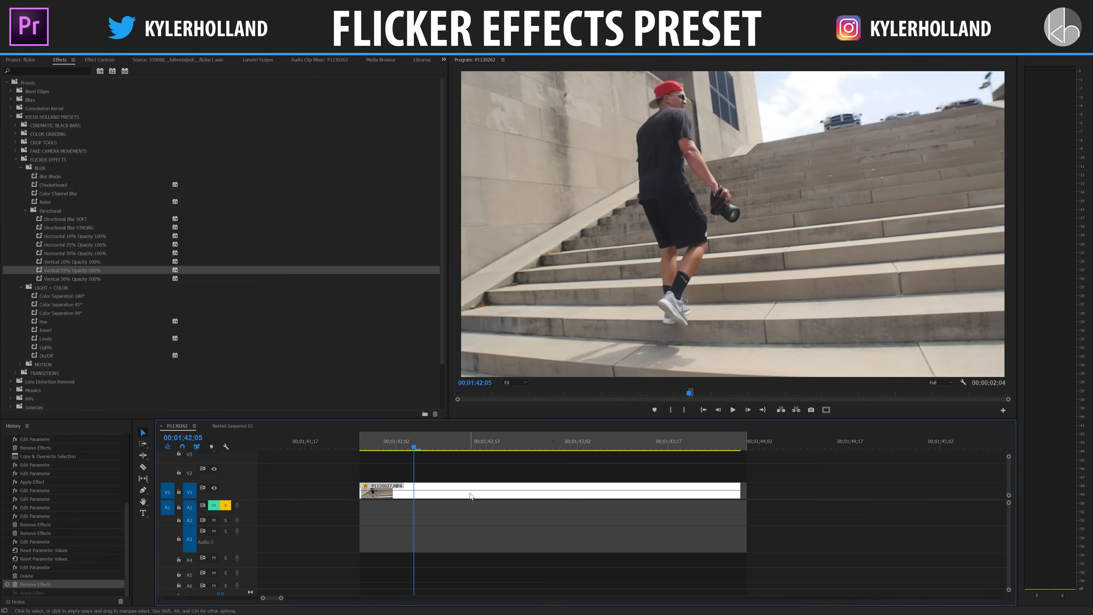
left_click_drag(465, 495, 468, 467)
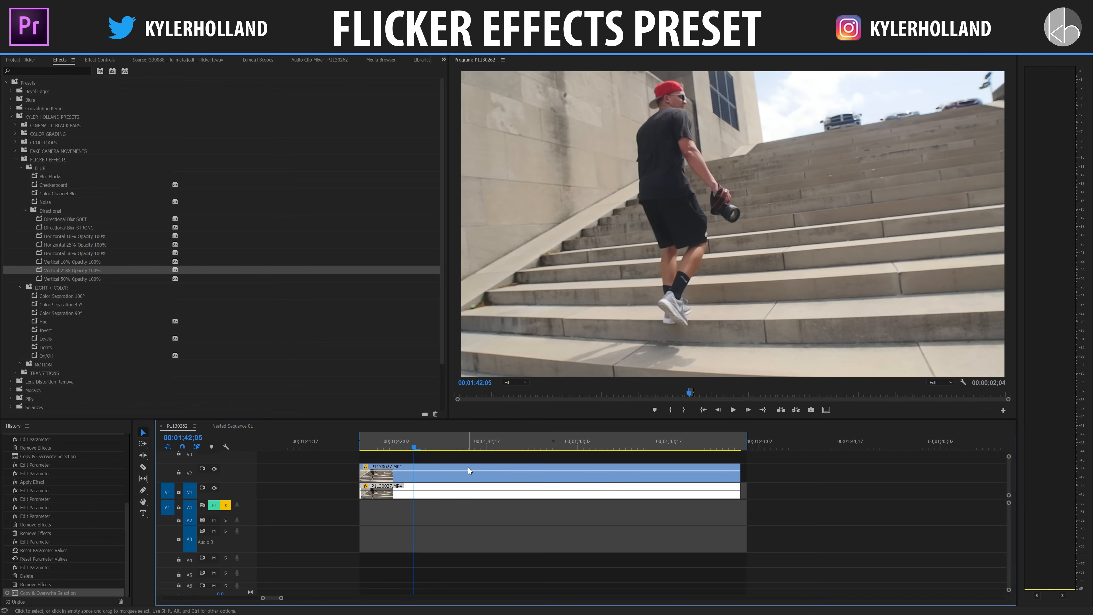
left_click(461, 484)
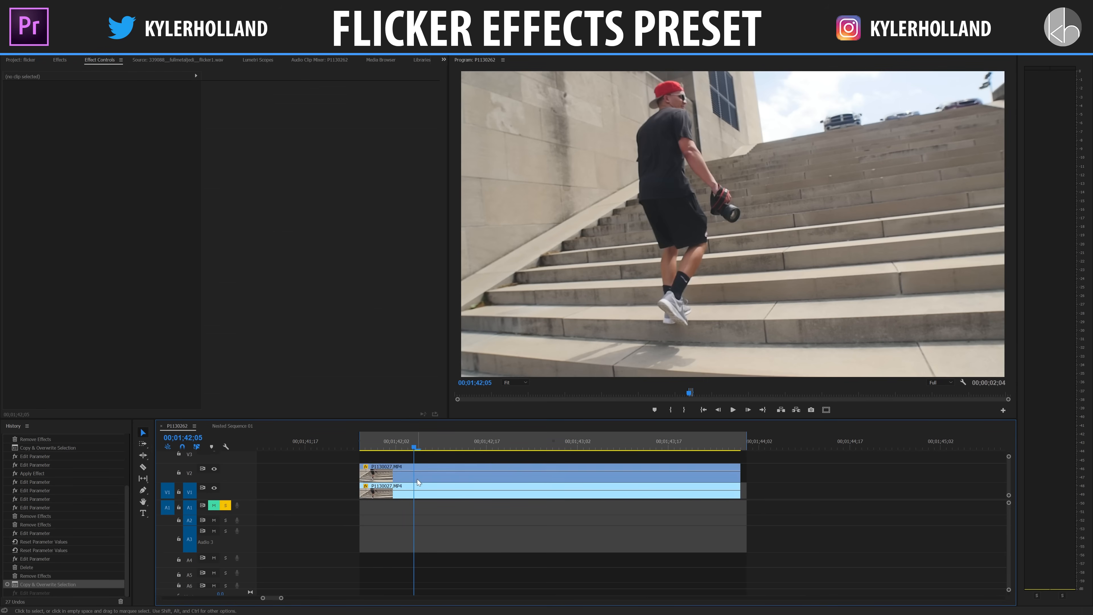
left_click(416, 478)
left_click_drag(102, 112, 130, 106)
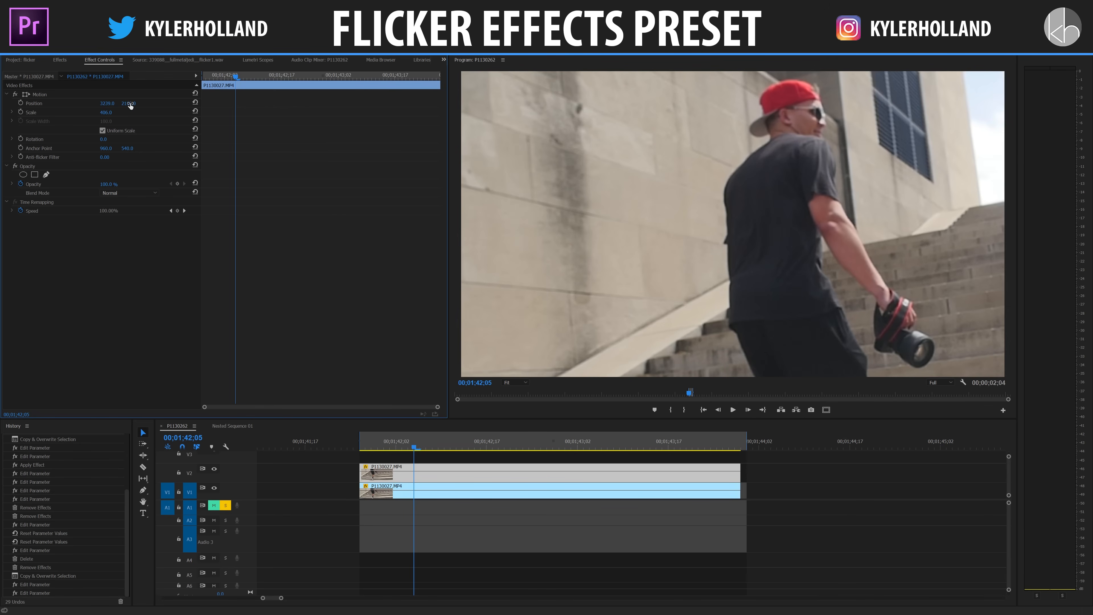
Step: Apply the Vertical 25% Opacity 100% preset to the V2 copy, set its Opacity to 50%, and play it back
left_click(58, 60)
left_click_drag(363, 344, 482, 471)
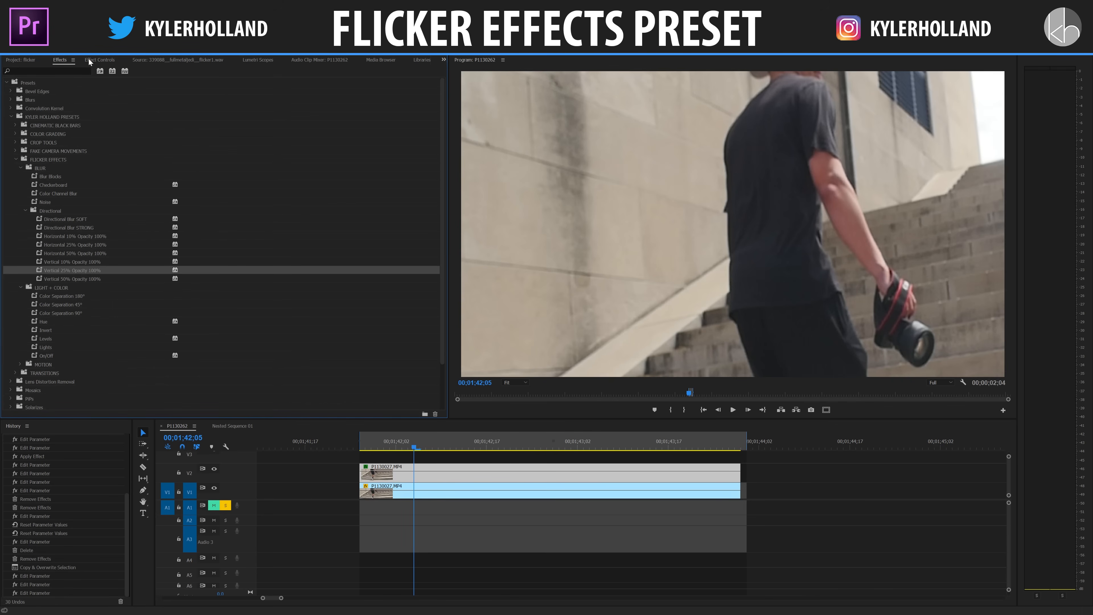
left_click(100, 60)
left_click(107, 183)
type("50")
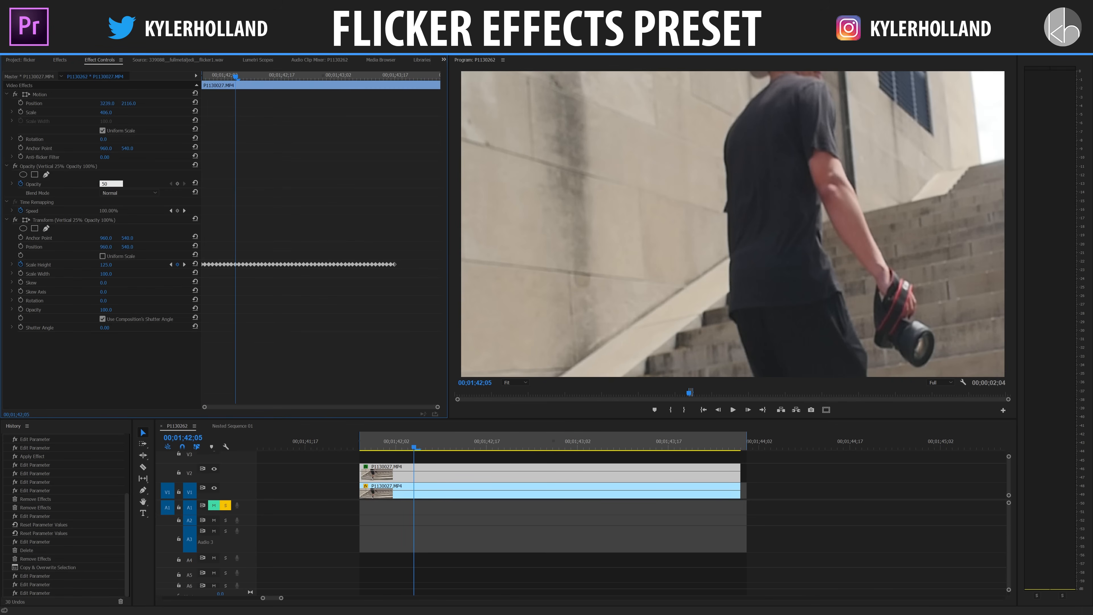
key("Return")
key("space")
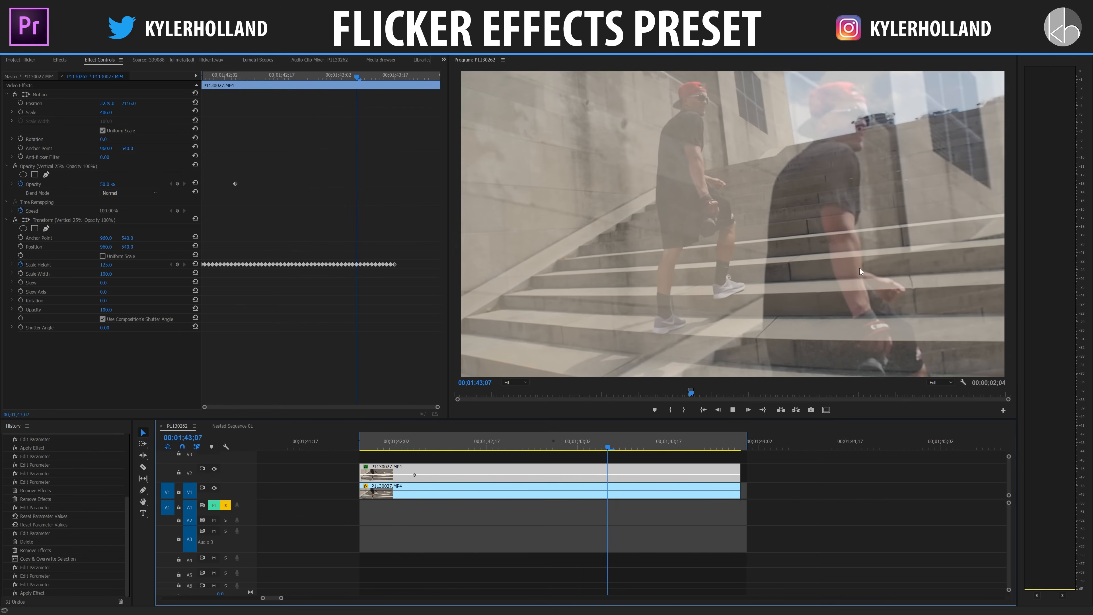
Step: Cut the V2 copy at about 00;01;41;28, try deleting the part after the cut, and undo that deletion
left_click(375, 435)
key("c")
left_click(373, 475)
key("v")
left_click(383, 476)
key("Delete")
left_click(345, 435)
key("space")
key("ctrl+z")
Step: Cut the V2 copy at about 00;01;42;02, 00;01;42;05 and 00;01;42;07
key("c")
left_click(413, 468)
left_click(426, 472)
left_click(396, 474)
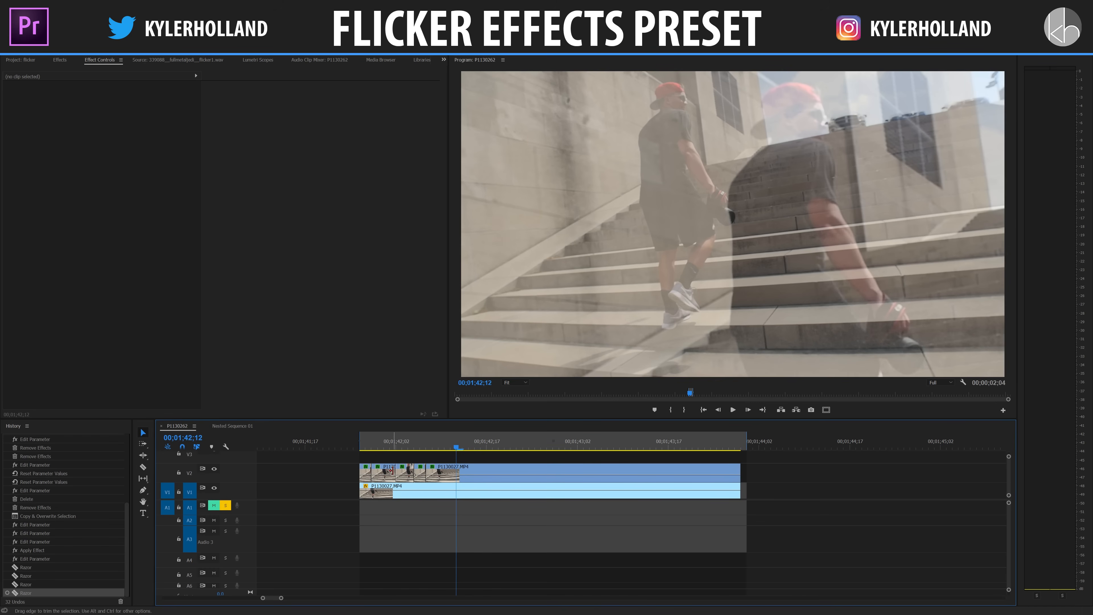
Step: Delete the second V2 segment and the long last V2 segment
key("v")
left_click(394, 474)
key("Delete")
left_click(473, 472)
key("Delete")
Step: Move the last short V2 segment forward to about 00;01;42;12 and play the sequence from the clip's start
left_click(420, 473)
left_click_drag(420, 473, 462, 472)
left_click(361, 446)
key("space")
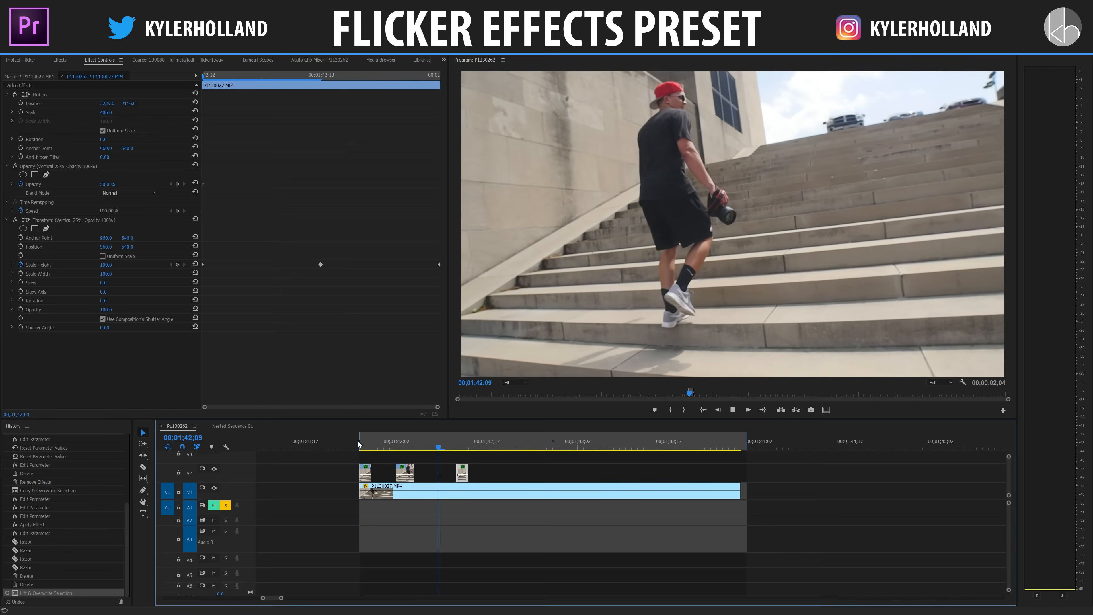
Step: Delete the remaining V2 segments and apply the Color Separation 90° preset to the P1130027.MP4 clip on V1
key("space")
key("Delete")
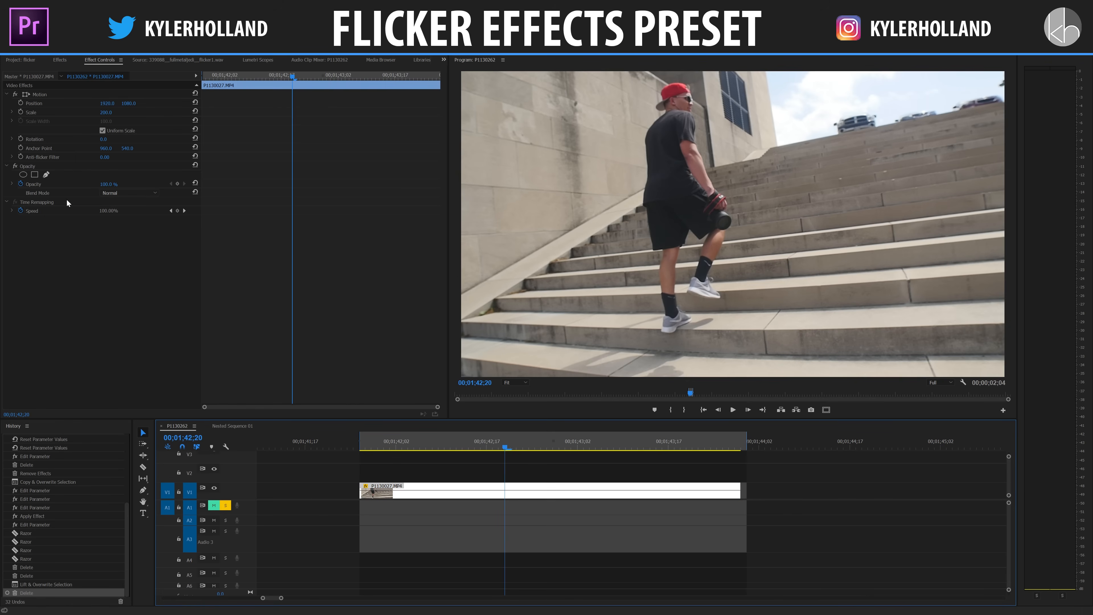
left_click(63, 60)
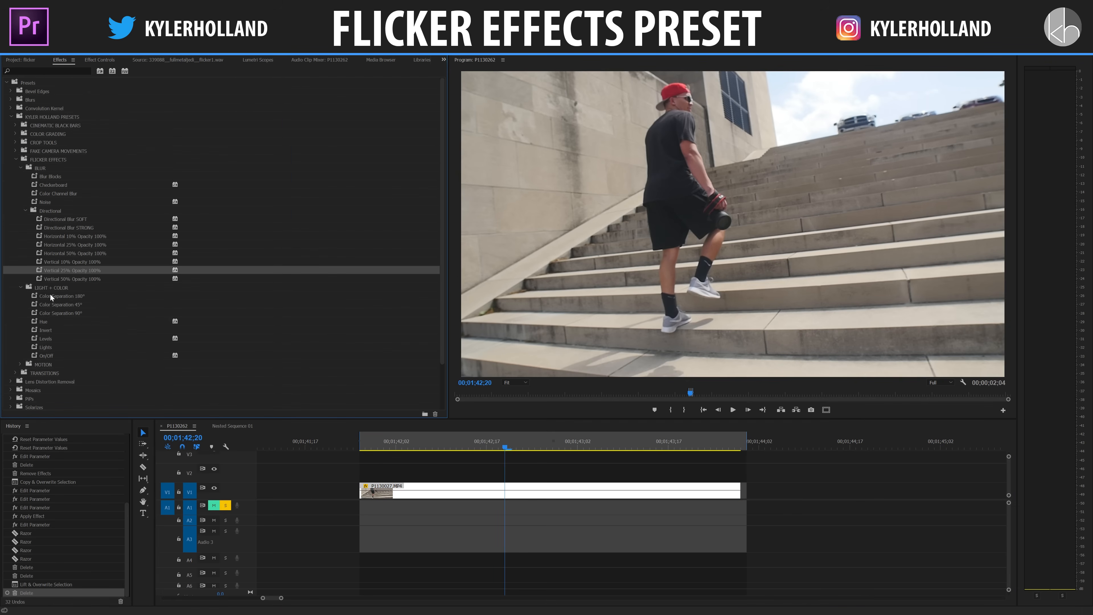
scroll(48, 294, "down", 2)
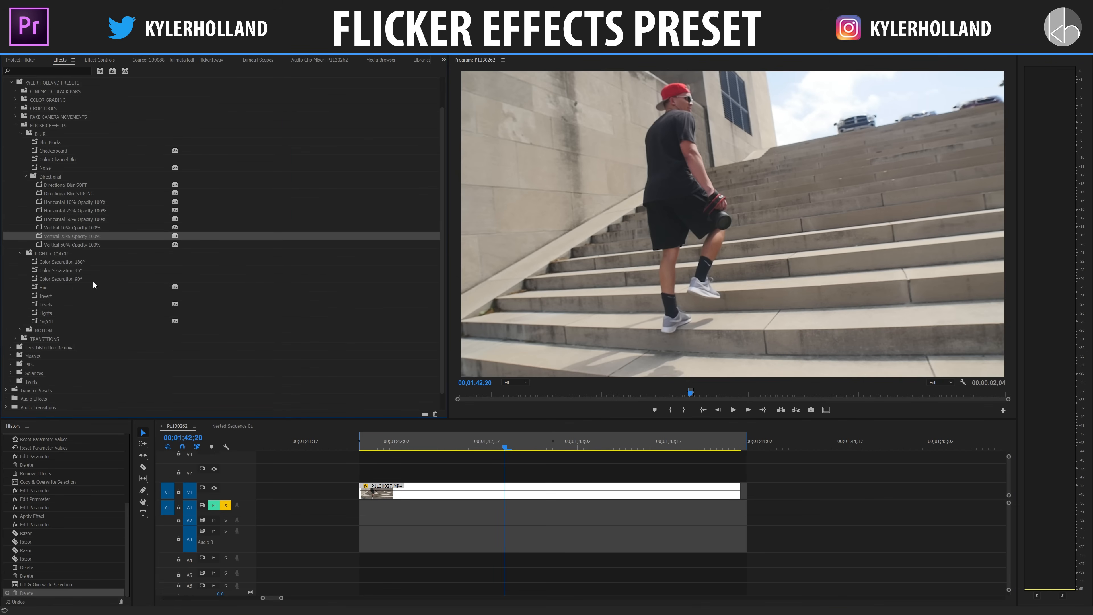
left_click_drag(72, 279, 415, 491)
Step: Step frame by frame through the color separation flicker from the clip's start to 00;01;42;09
left_click(365, 448)
left_click_drag(363, 449, 360, 443)
key("Right")
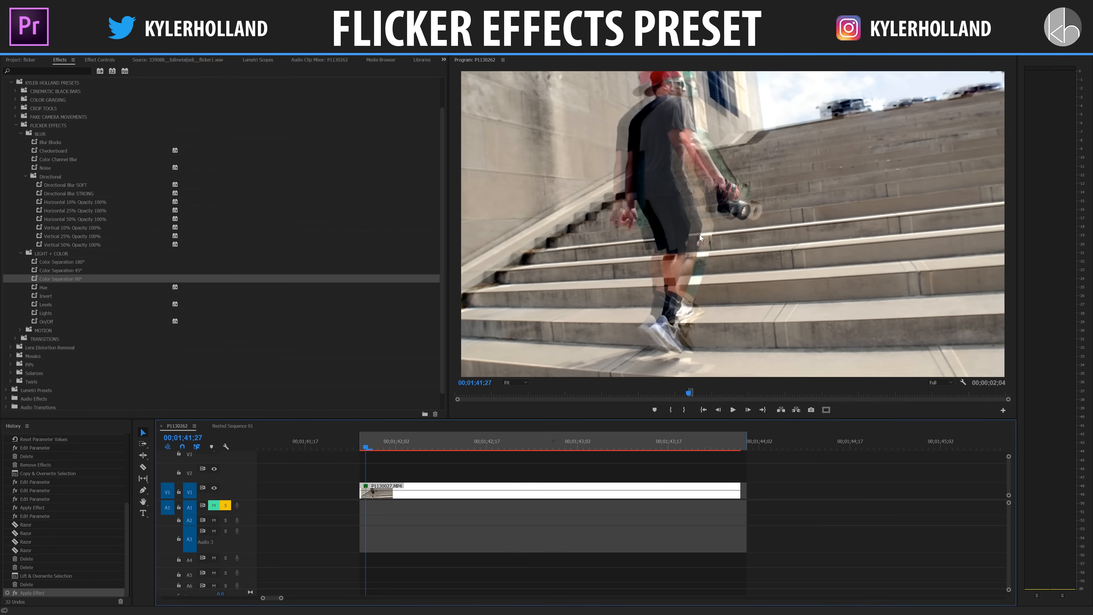
key("Right")
key("Right")
key("Right")
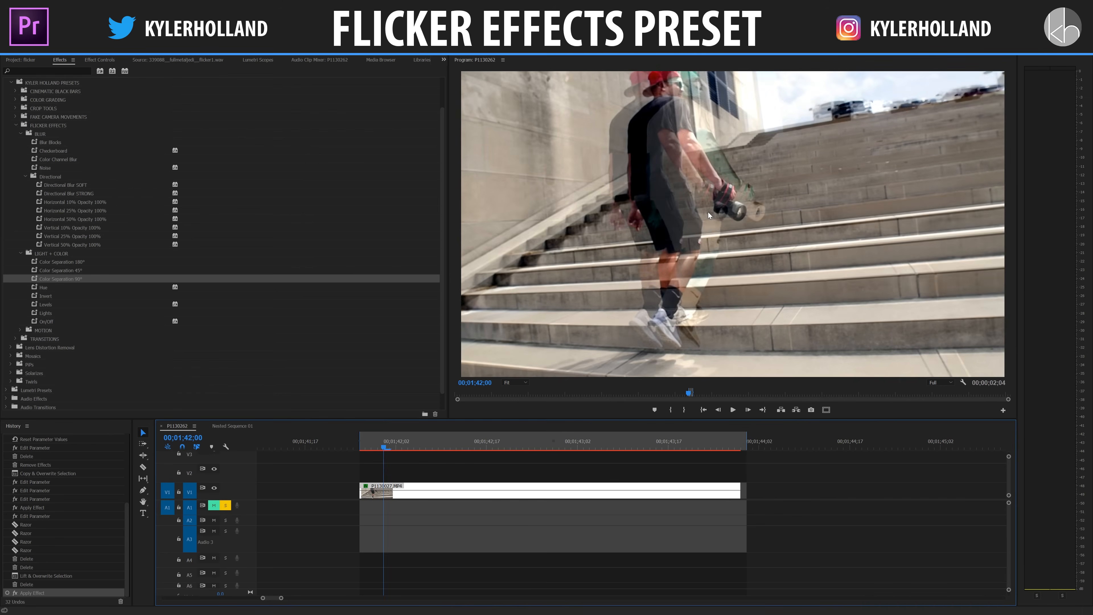
key("Right")
key("Right")
key("Right")
key("Right")
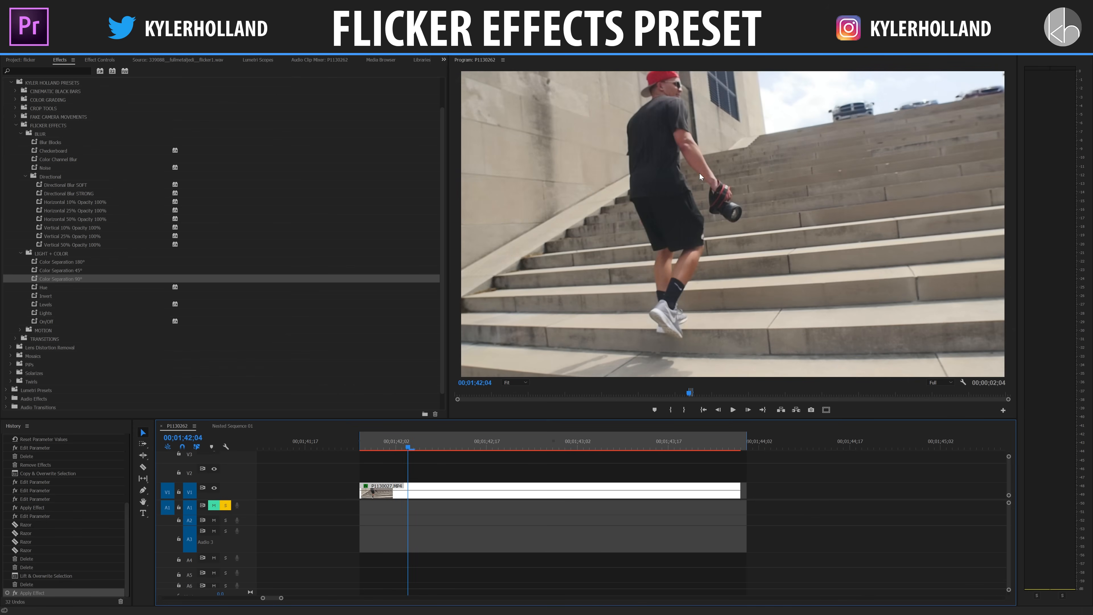
key("Right")
key("Right")
key("Right")
key("Right")
key("Right")
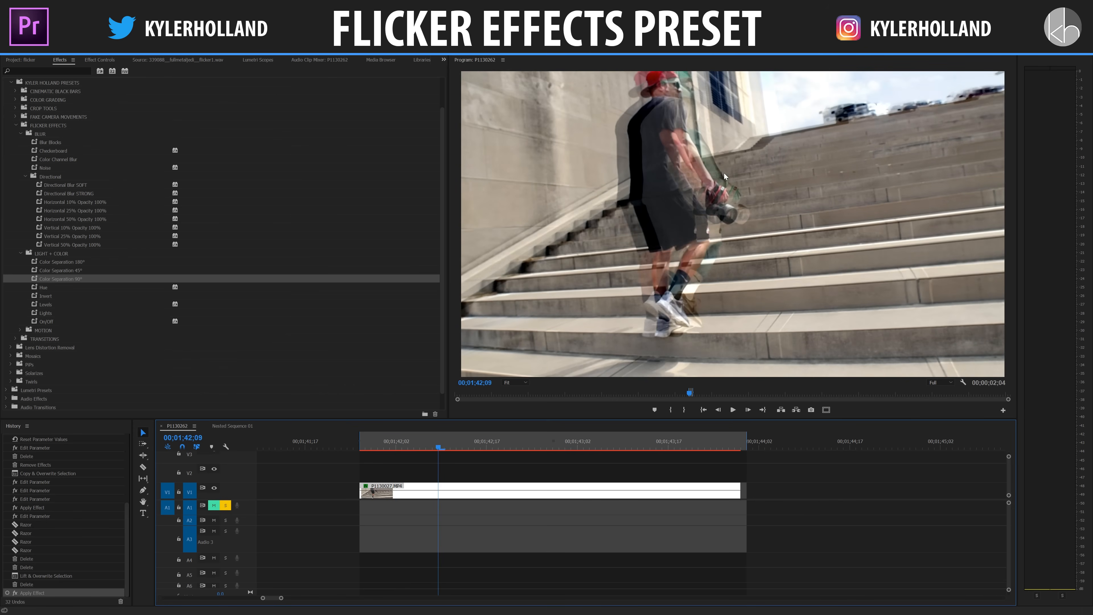
Step: Examine the Relief keyframes of the clip's Color Emboss effect against the frames around 00;01;42;00
key("Right")
key("Right")
key("Right")
key("Right")
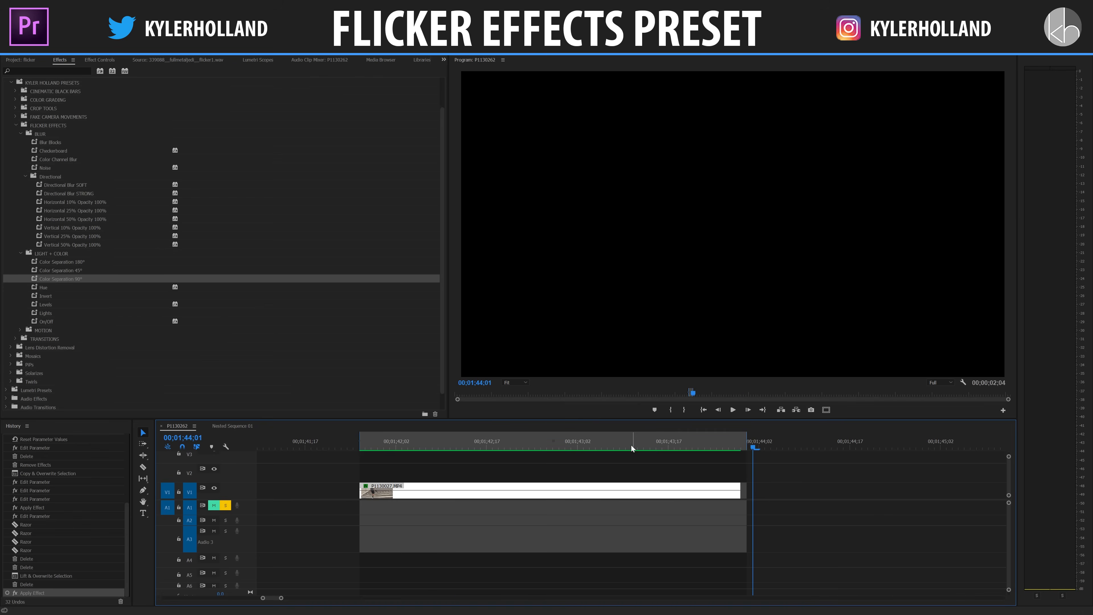
left_click_drag(631, 446, 384, 447)
left_click(94, 61)
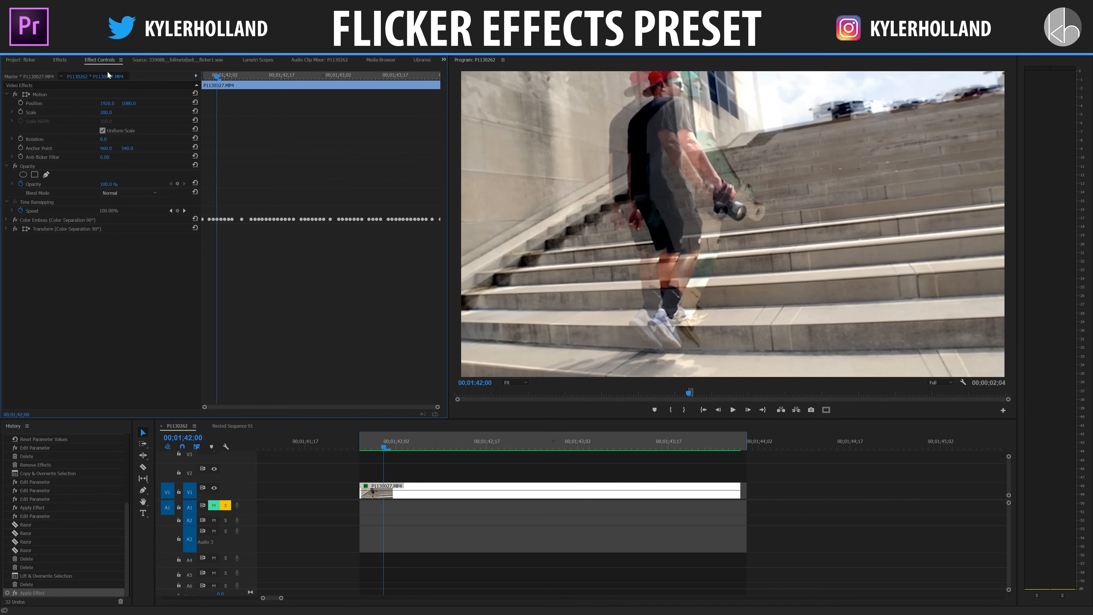
left_click(8, 220)
key("Left")
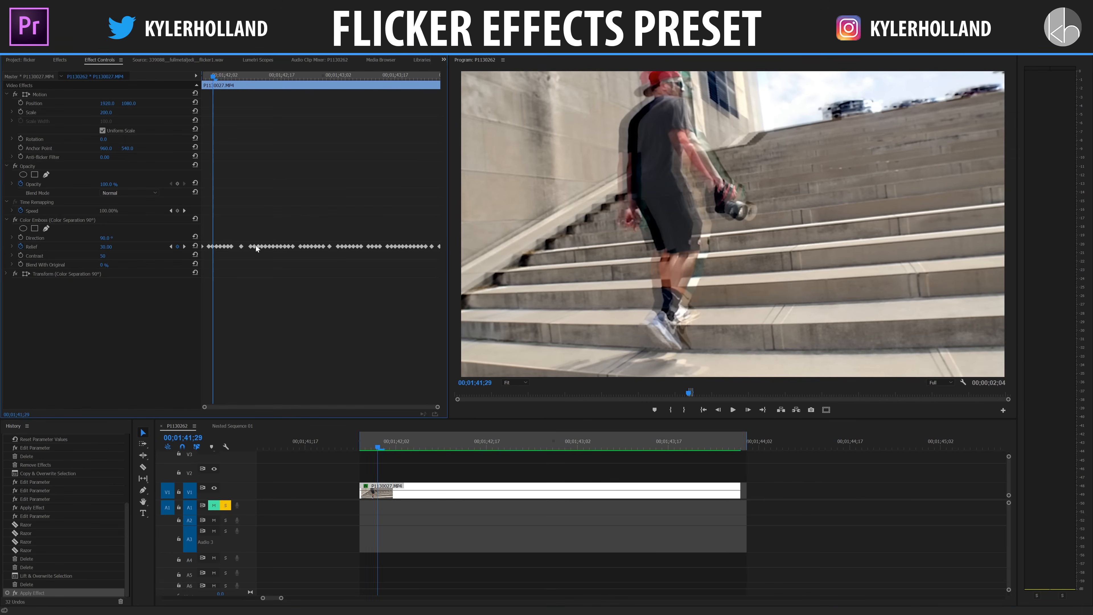
mouse_move(218, 78)
left_mouse_down()
mouse_move(245, 76)
mouse_move(202, 82)
mouse_move(219, 84)
left_mouse_up()
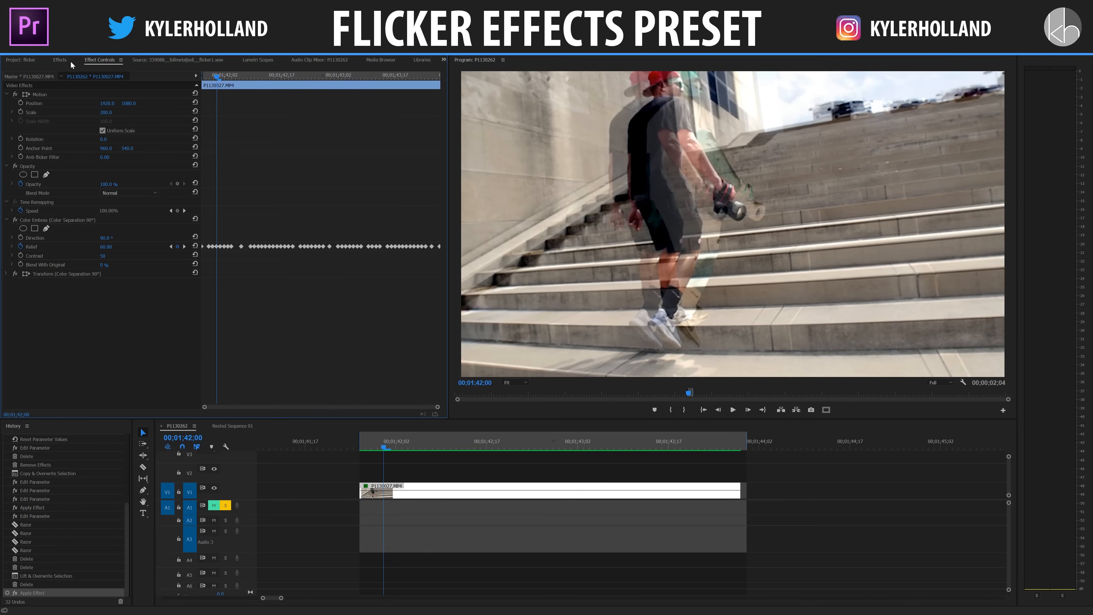
Step: Remove the Color Emboss and Transform effects of the Color Separation 90° preset from the clip
left_click(43, 218)
key("Delete")
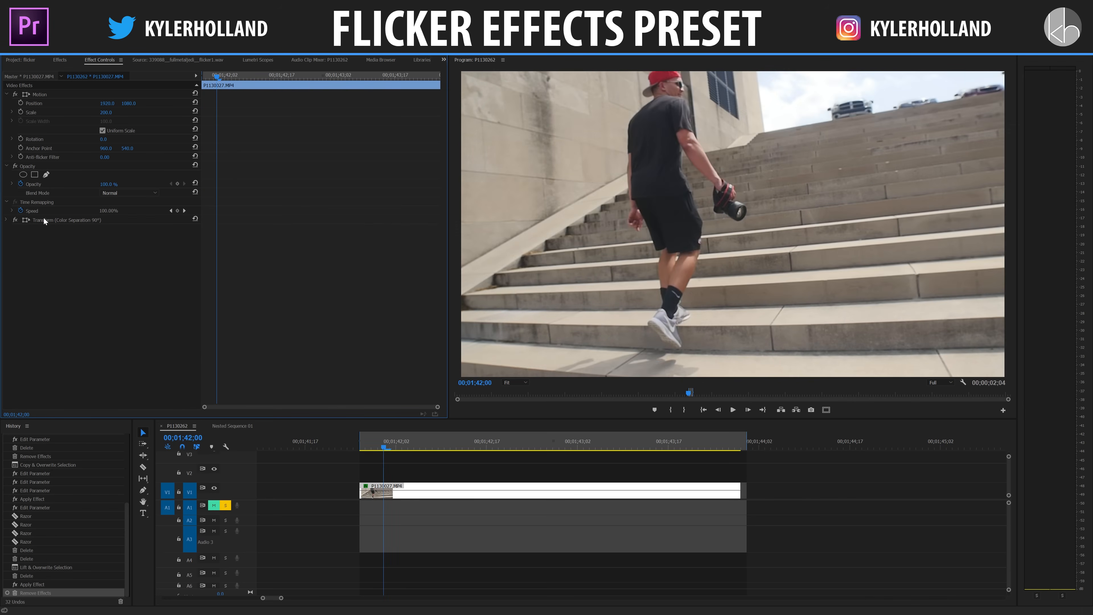
left_click(43, 218)
key("Delete")
Step: Try the Color Separation 180° preset on the P1130027.MP4 clip, play it from the clip's start and undo it
left_click(55, 58)
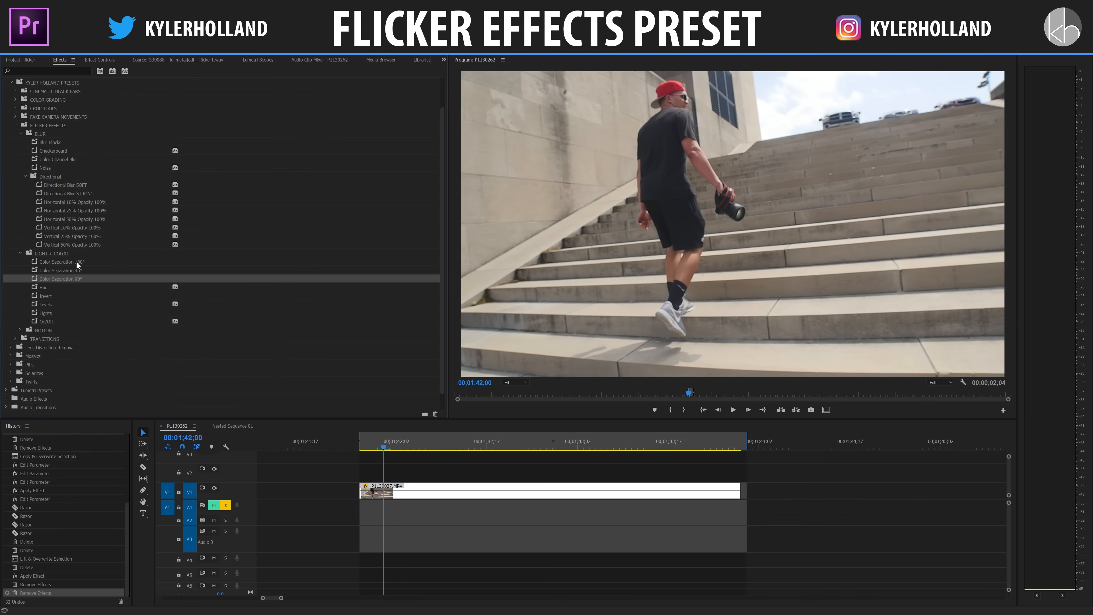
left_click_drag(76, 262, 395, 489)
left_click_drag(383, 448, 360, 448)
key("space")
Step: Try the Color Separation 45° preset on the P1130027.MP4 clip, play it from the clip's start and undo it
key("space")
key("ctrl+z")
left_click_drag(82, 270, 378, 489)
left_click_drag(374, 444, 365, 441)
key("space")
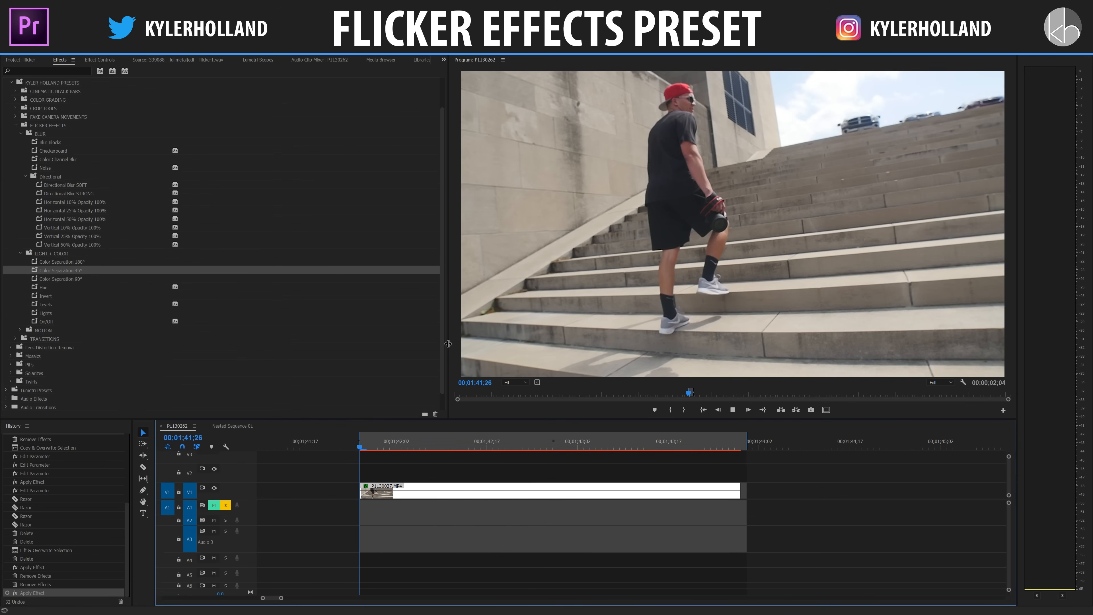
key("space")
key("ctrl+z")
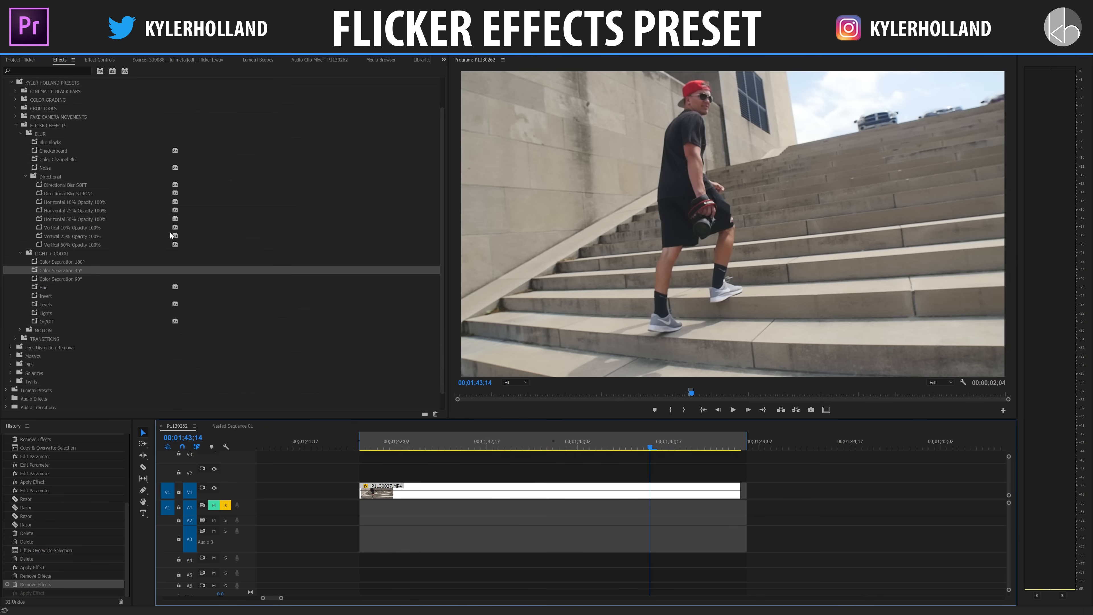
Step: Apply the Hue preset to the P1130027.MP4 clip and play the sequence from the clip's start
left_click(78, 272)
left_click(49, 287)
left_click_drag(395, 494, 395, 493)
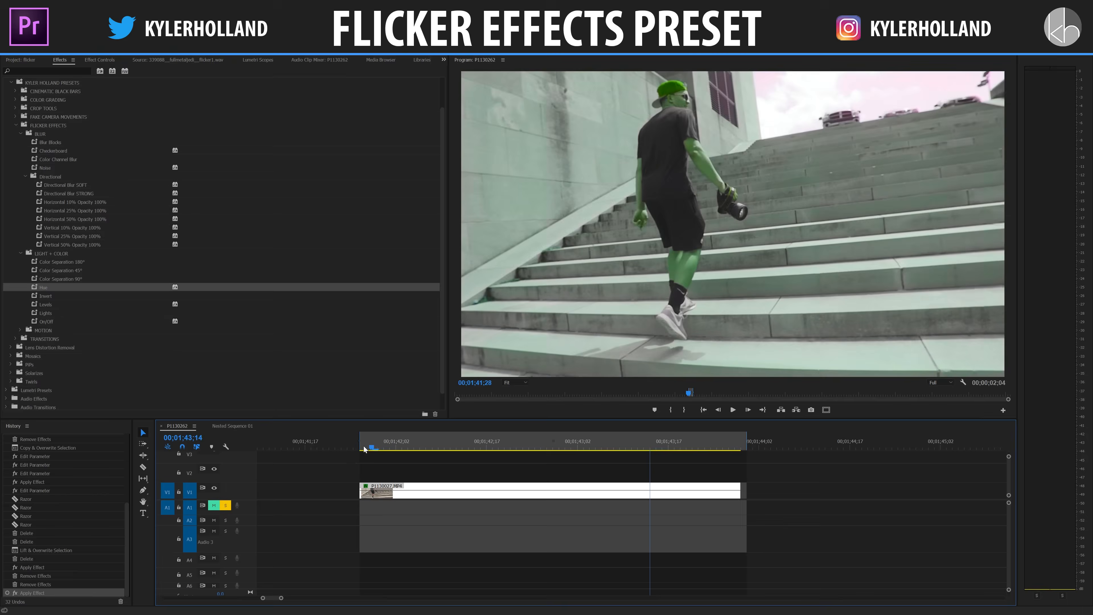
left_click(360, 448)
key("space")
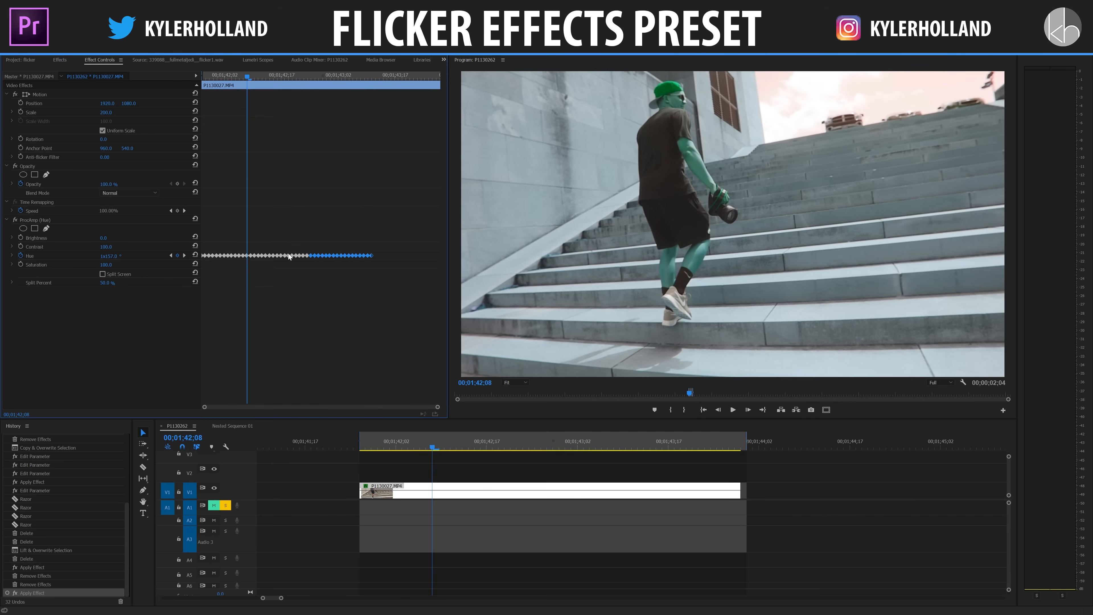
Step: Move the last Hue keyframes of the ProcAmp effect toward the clip's end and delete the effect
left_click(287, 256)
left_click_drag(414, 252, 415, 254)
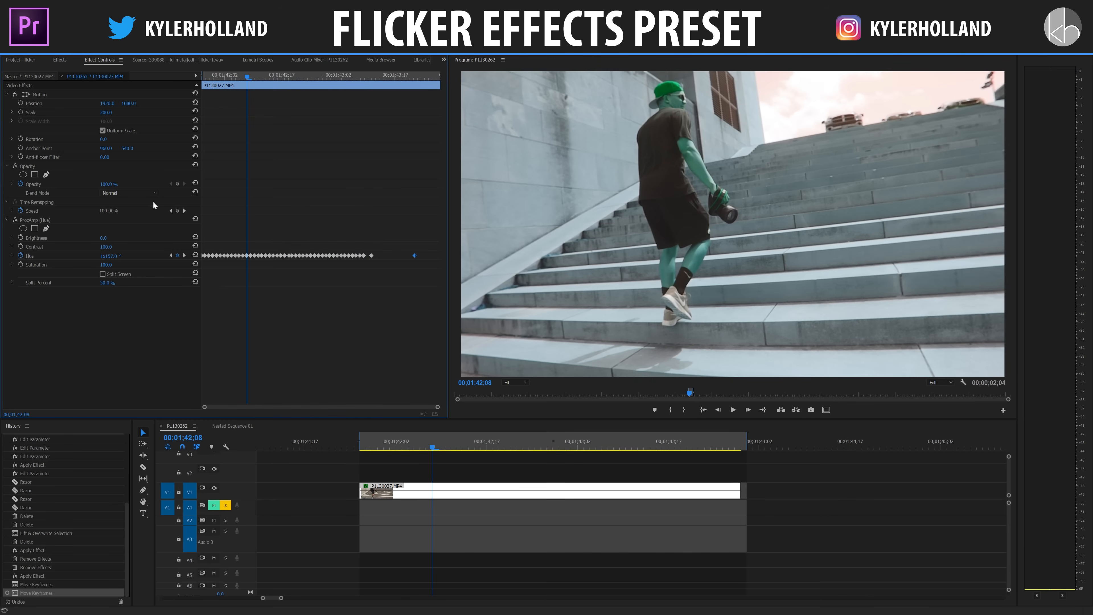
key("Delete")
Step: Try the Invert preset on the P1130027.MP4 clip, play it from the clip's start and undo it
left_click(58, 62)
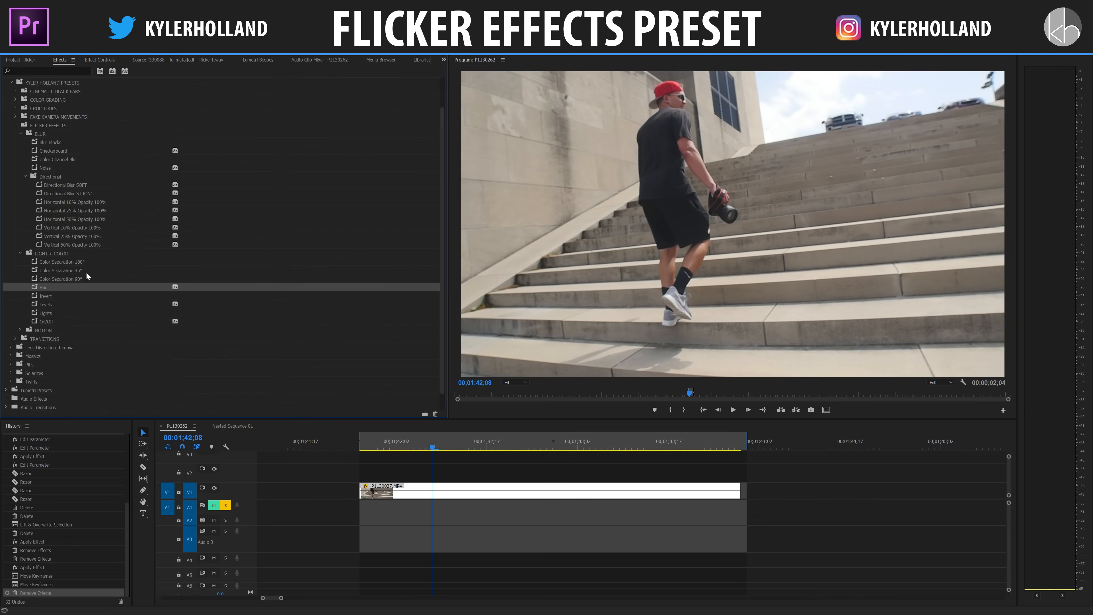
left_click(64, 294)
left_click_drag(219, 369, 391, 494)
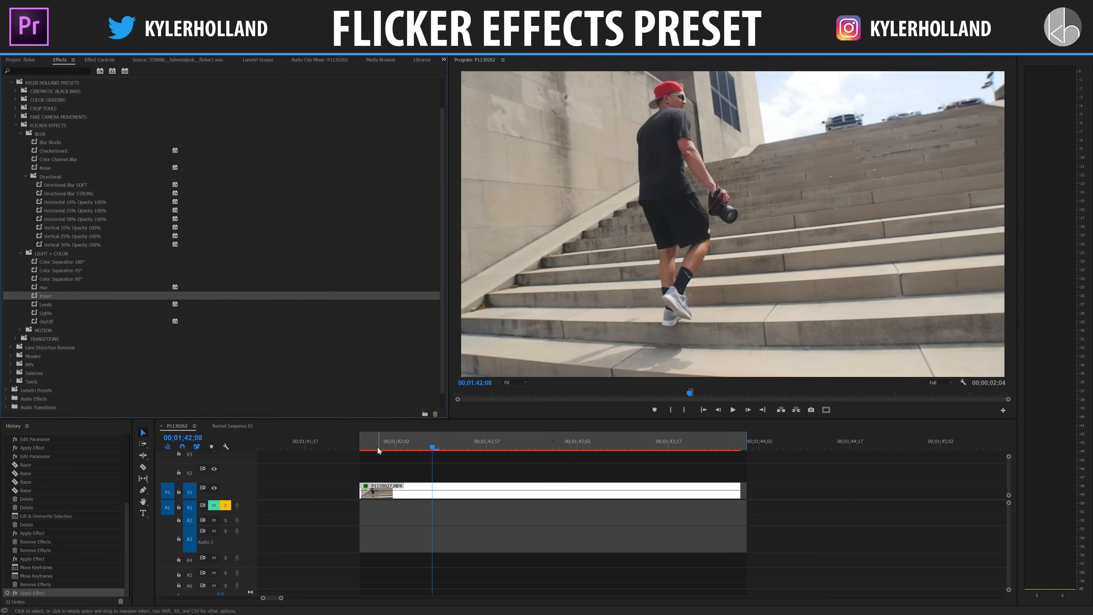
left_click(359, 447)
key("space")
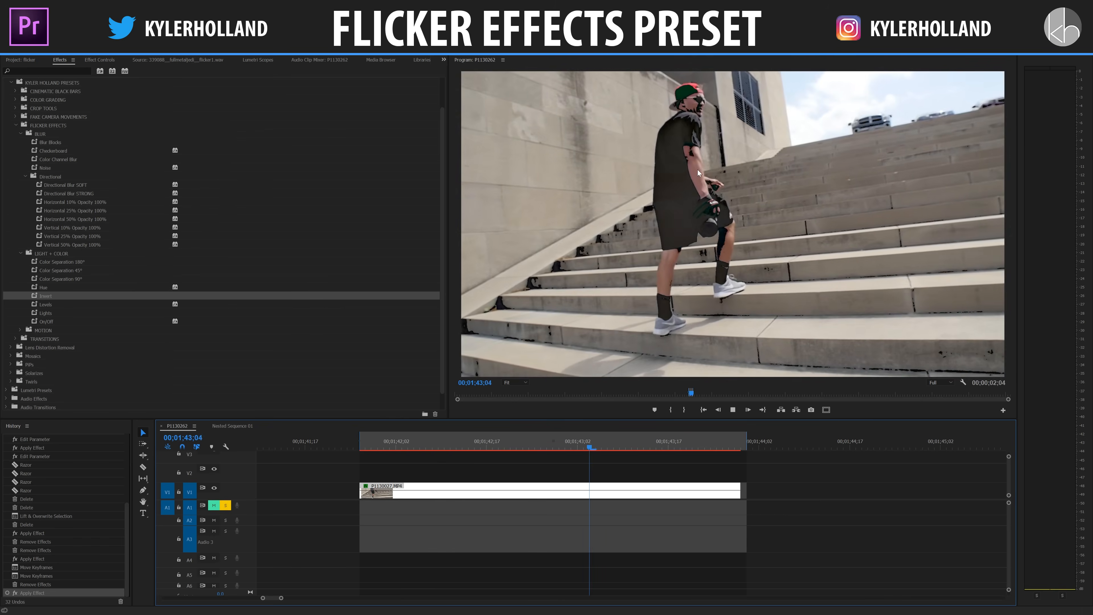
left_click(703, 441)
key("ctrl+z")
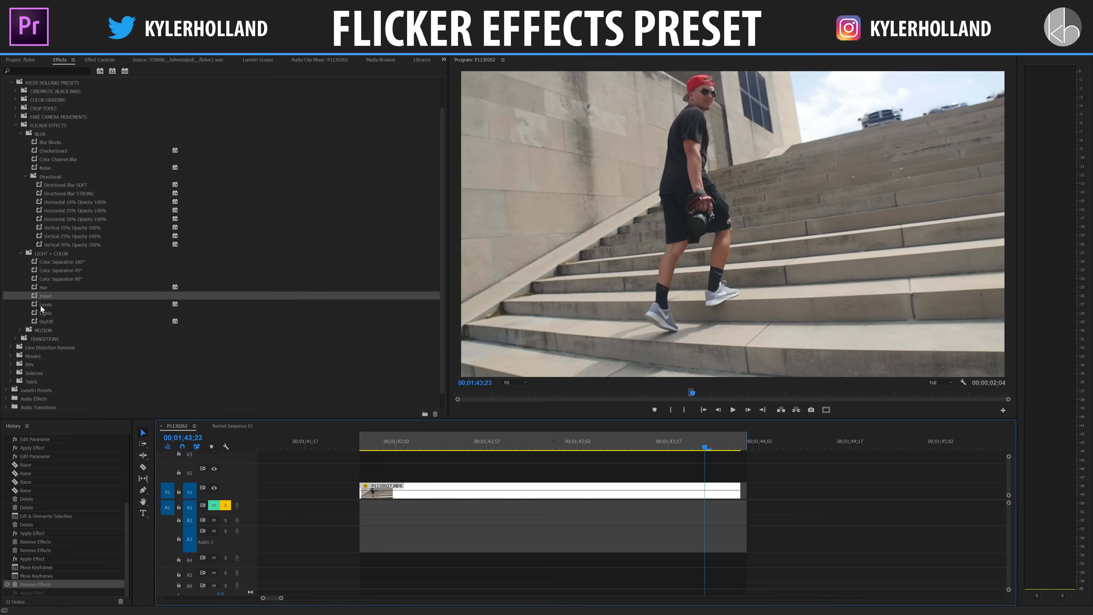
Step: Try the Levels preset on the P1130027.MP4 clip, play it twice from the clip's start and undo it
left_click_drag(41, 308, 392, 477)
left_click(359, 440)
key("space")
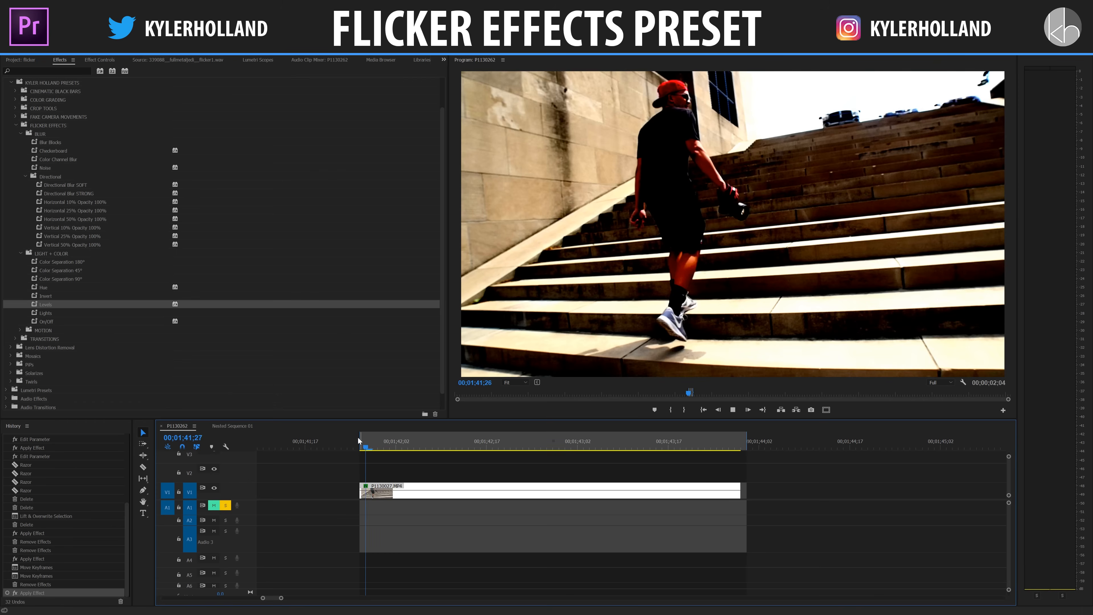
key("space")
left_click_drag(525, 443, 344, 445)
key("space")
Step: Apply the Lights preset to the P1130027.MP4 clip and play it from the clip's start to 00;01;42;08
key("space")
key("ctrl+z")
left_click_drag(69, 313, 413, 493)
left_click_drag(369, 444, 356, 443)
key("space")
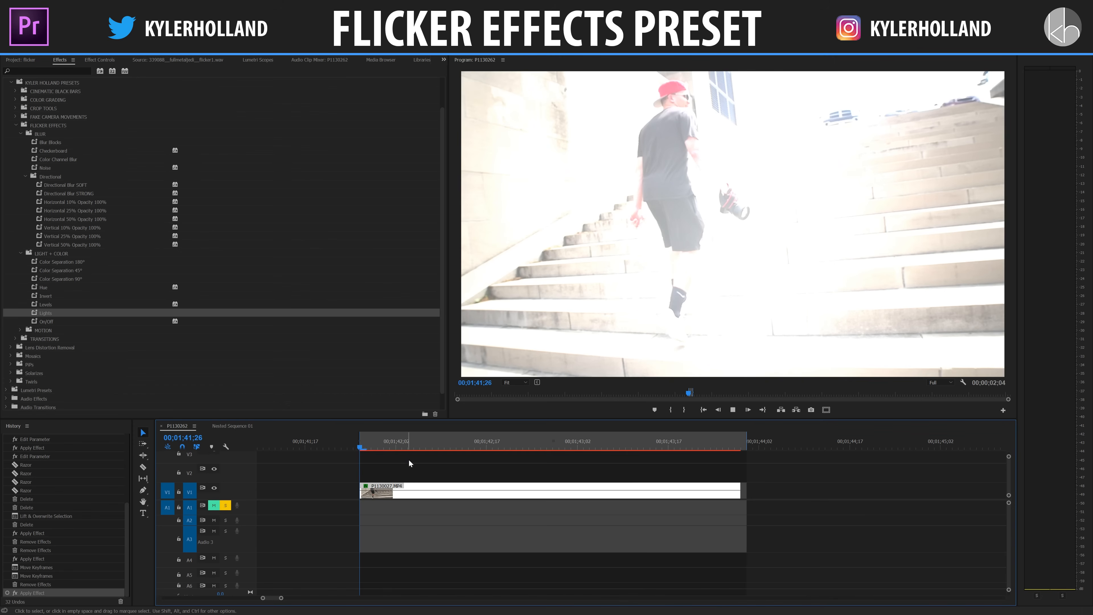
key("space")
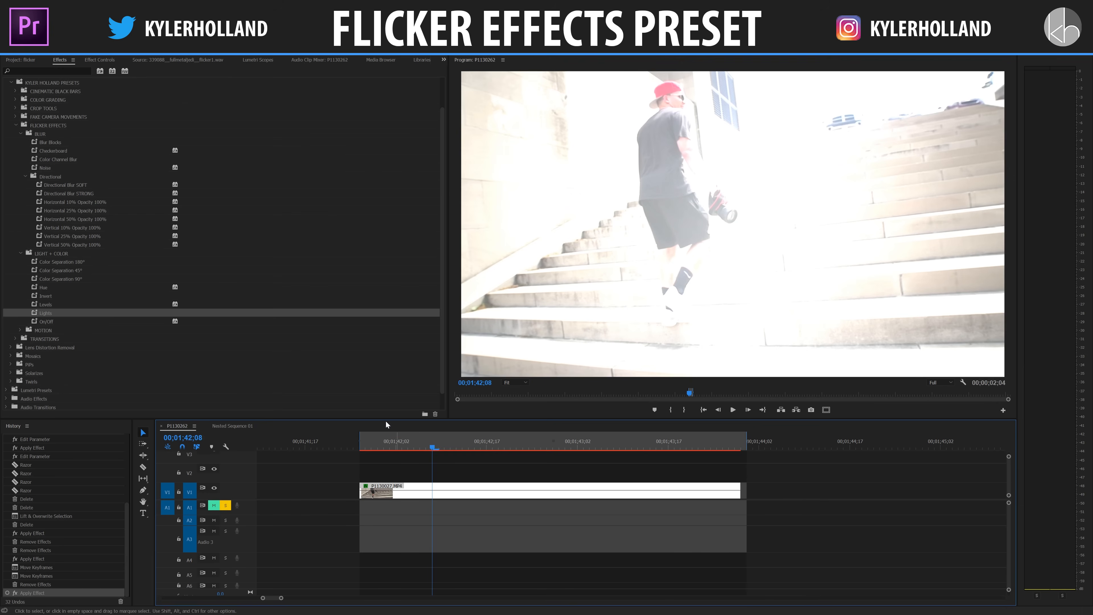
Step: Try the None and Directional light types for Light 1 of the Lighting Effects and set it back to Omni
left_click(96, 60)
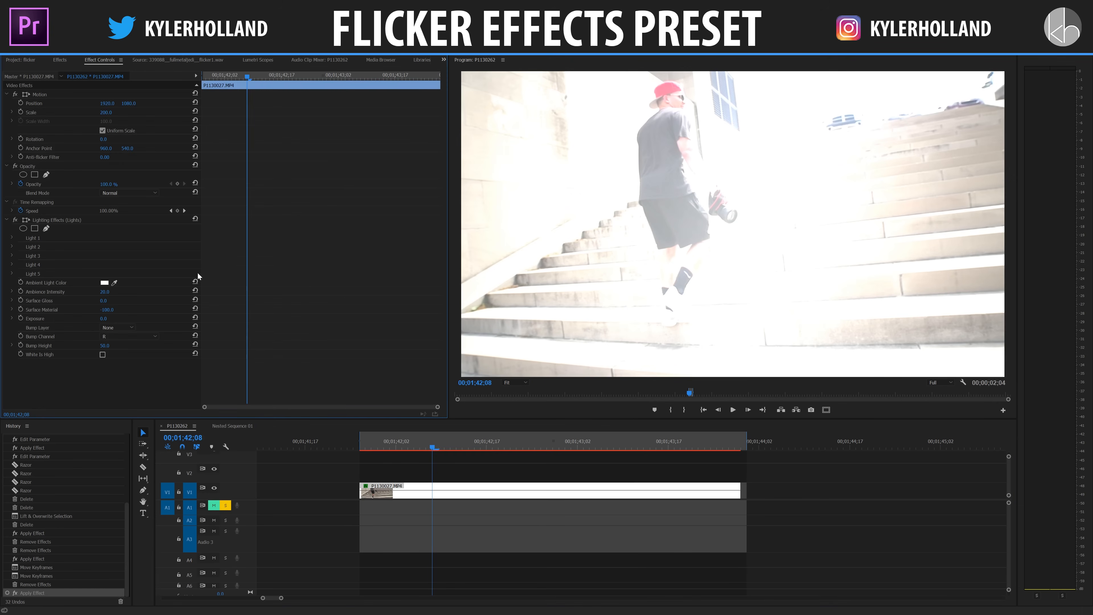
left_click(12, 238)
left_click(129, 247)
left_click(121, 256)
left_click(124, 246)
left_click(126, 263)
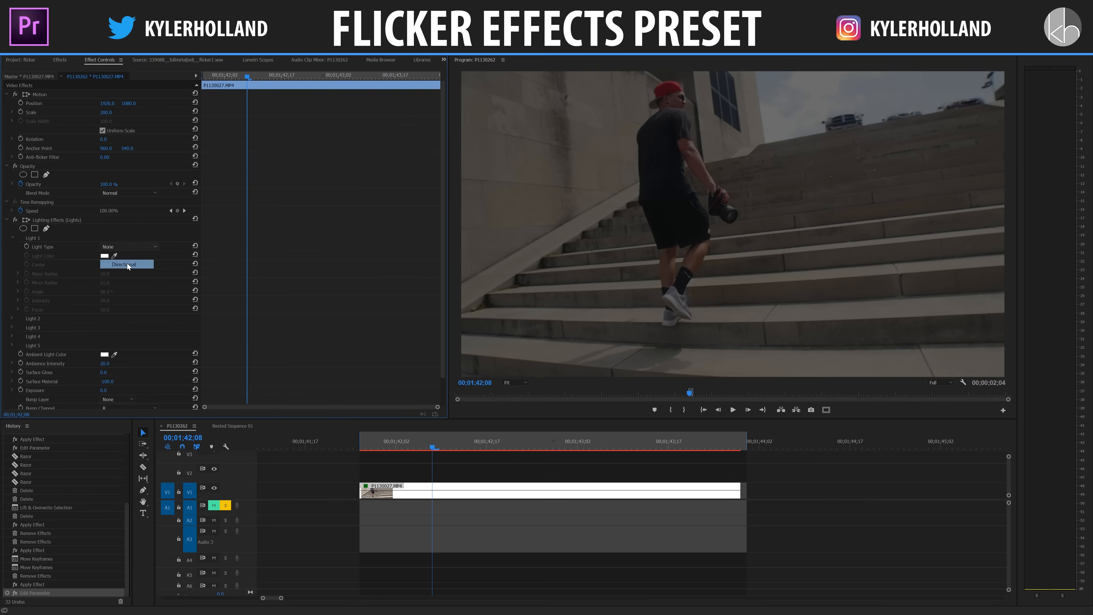
left_click(157, 249)
left_click(137, 274)
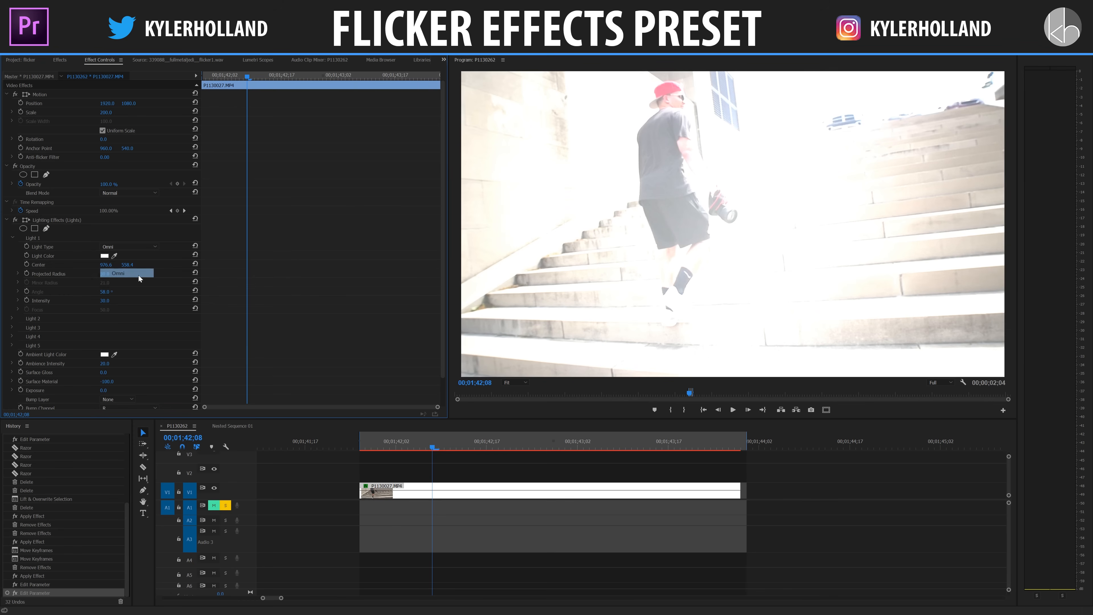
Step: Adjust Light 1's Major Radius and move its center from the picture's upper-right corner to its upper-left corner
left_click_drag(104, 274, 103, 274)
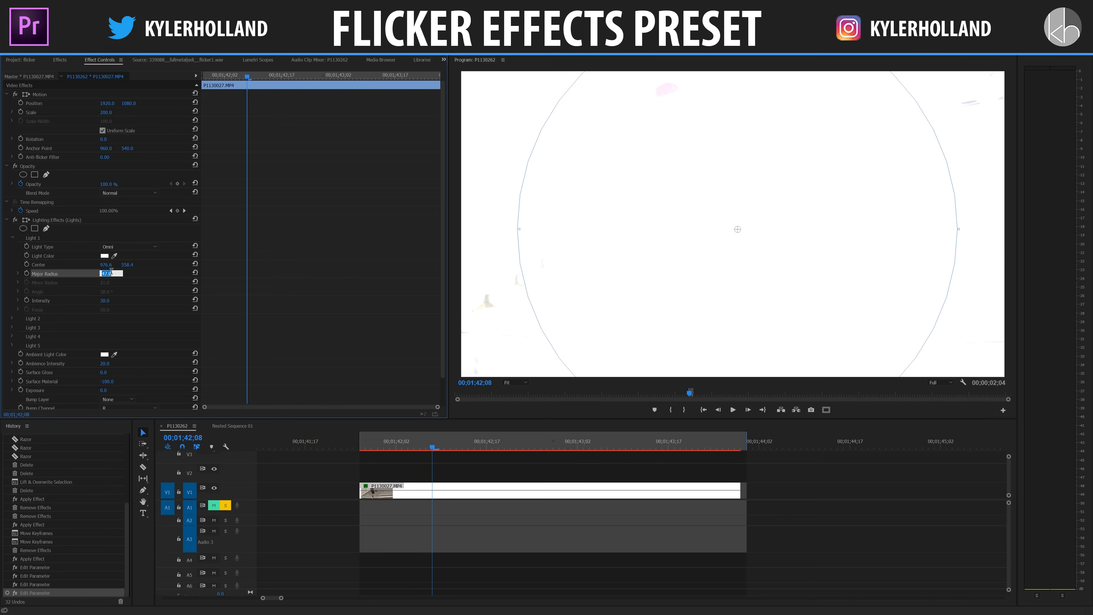
key("Return")
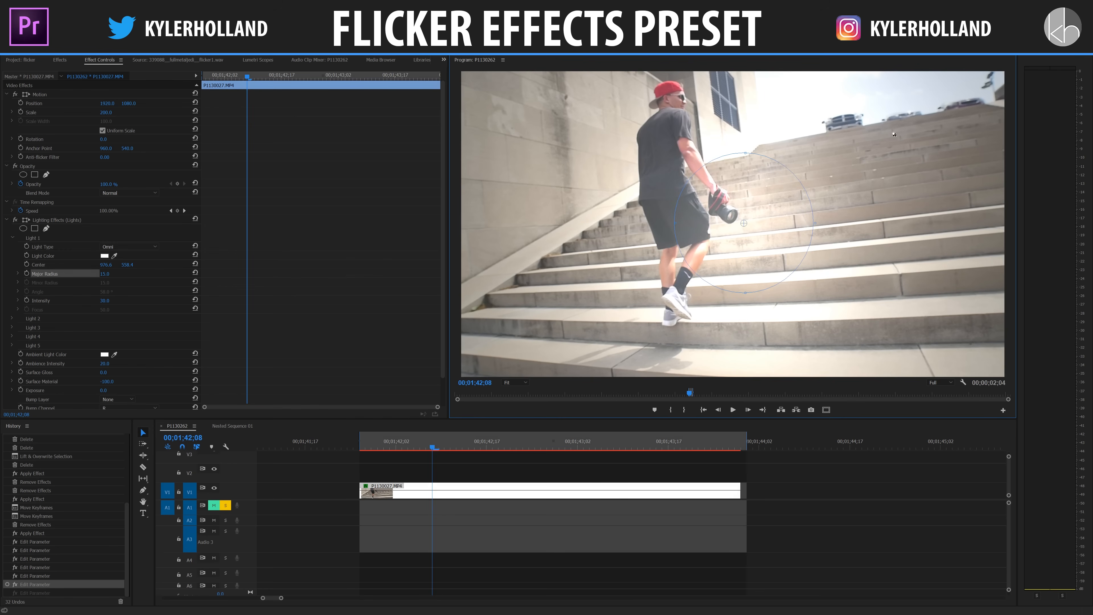
left_click_drag(981, 91, 992, 88)
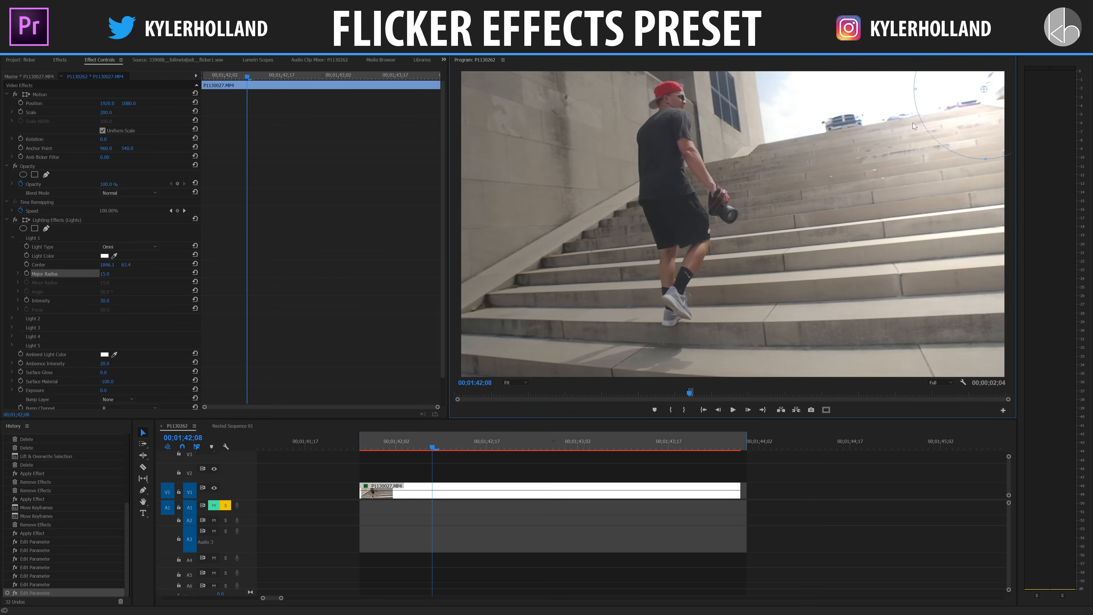
left_click_drag(476, 79, 468, 79)
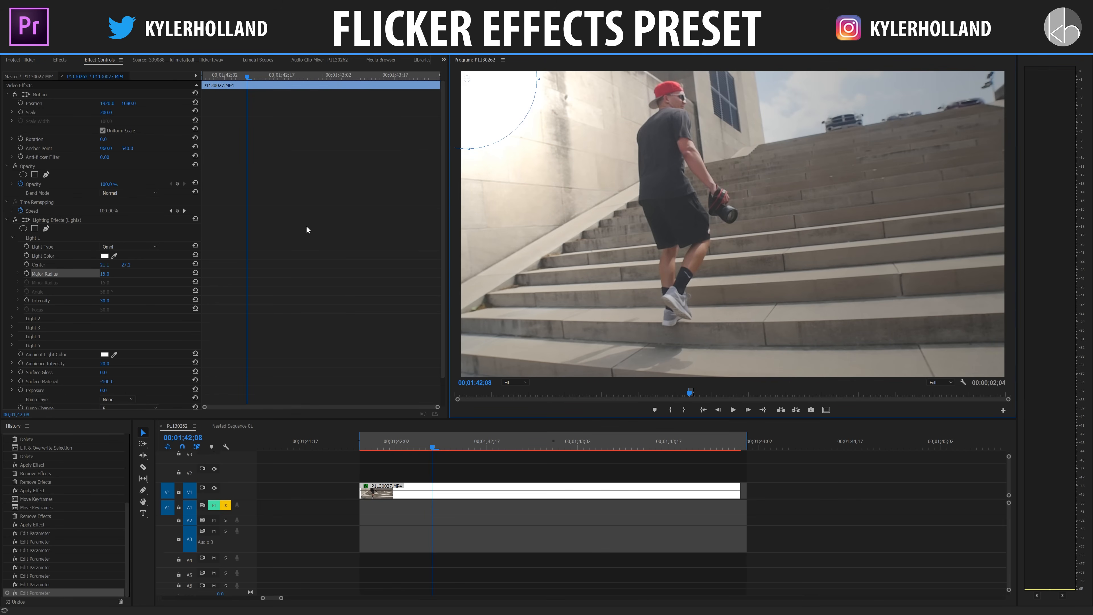
Step: Remove the Lighting Effects (Lights) effect from the clip and go back to the flicker presets
left_click(63, 220)
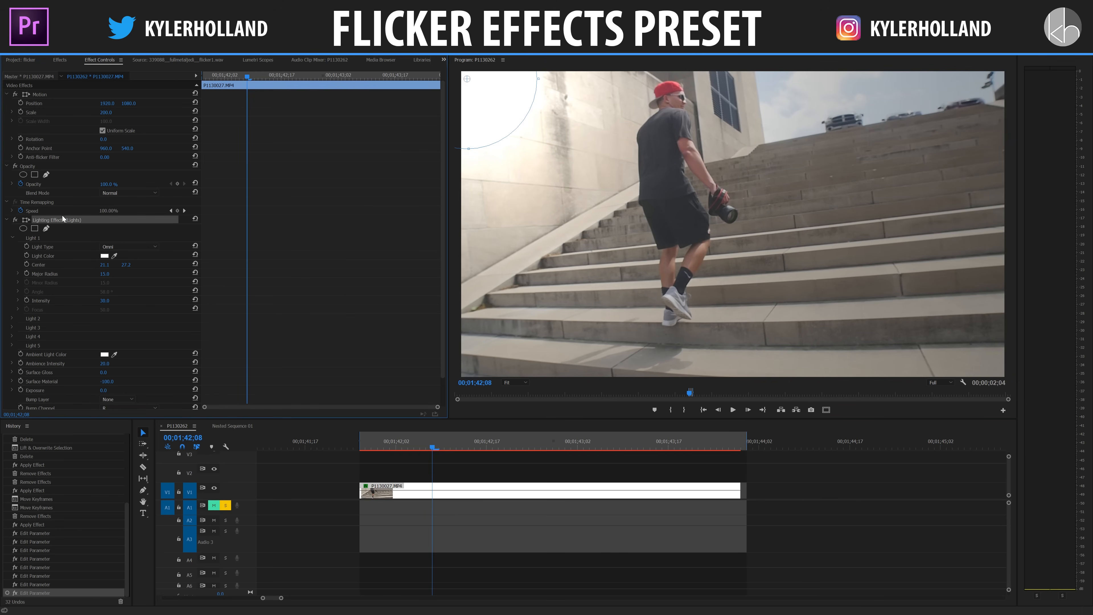
key("Delete")
left_click(61, 60)
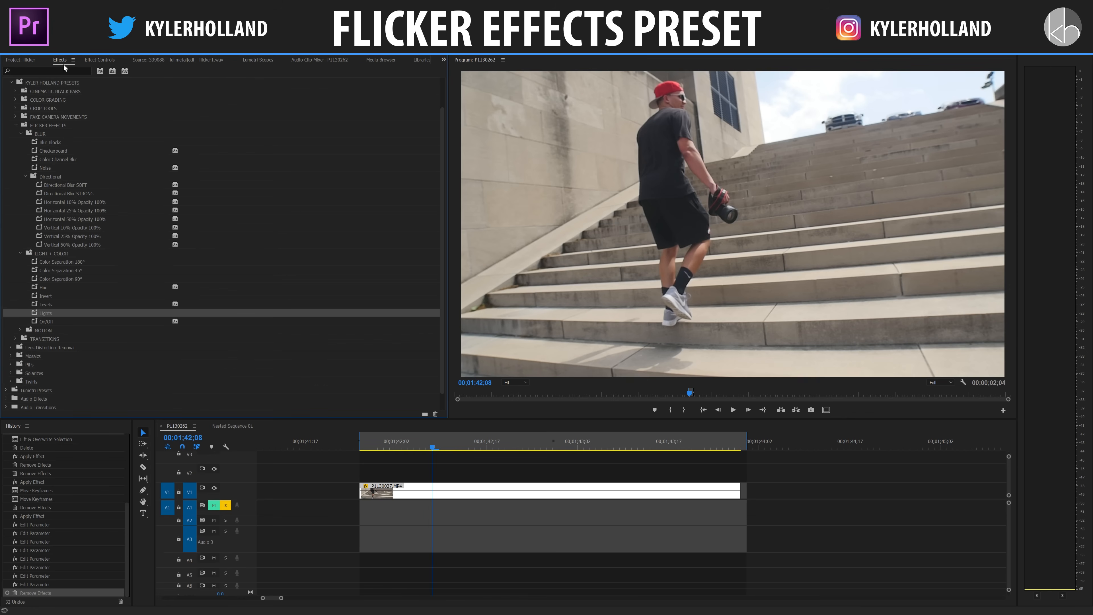
Step: Try the On/Off preset on the P1130027.MP4 clip, check it frame by frame from 00;01;42;03 and undo it
left_click_drag(51, 321, 413, 488)
left_click(366, 447)
key("space")
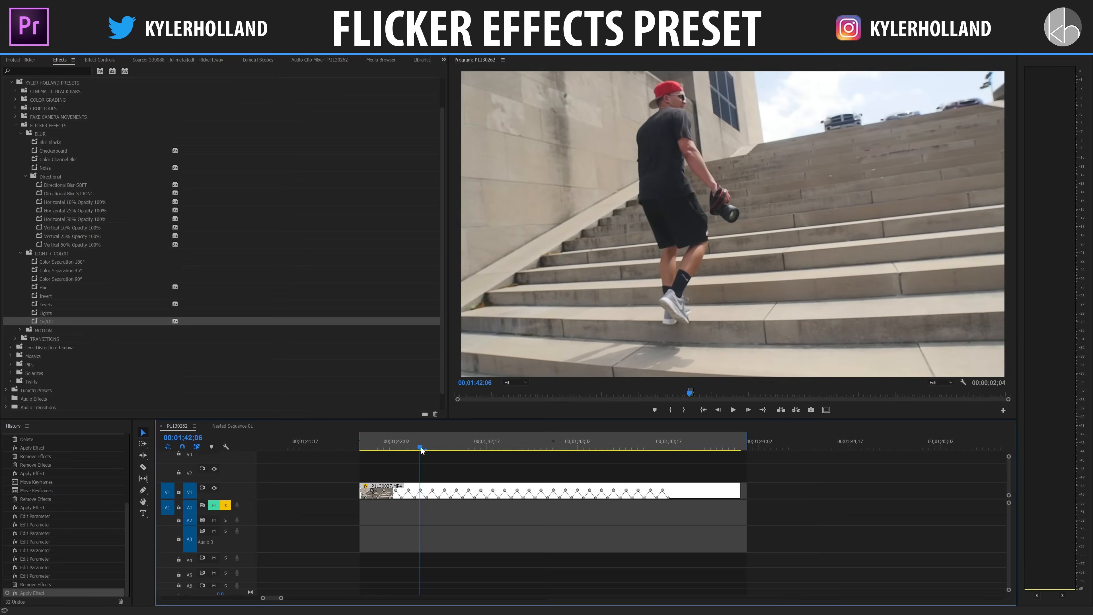
left_click(403, 448)
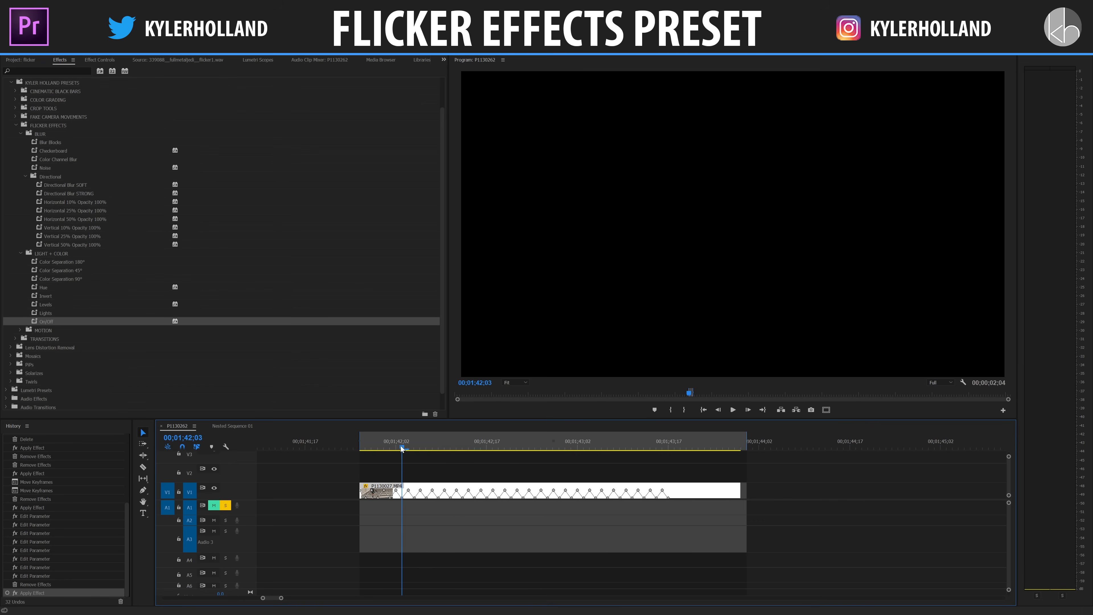
key("Right")
key("Right")
key("Right")
key("Right")
key("Right")
key("Right")
key("Right")
key("Right")
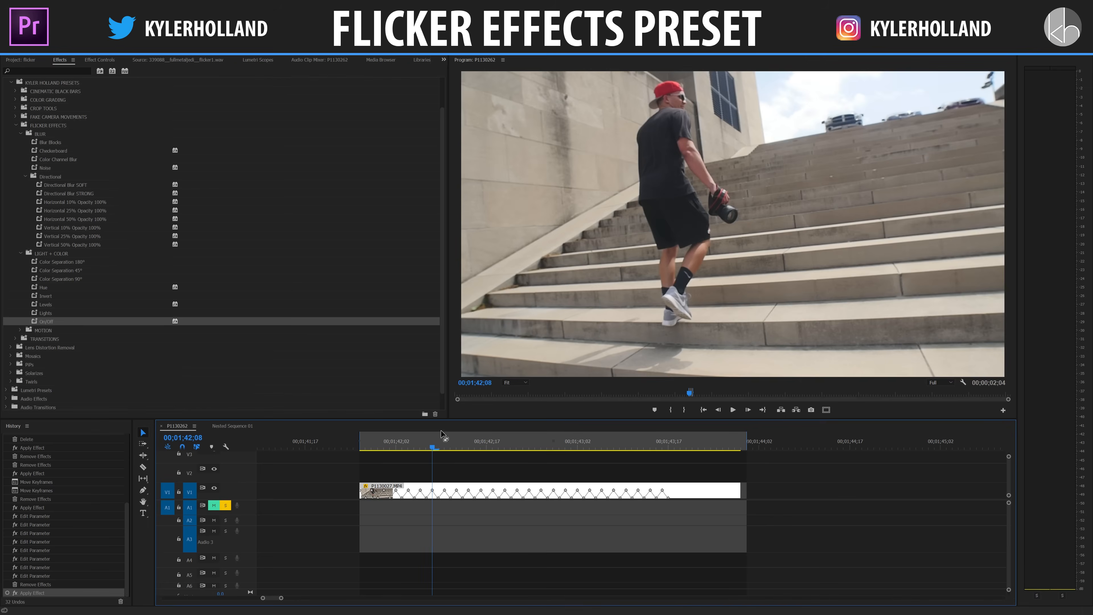
key("ctrl+z")
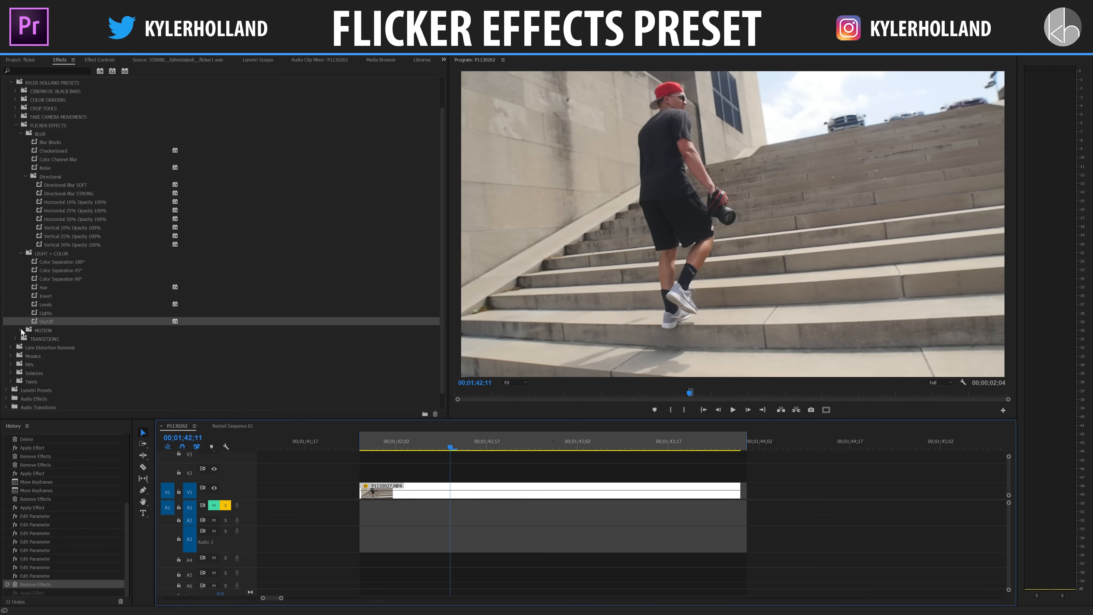
Step: Apply the Pincushion Random preset from the MOTION folder to the P1130027.MP4 clip and play it from the start
left_click(21, 329)
scroll(28, 331, "down", 3)
left_click_drag(59, 288, 60, 289)
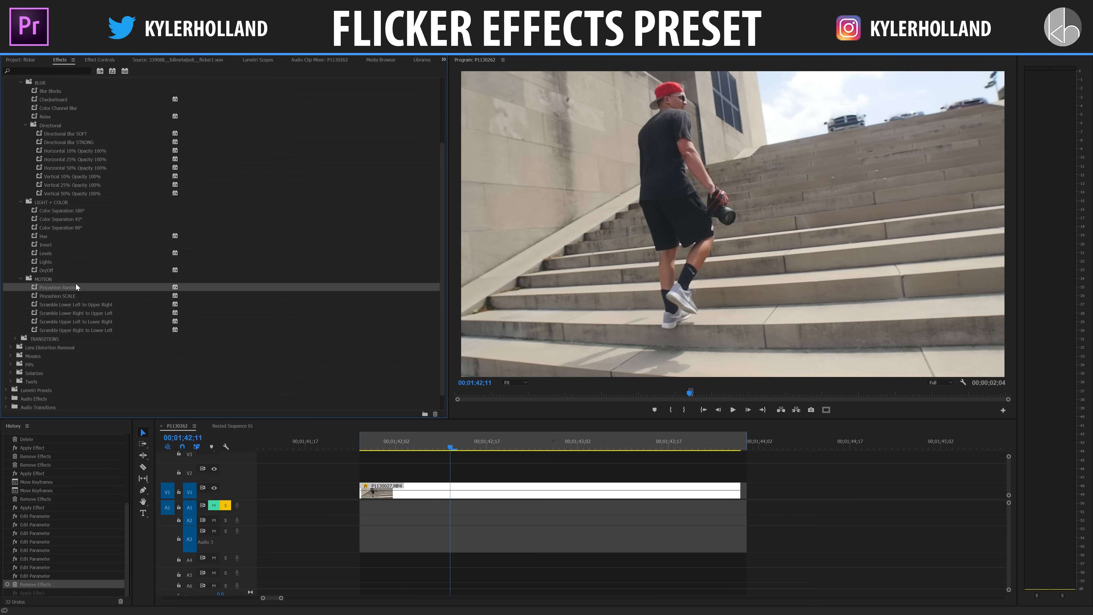
left_click_drag(65, 288, 424, 495)
left_click(339, 445)
key("space")
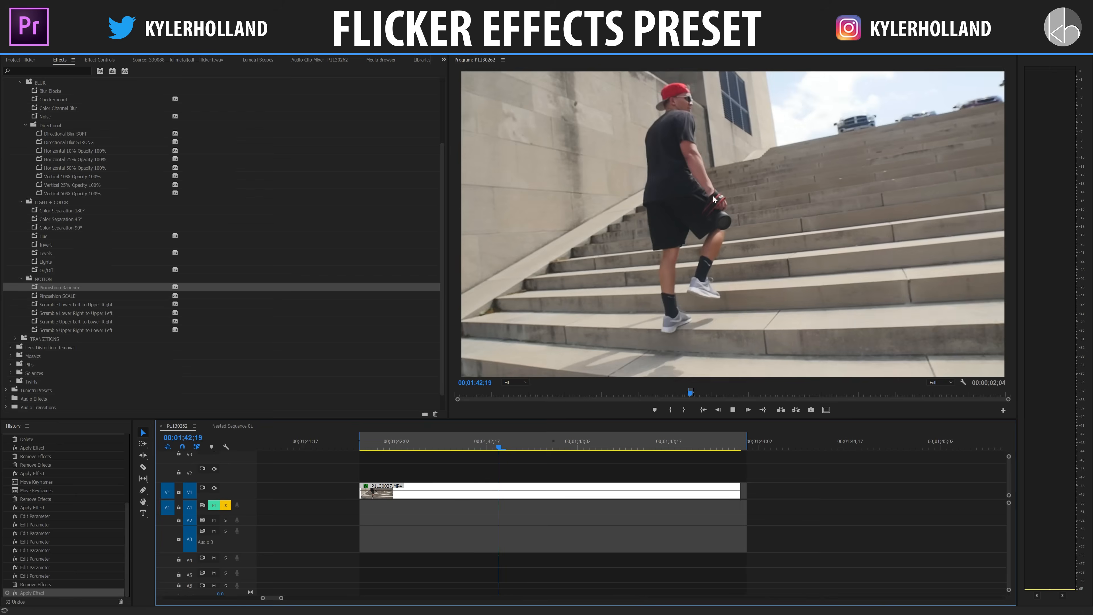
Step: Examine the Curvature keyframes of the clip's Lens Distortion effect, stepping back from 00;01;42;01 to 00;01;41;29
left_click(390, 445)
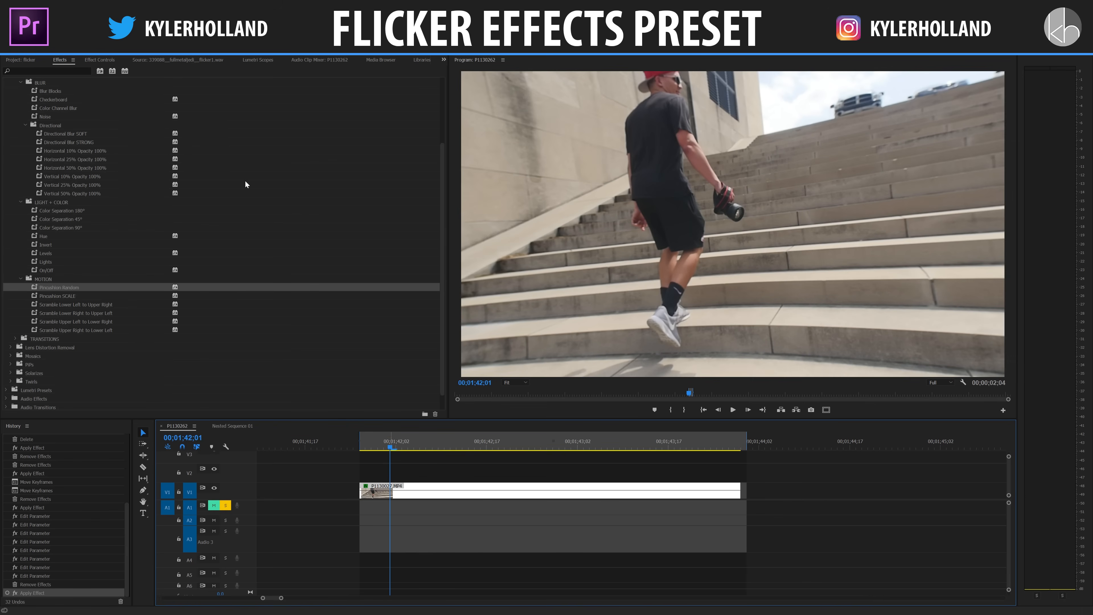
left_click(100, 60)
key("=")
key("=")
key("=")
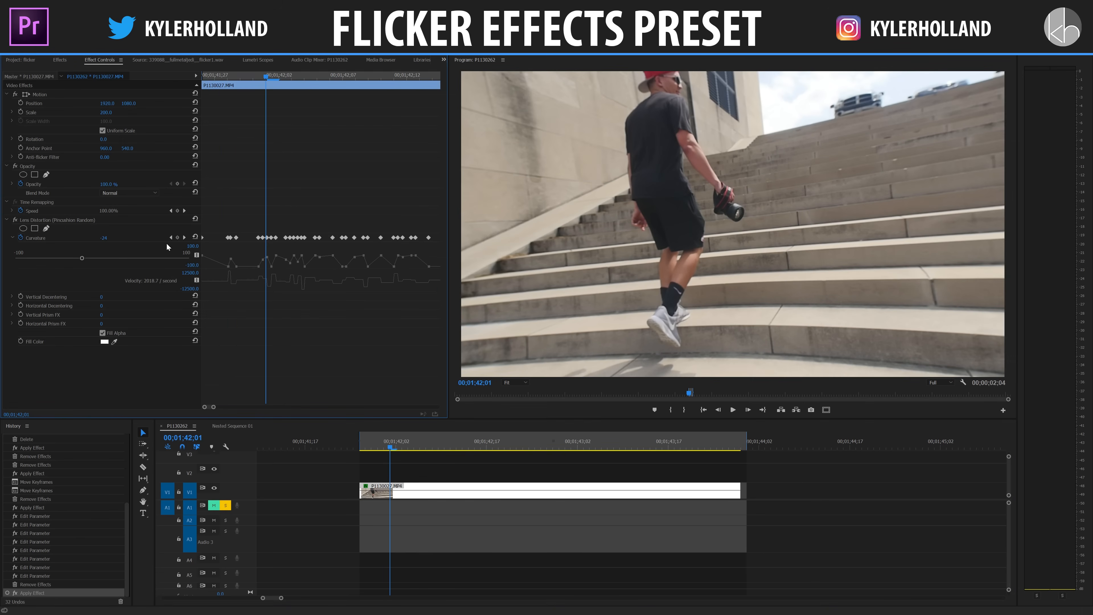
key("Left")
key("Left")
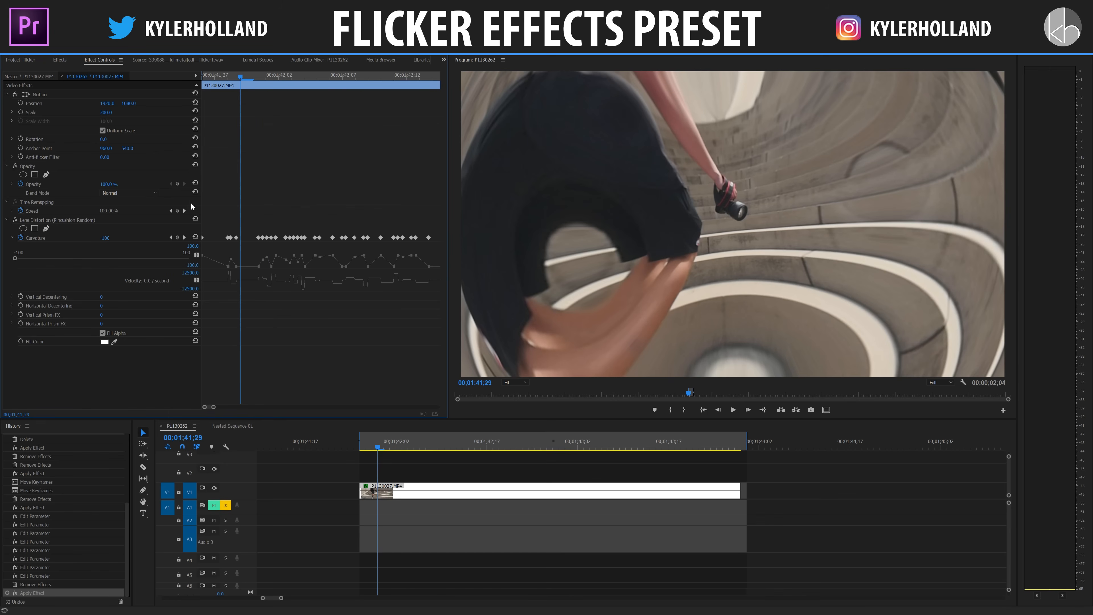
Step: Try a different Vertical Decentering value, undo it, and remove the Lens Distortion (Pincushion Random) effect from the clip
left_click_drag(111, 298, 91, 298)
key("ctrl+z")
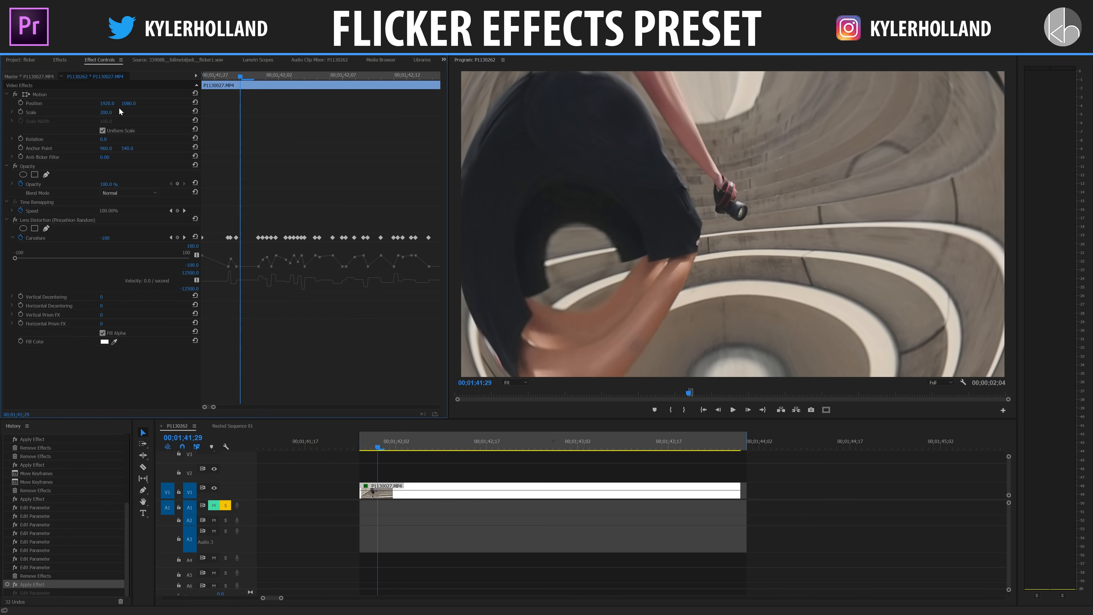
left_click(59, 60)
left_click(82, 61)
left_click(36, 224)
key("Delete")
left_click(59, 61)
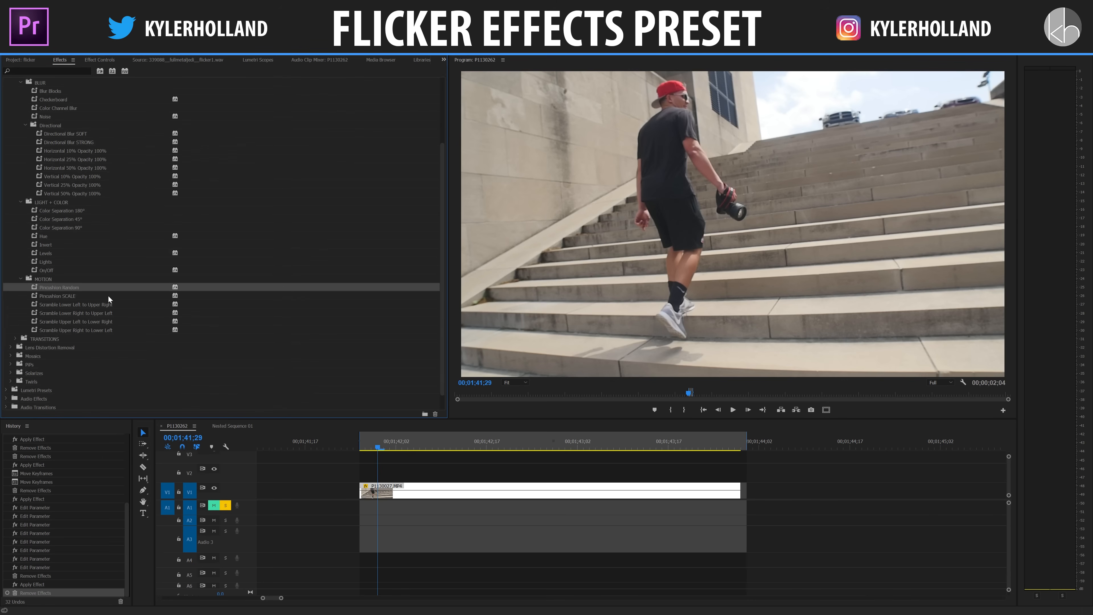
Step: Apply the Pincushion SCALE preset from the MOTION folder to the P1130027.MP4 clip and play it from the start
left_click_drag(74, 296, 384, 490)
left_click(343, 443)
key("space")
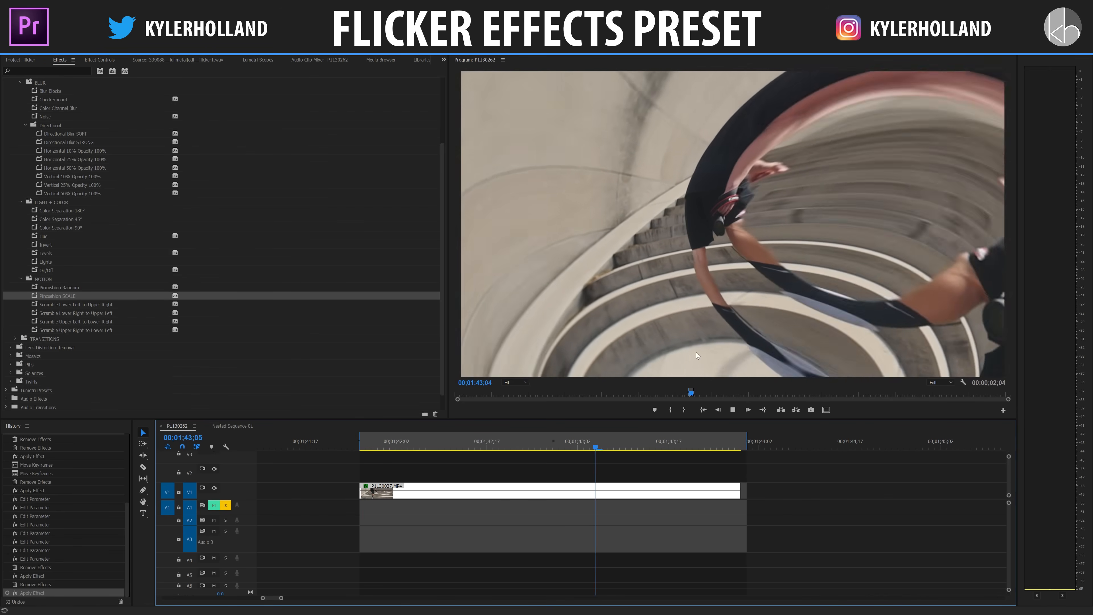
key("space")
Step: Examine the Lens Distortion keyframes by scrubbing to 00;01;42;27 and try a different Horizontal Decentering value
left_click(110, 62)
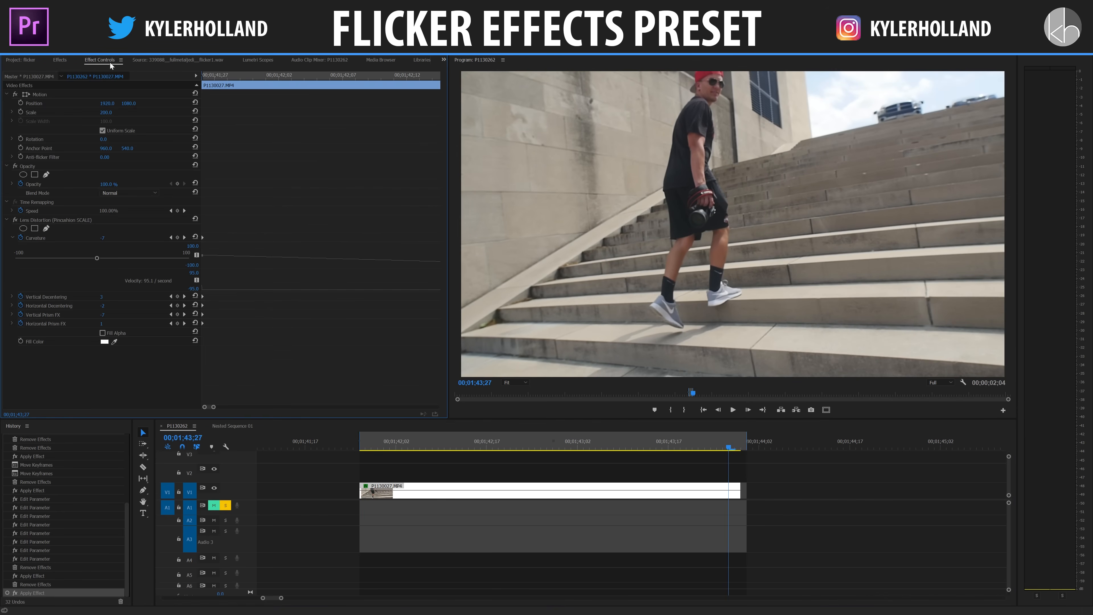
key("backslash")
left_click_drag(593, 434, 539, 435)
left_click(469, 445)
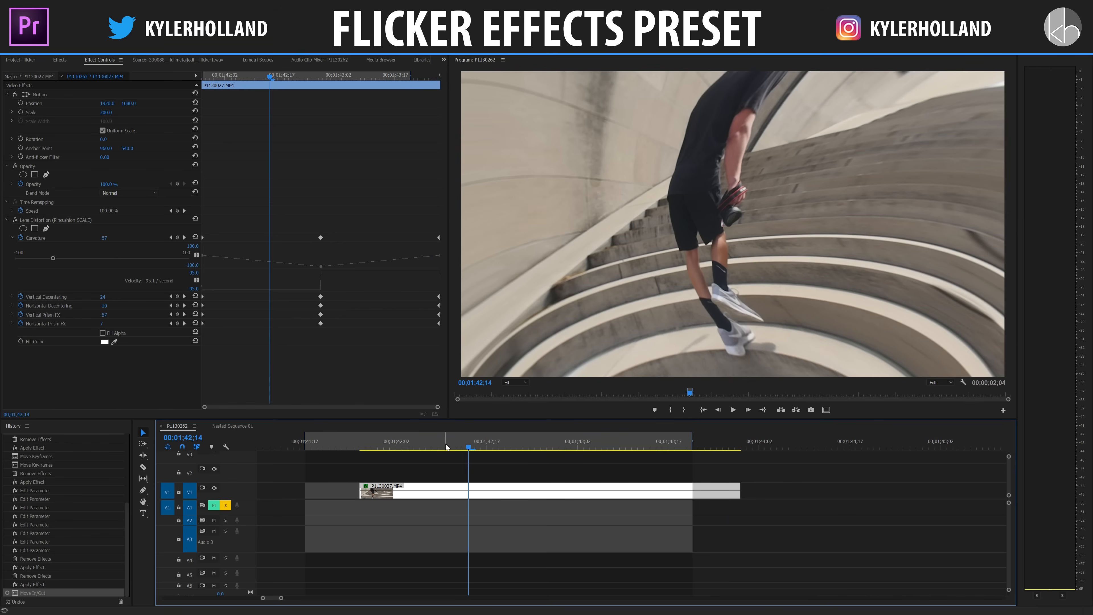
left_click_drag(392, 443, 548, 435)
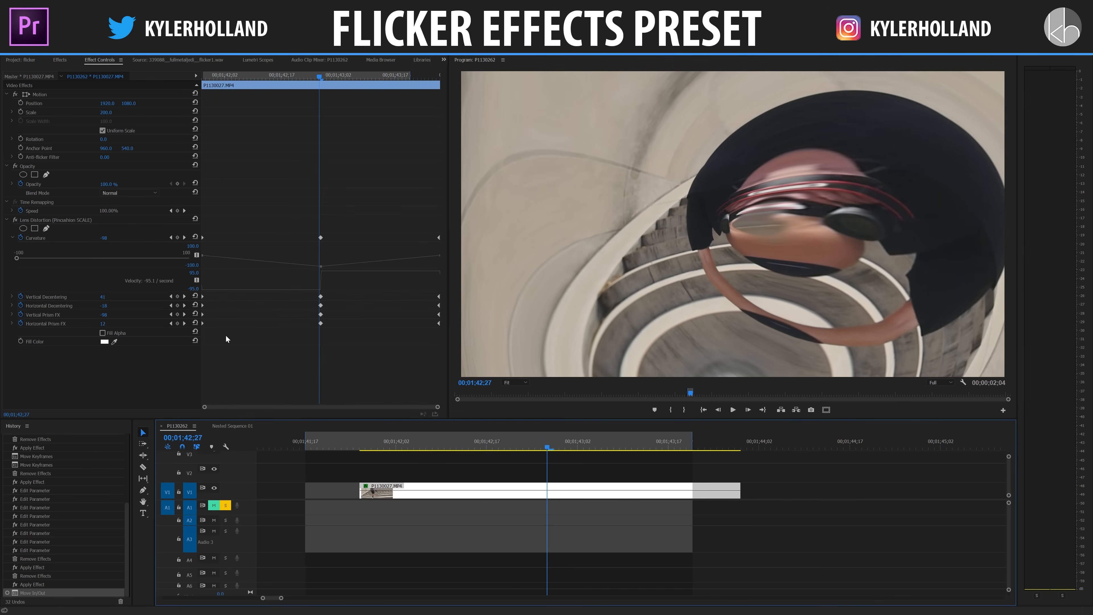
left_click(185, 305)
mouse_move(103, 310)
left_mouse_down()
mouse_move(159, 315)
mouse_move(104, 304)
left_mouse_up()
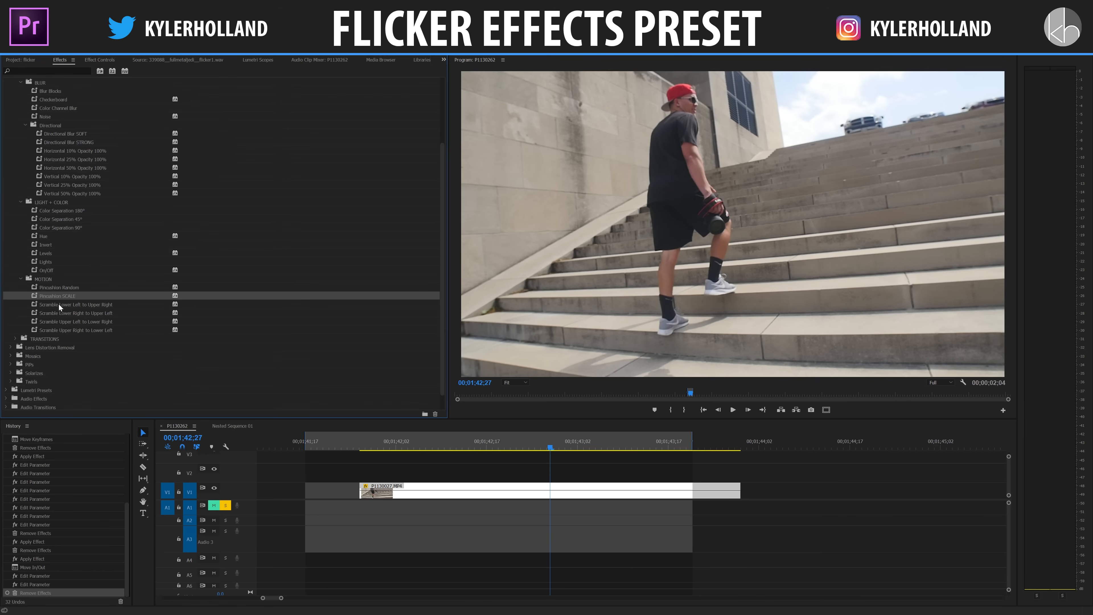
Step: Try the Scramble Upper Left to Lower Right preset on the P1130027.MP4 clip, check it frame by frame and undo it
left_click_drag(63, 321, 378, 490)
left_click(352, 446)
key("space")
left_click(360, 445)
key("Right")
key("Right")
key("Right")
key("Right")
key("Right")
key("Right")
key("Right")
key("Right")
key("Right")
key("Right")
key("Right")
key("Right")
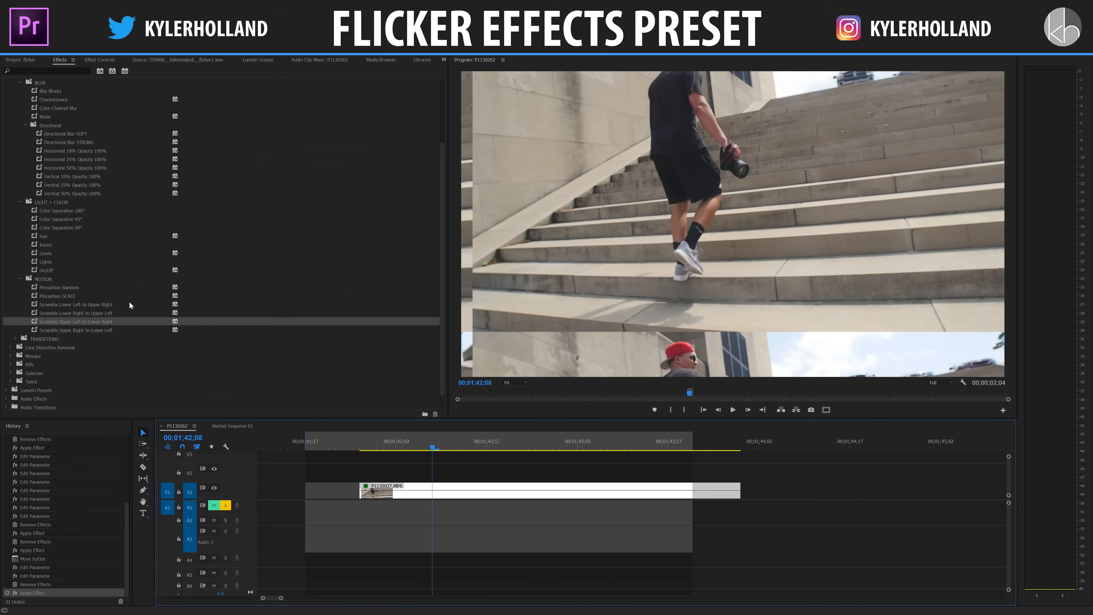
key("ctrl+z")
Step: Apply the Scramble Lower Right to Upper Left preset to the P1130027.MP4 clip and play it from the start
left_click_drag(93, 315, 395, 491)
left_click(365, 444)
key("space")
key("space")
Step: Find the section of short cut clips on V2 near the start of the sequence and go to 00;00;08;20
key("minus")
key("minus")
key("minus")
key("minus")
key("minus")
key("minus")
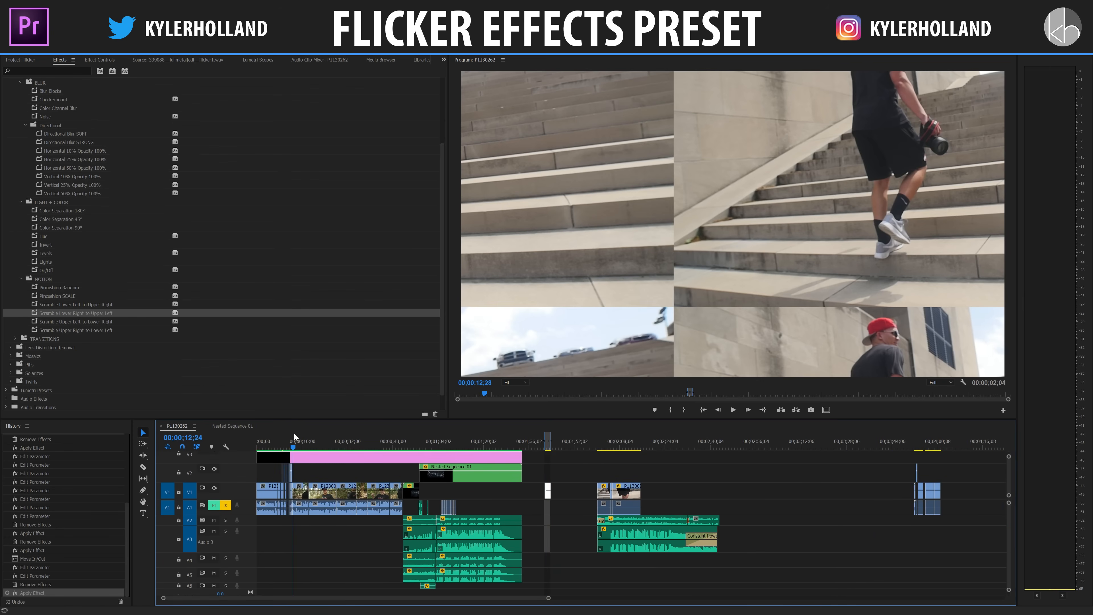
key("equal")
key("equal")
key("equal")
key("equal")
key("equal")
key("minus")
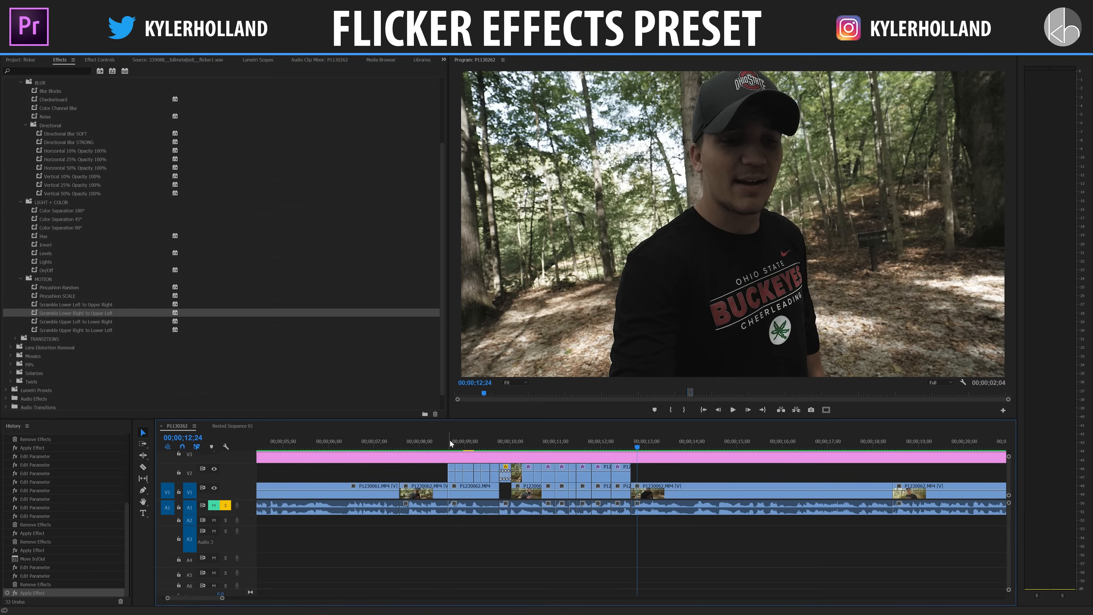
left_click(448, 440)
key("equal")
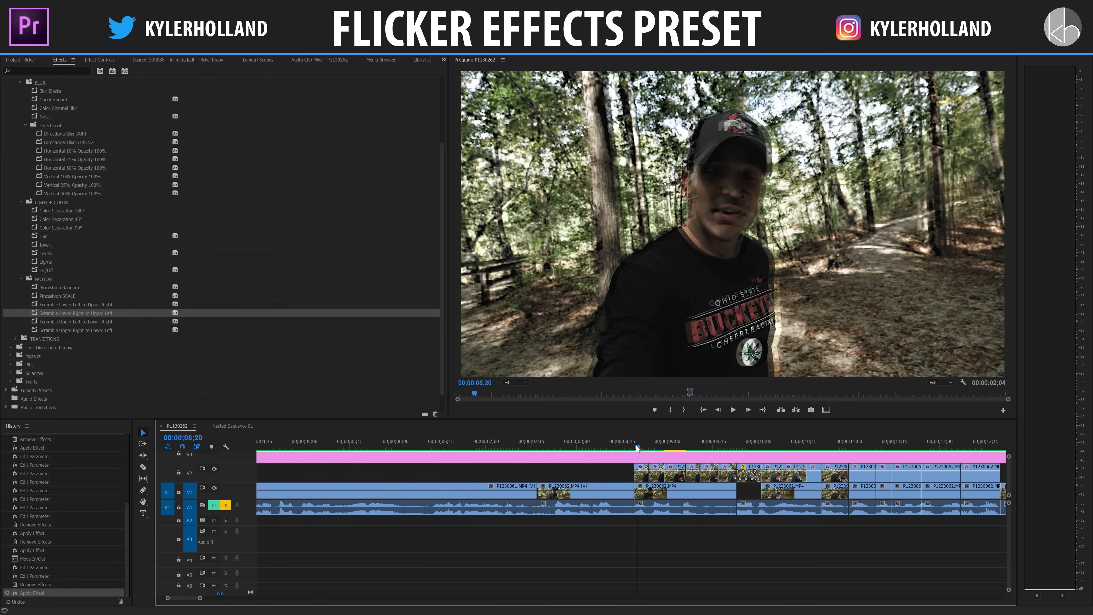
Step: Play the flicker section of short clips on V2 repeatedly from its beginning to review the combined effects, stopping at 00;00;13;05
scroll(636, 446, "down", 2)
left_click_drag(571, 445, 566, 443)
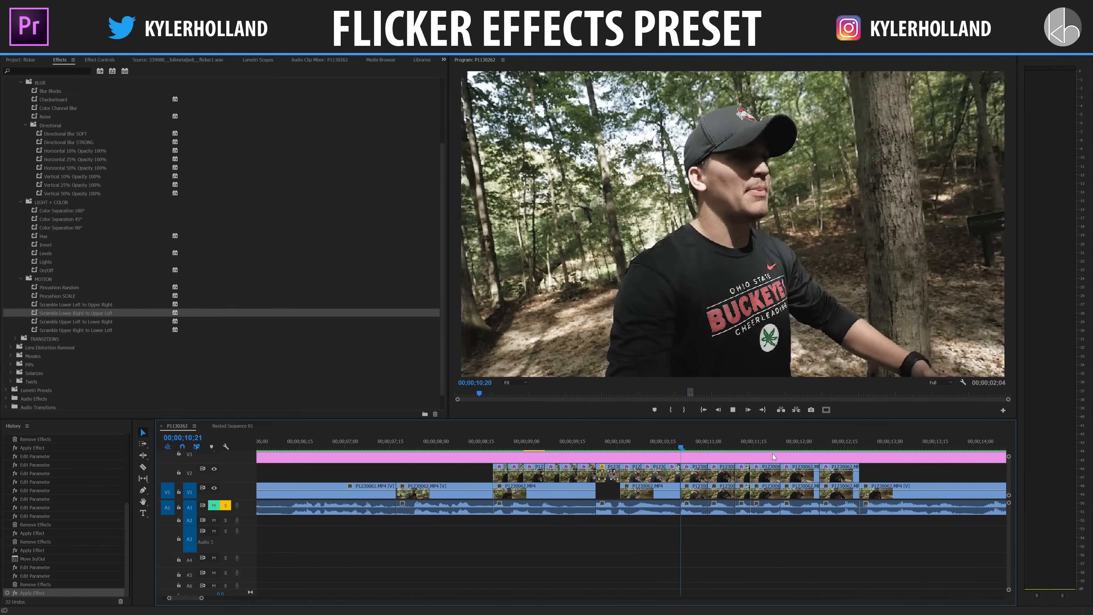
left_click(429, 445)
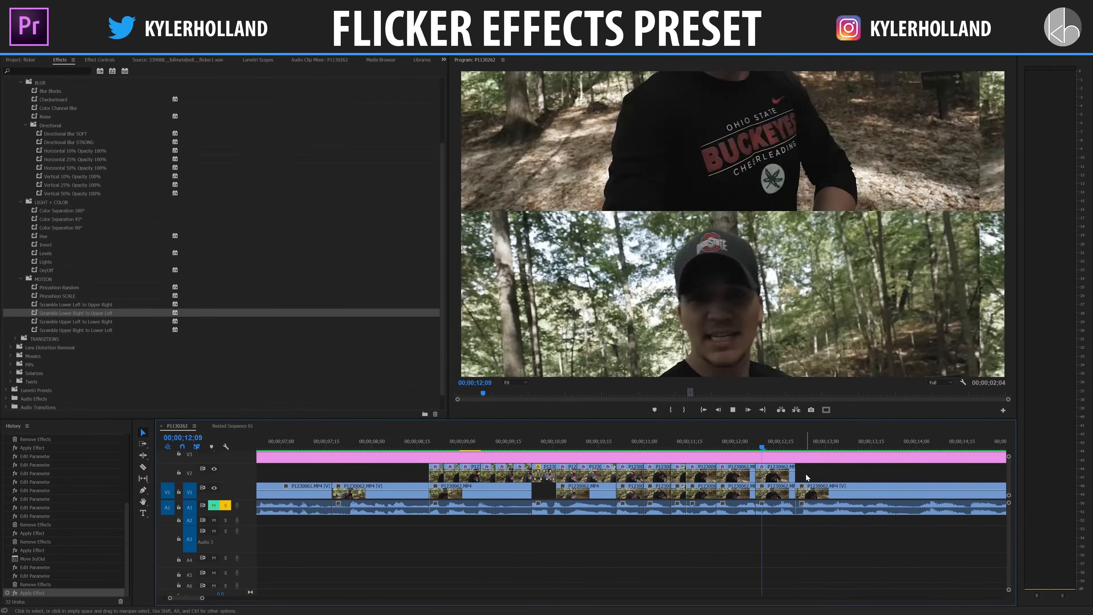
left_click(432, 439)
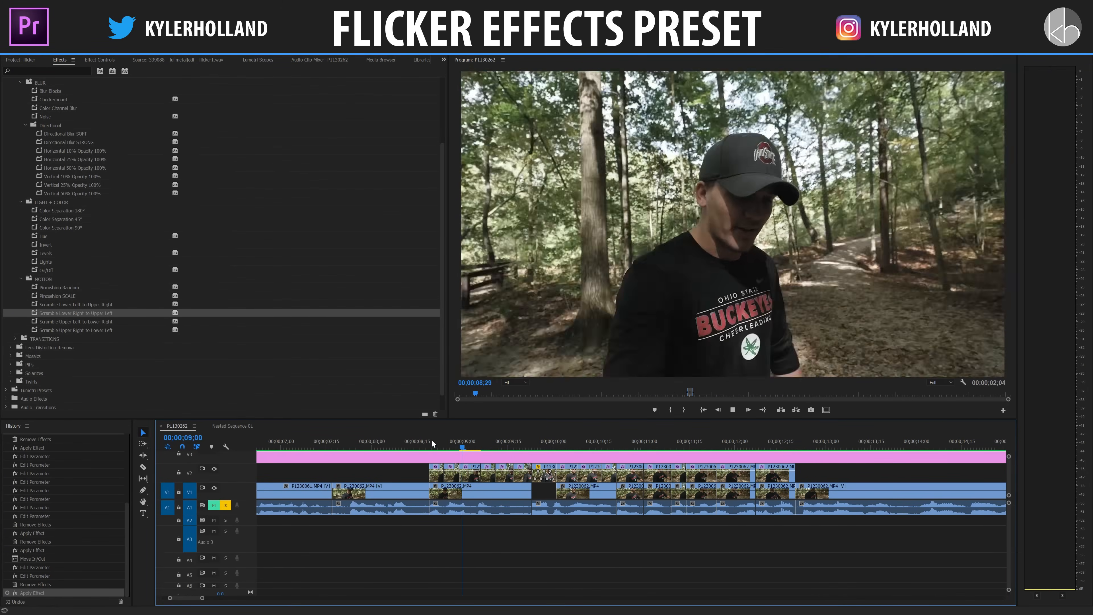
key("minus")
key("minus")
key("minus")
key("minus")
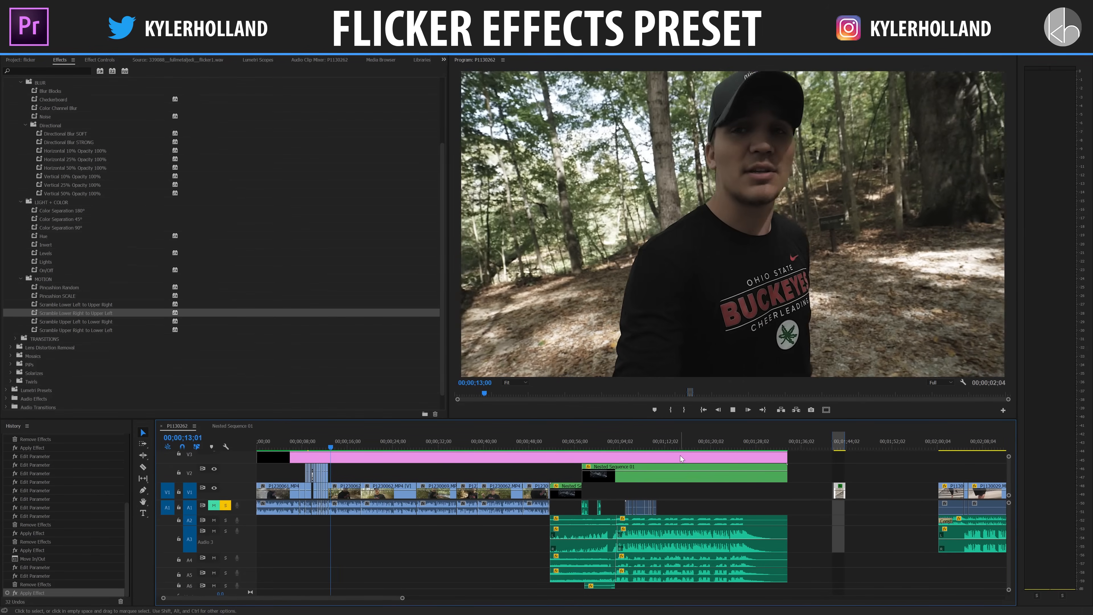
key("space")
key("minus")
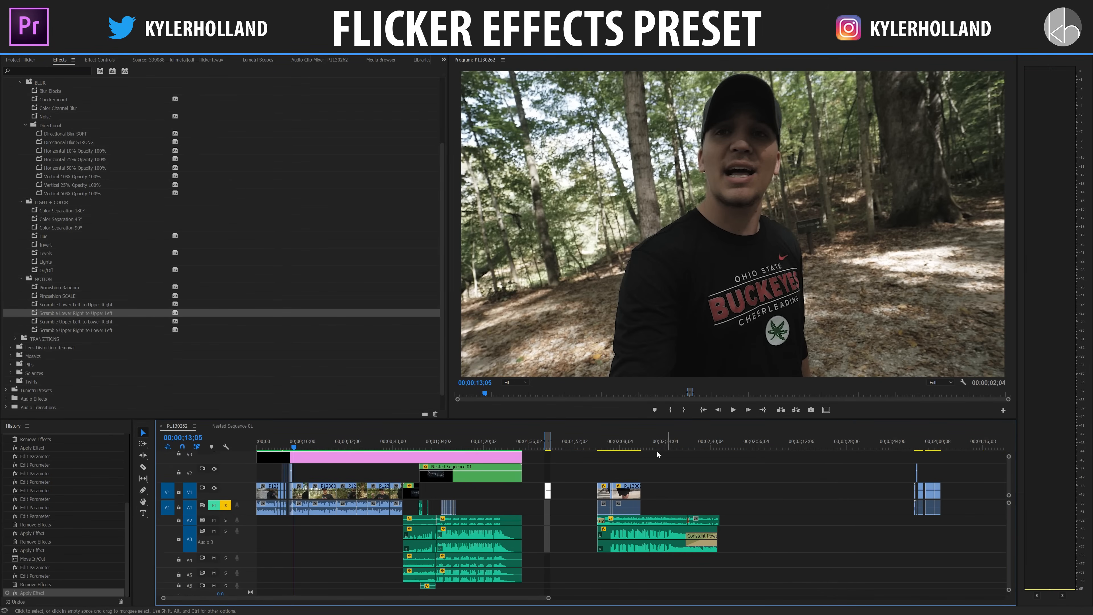